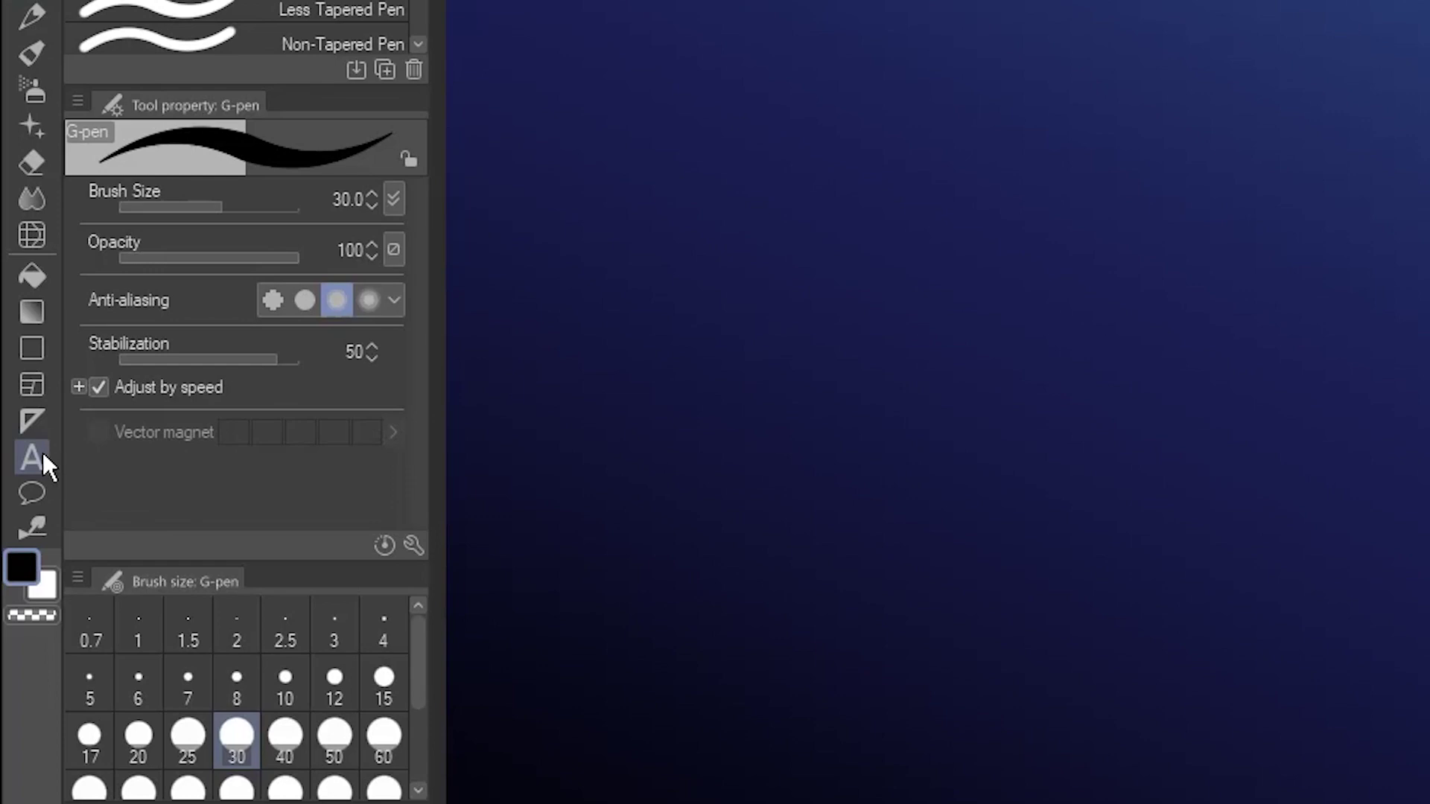
# With the Text tool, create and name a new custom favourites font list
pyautogui.click(43, 456)
pyautogui.click(364, 305)
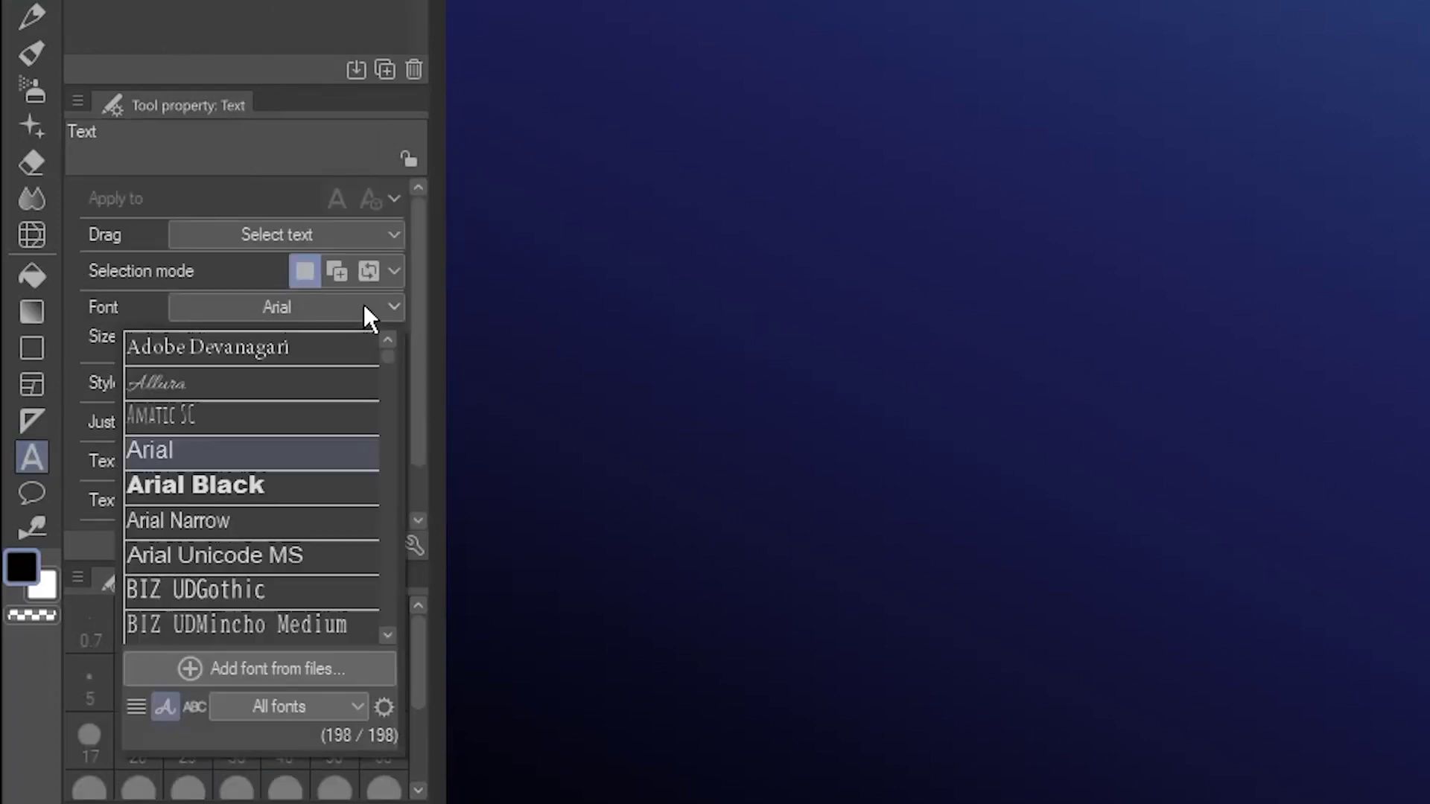
pyautogui.click(384, 706)
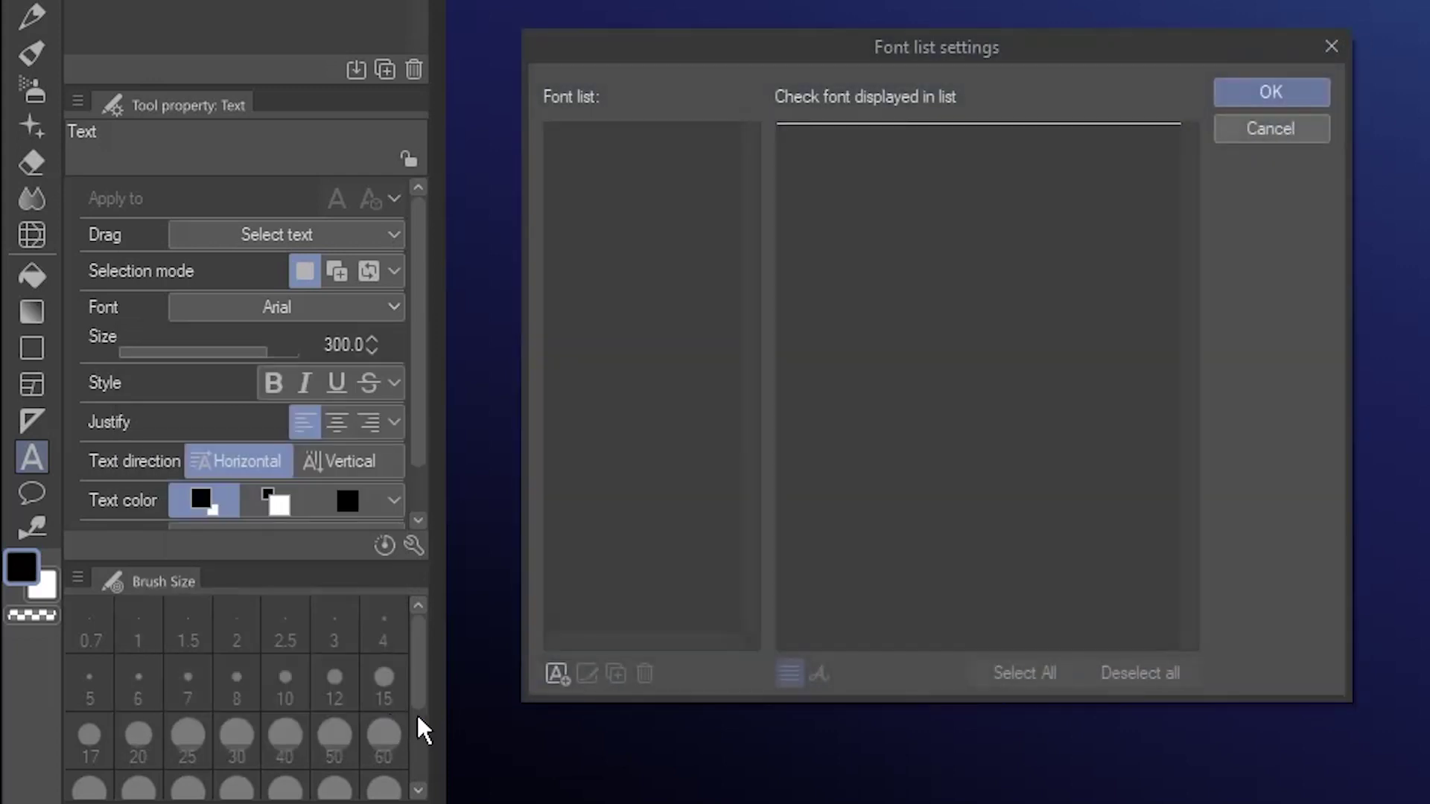
pyautogui.click(557, 674)
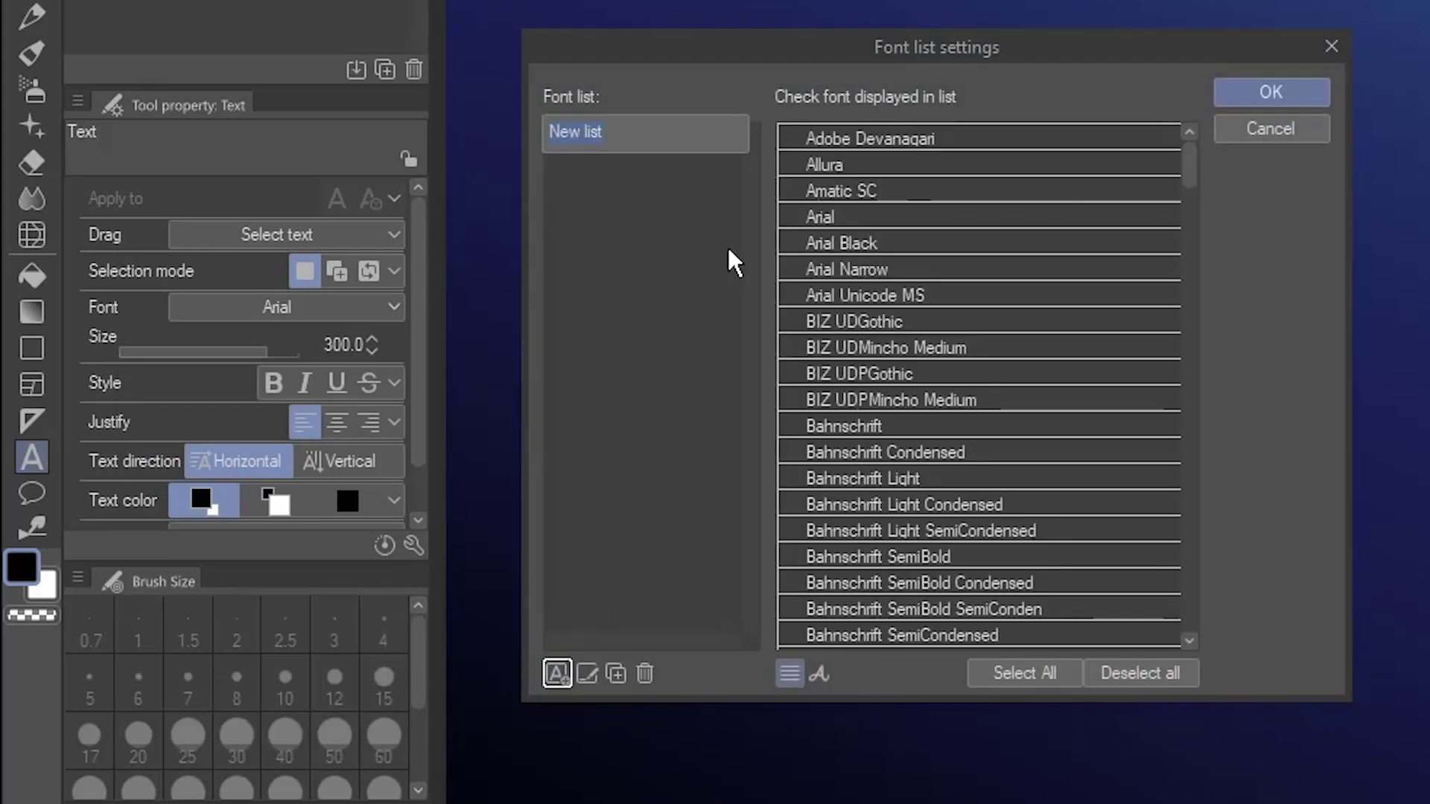
pyautogui.write("Sarrah's Favorites")
pyautogui.press('Return')
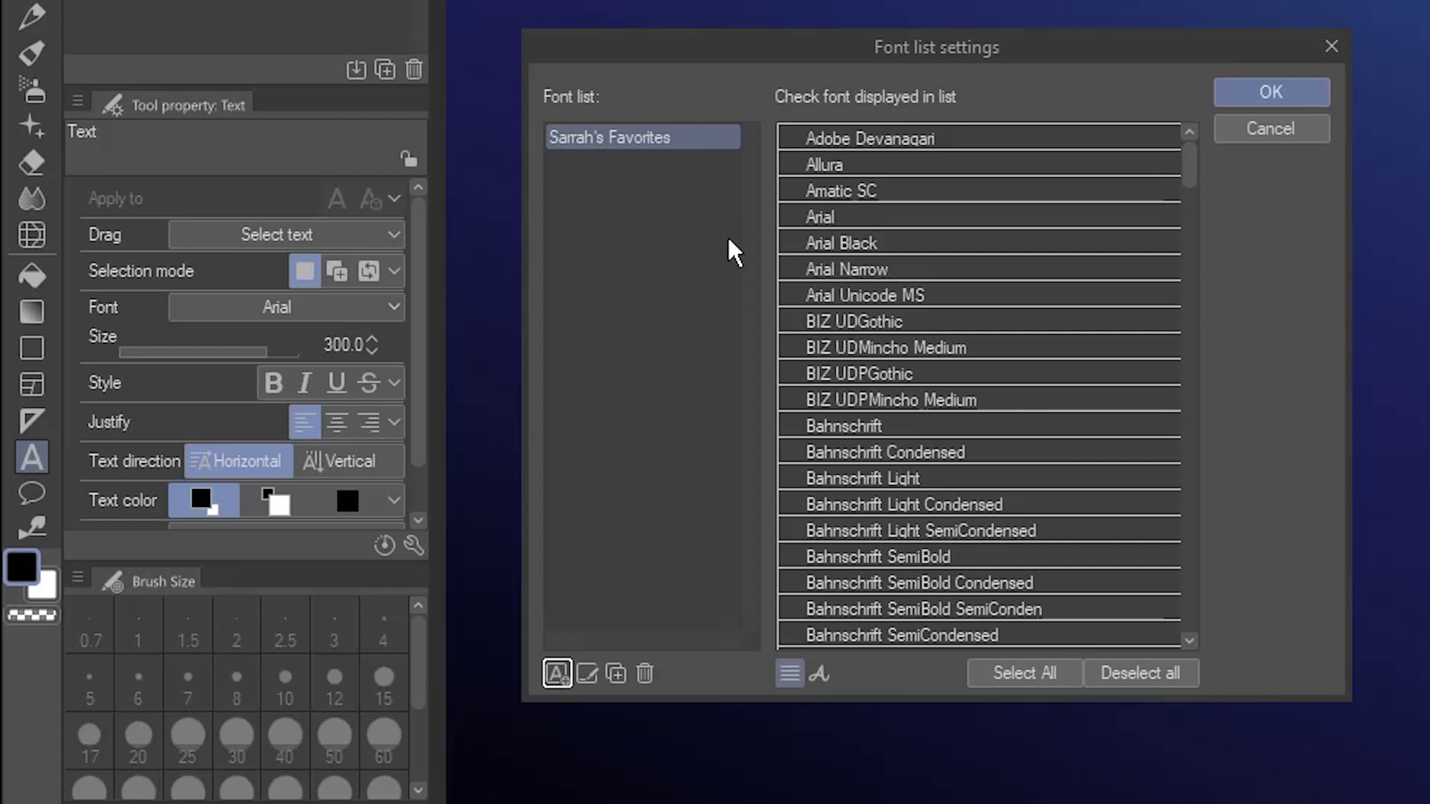
# Add Allura, Amatic SC and Bahnschrift to the favourites list and save it
pyautogui.click(819, 674)
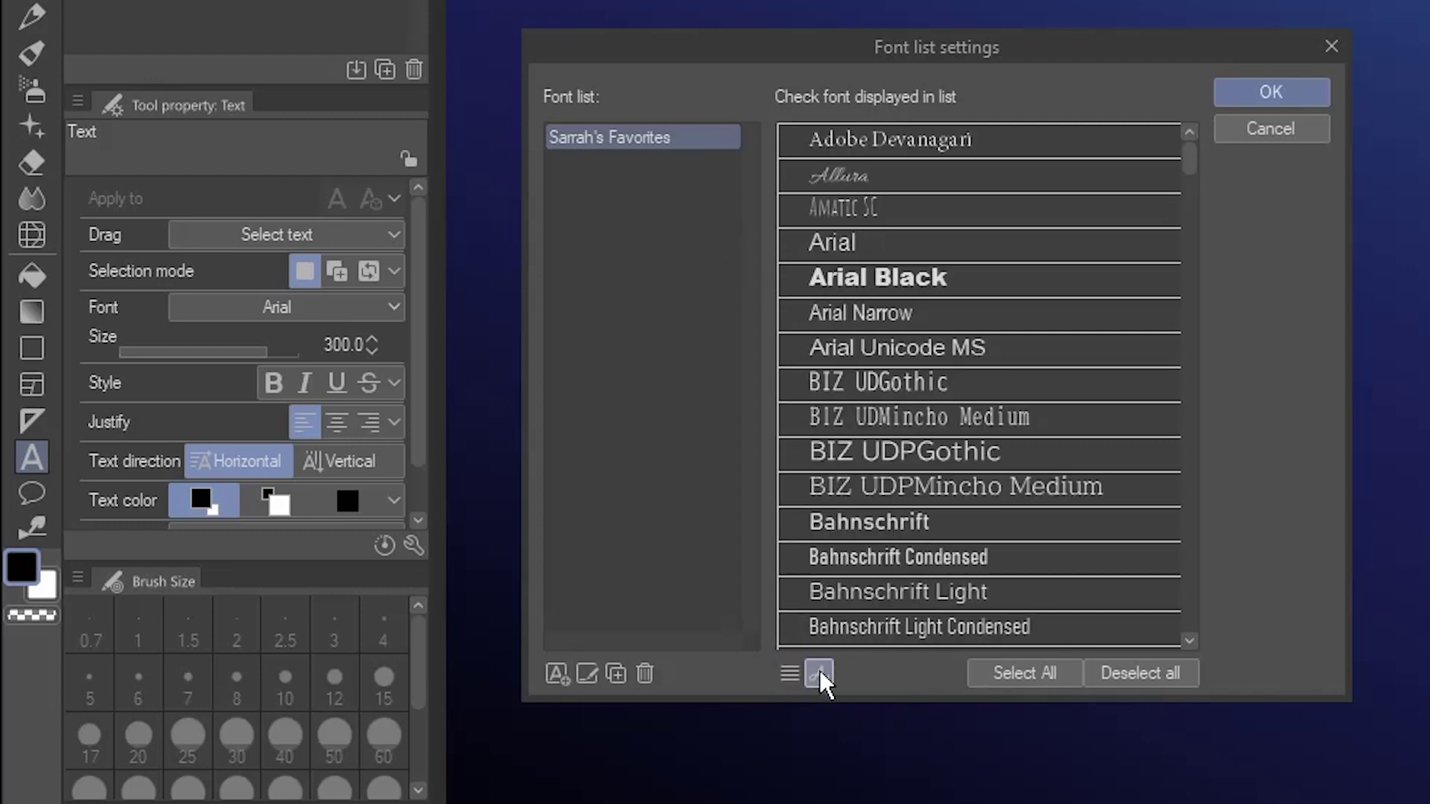
pyautogui.click(796, 177)
pyautogui.click(795, 212)
pyautogui.click(807, 525)
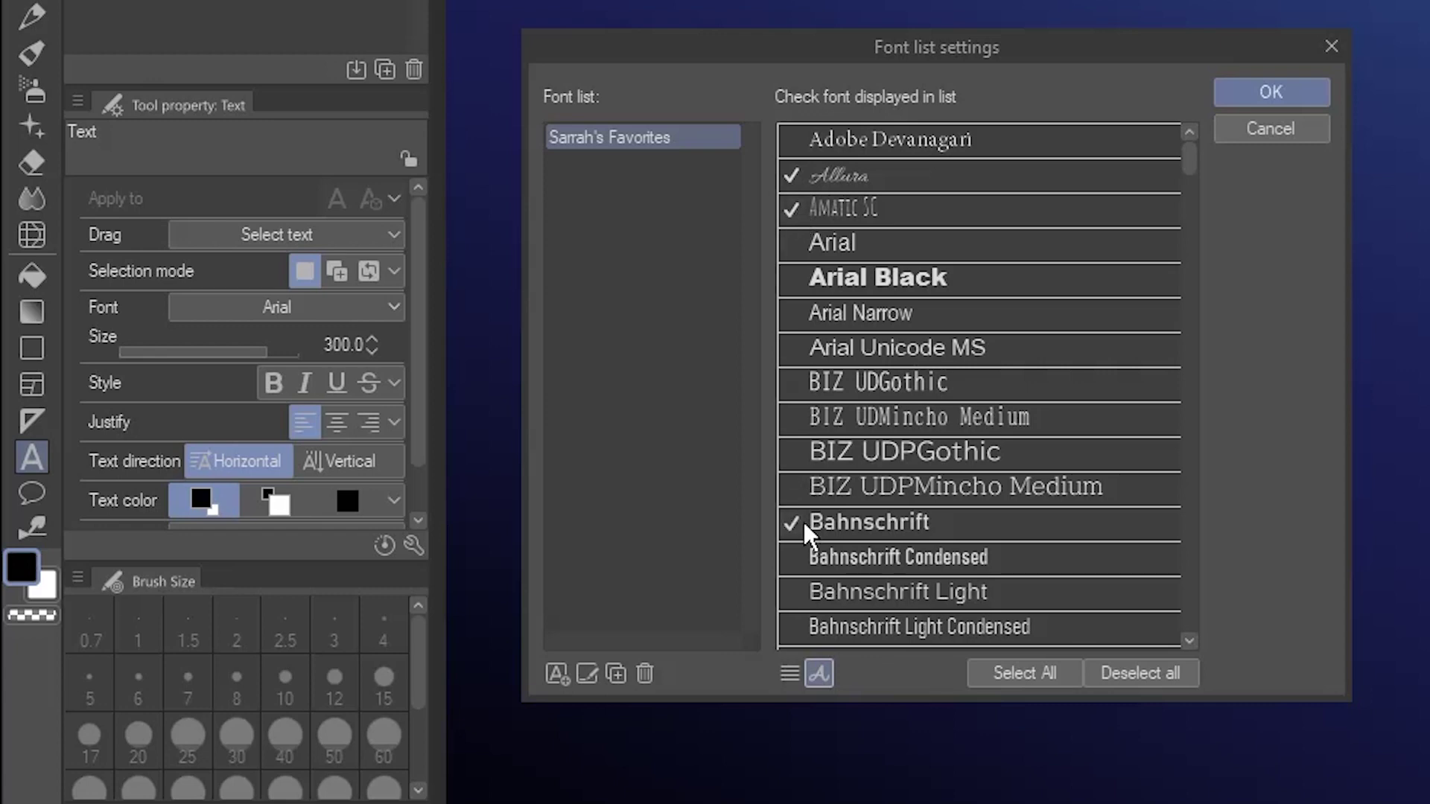
pyautogui.click(1237, 91)
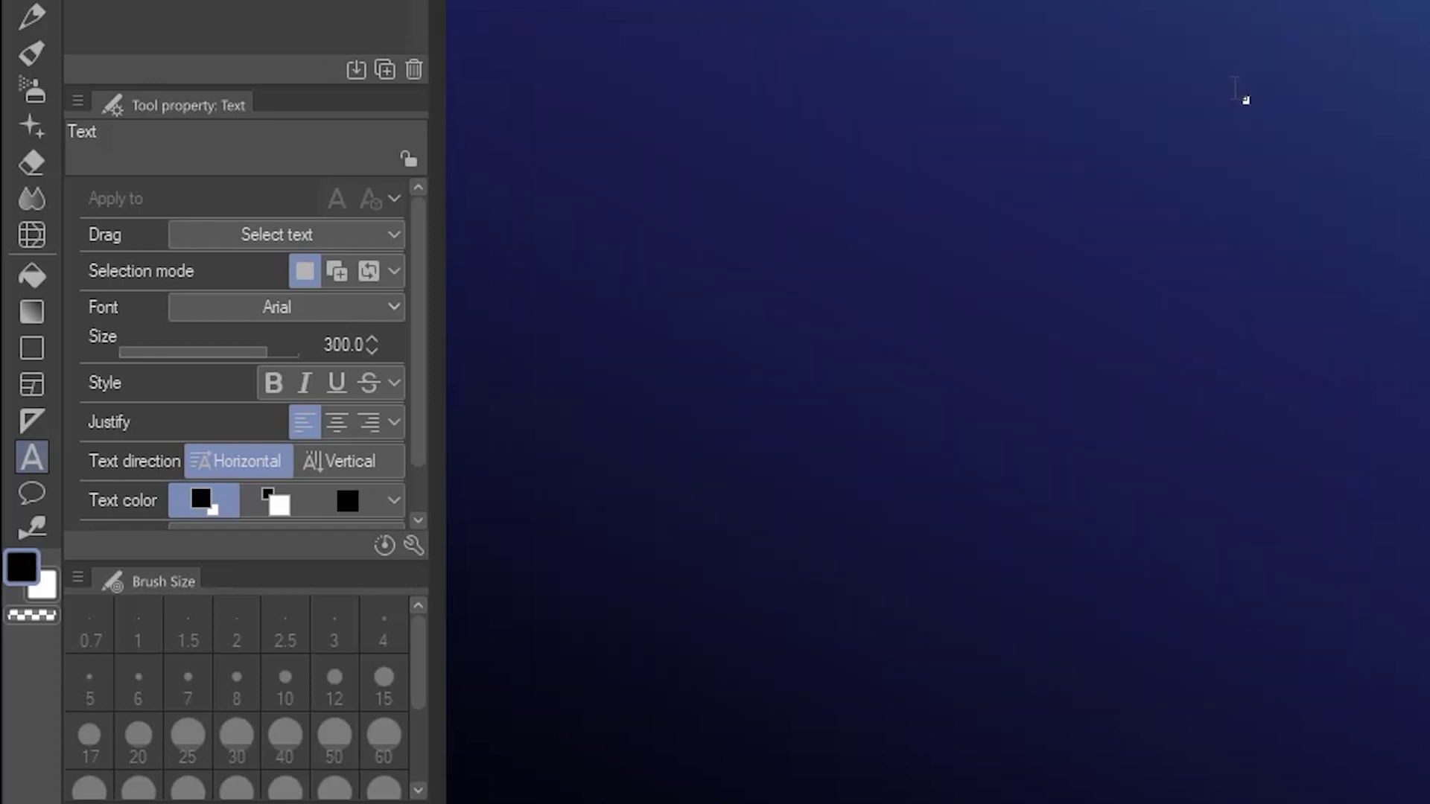
# Filter the font dropdown to show only the custom favourites list
pyautogui.click(351, 309)
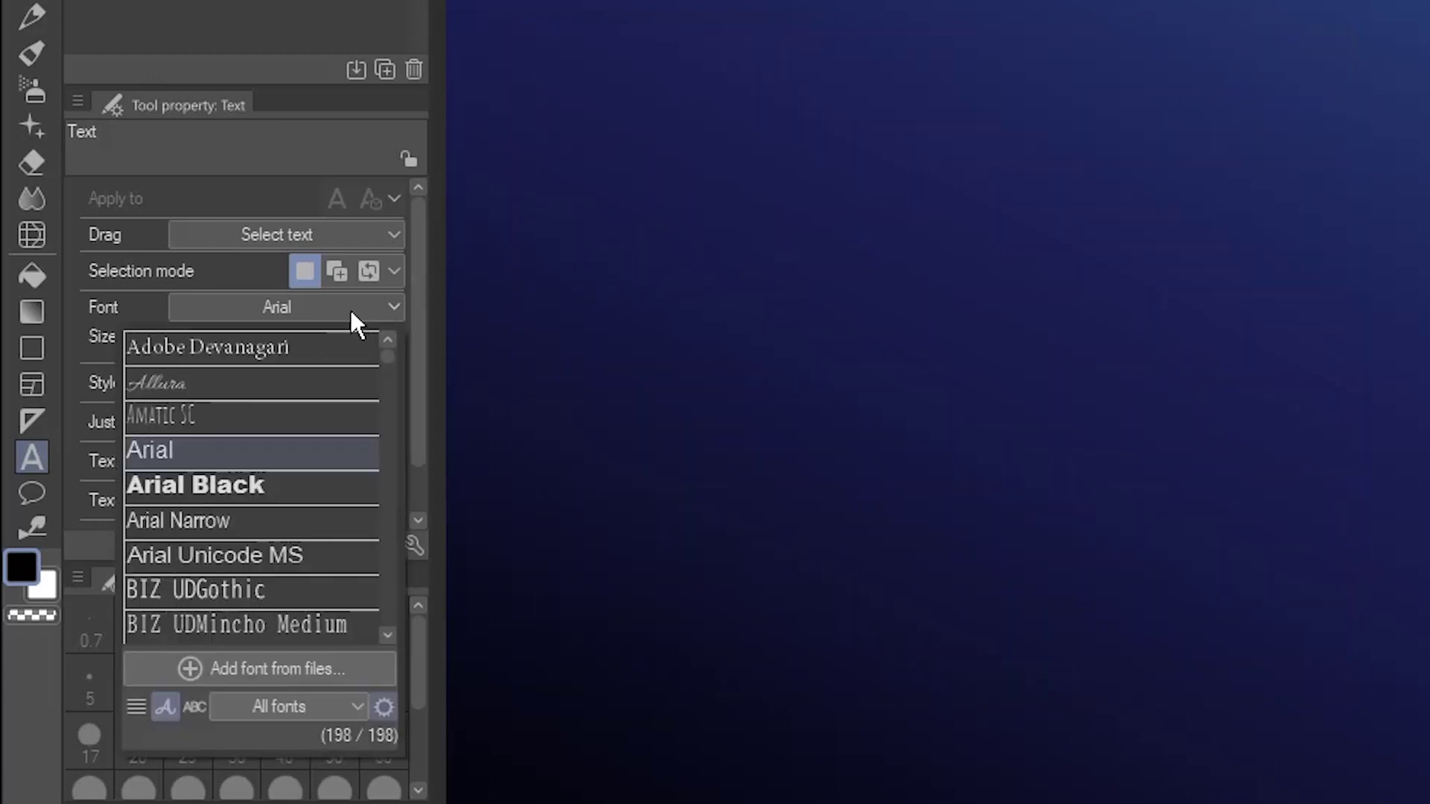
pyautogui.click(350, 700)
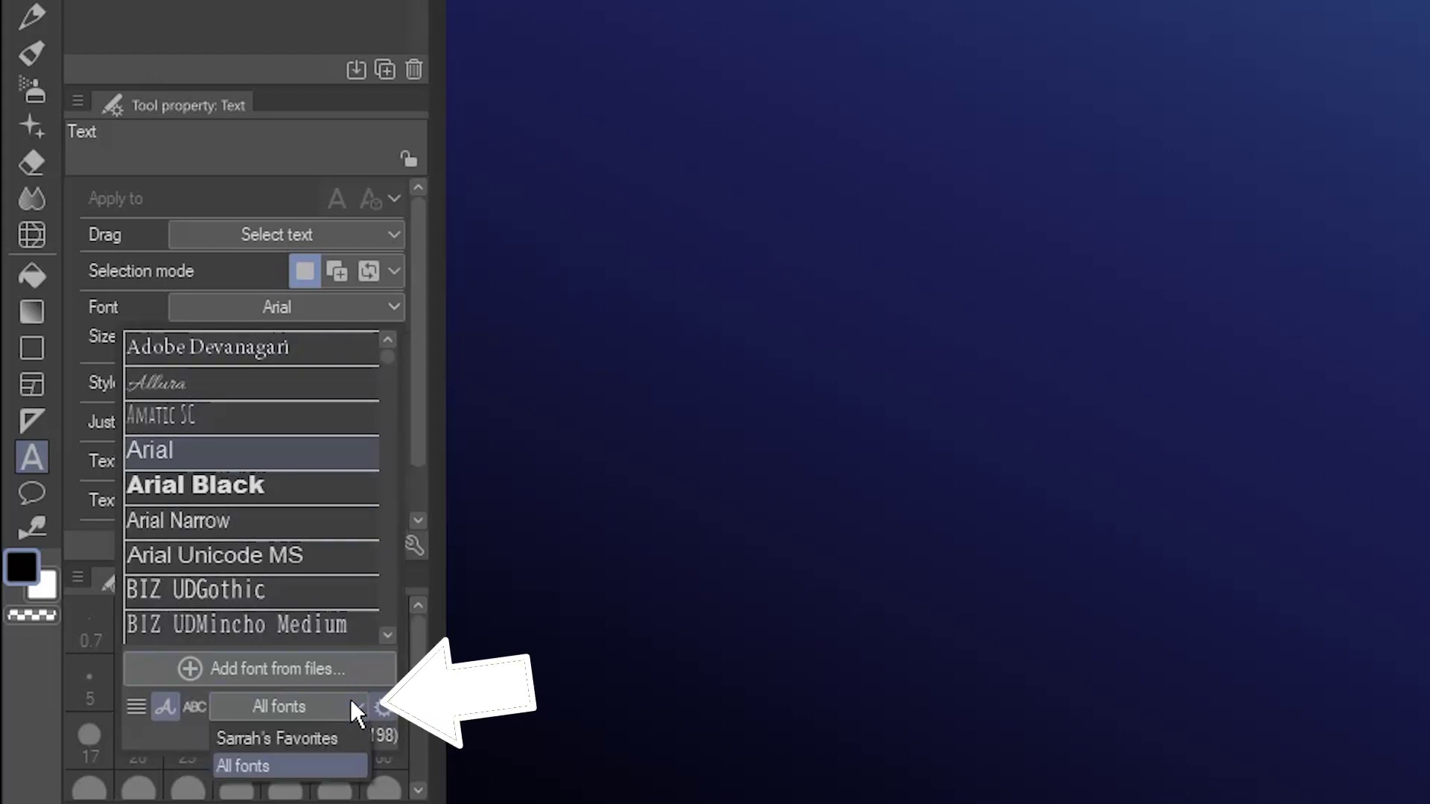
pyautogui.click(332, 737)
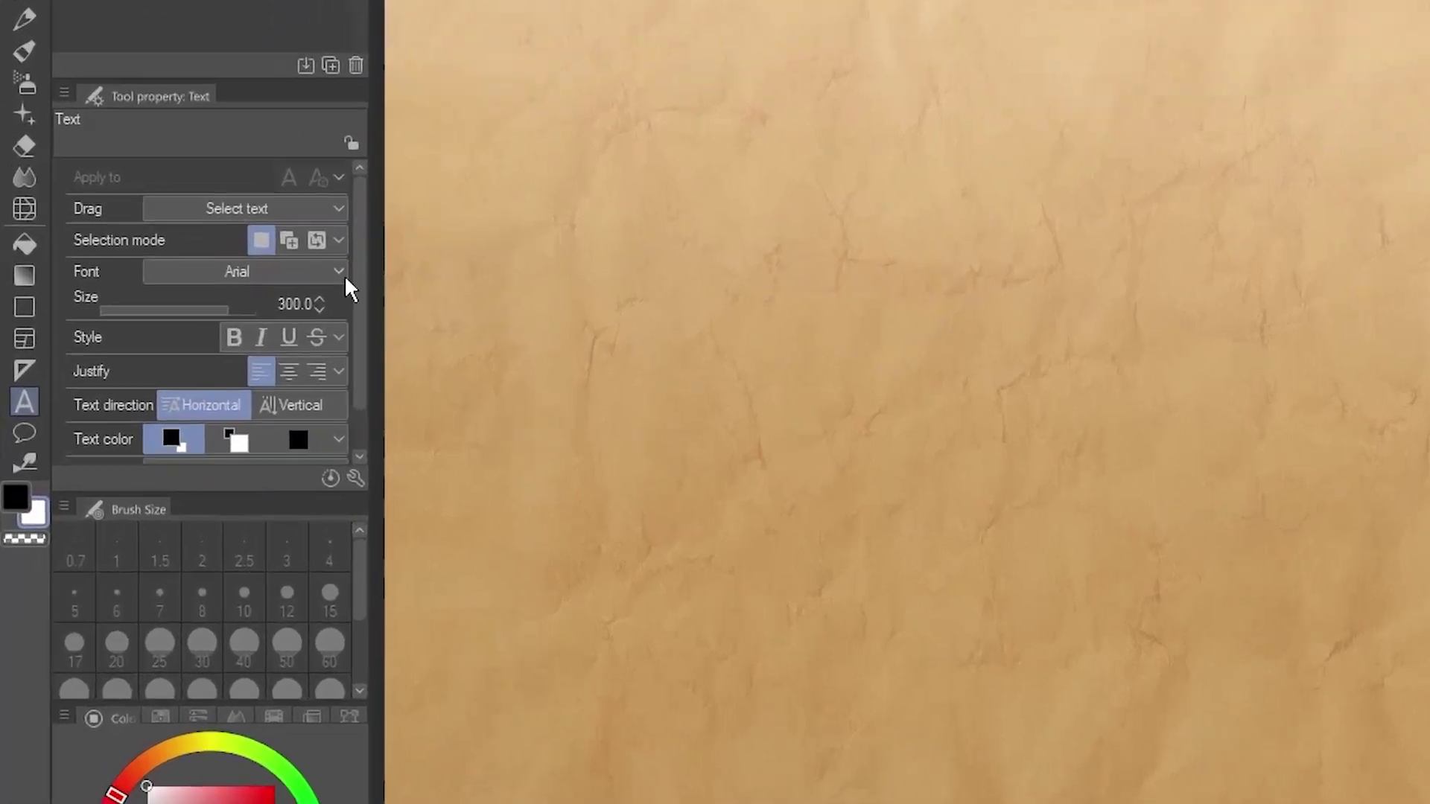
# Add the 12tonfishstick.ttf font file from disk through the font dropdown
pyautogui.click(201, 380)
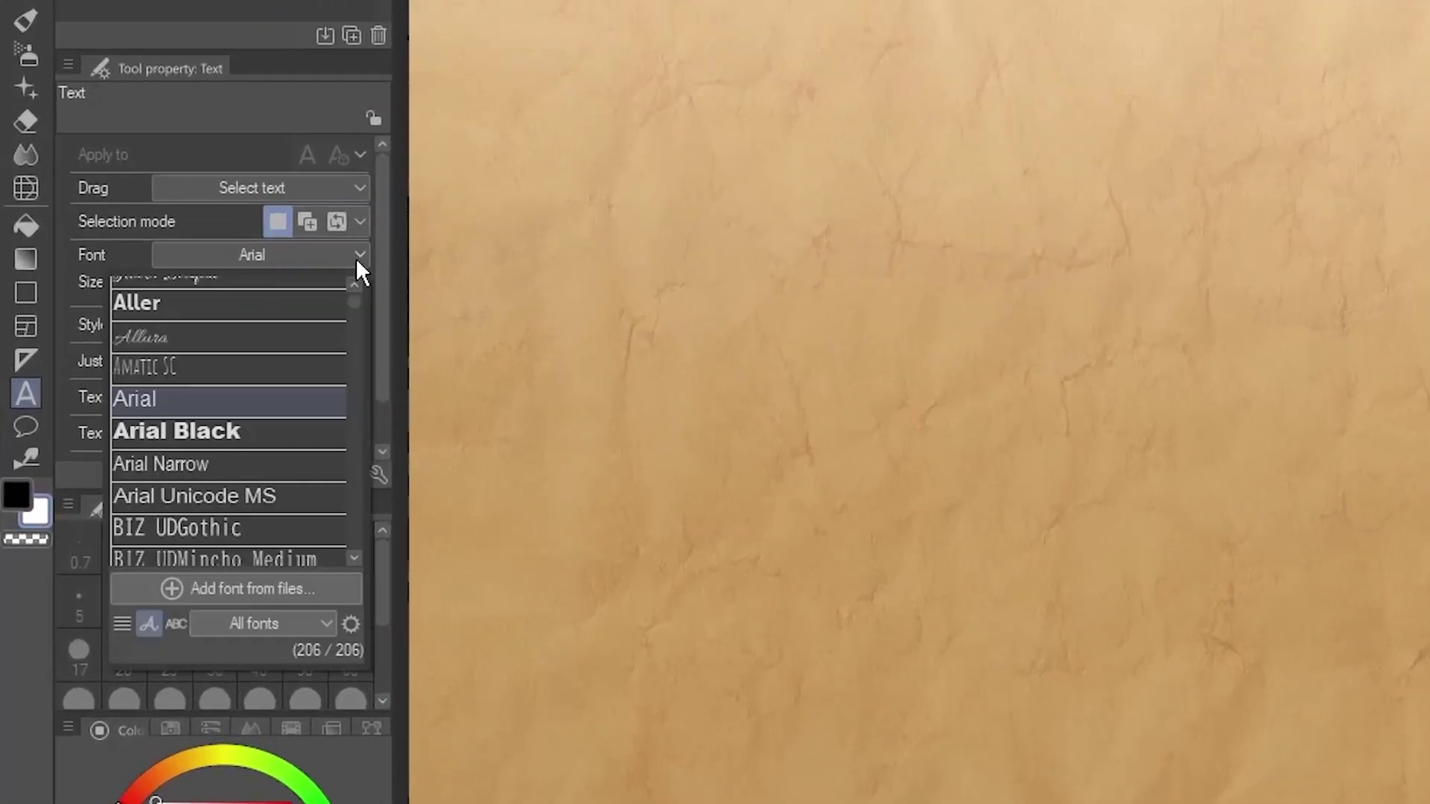
pyautogui.click(288, 587)
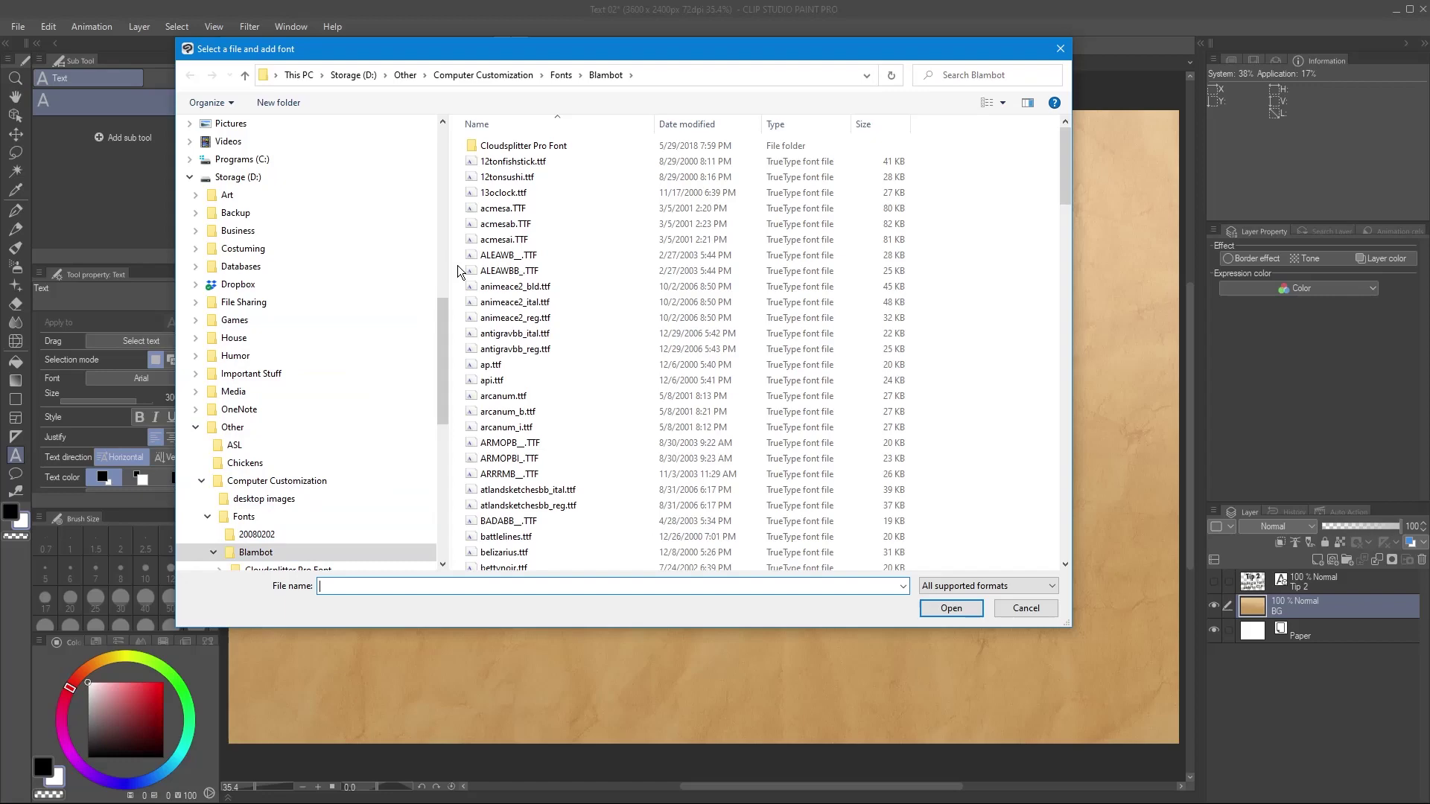
pyautogui.click(512, 163)
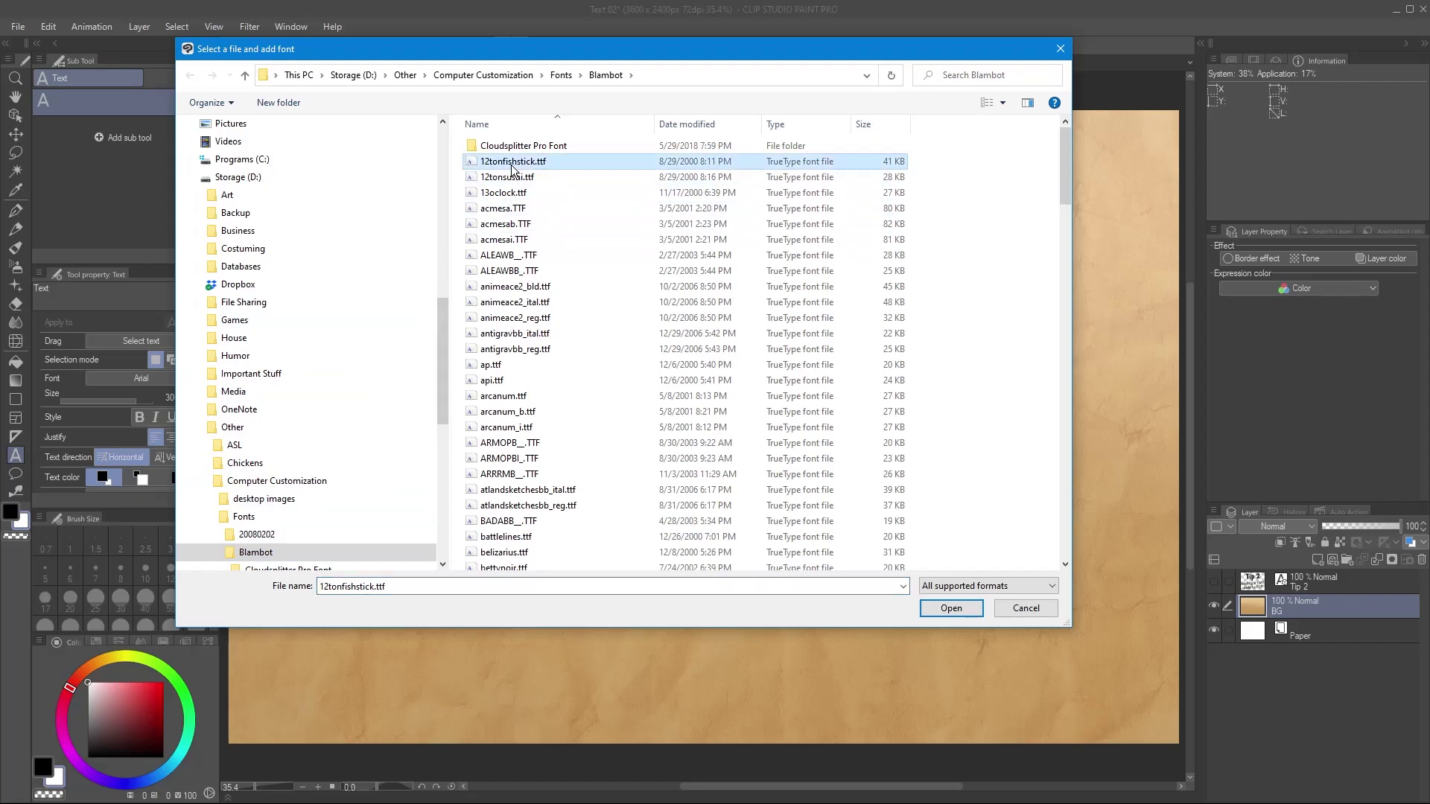
pyautogui.click(950, 607)
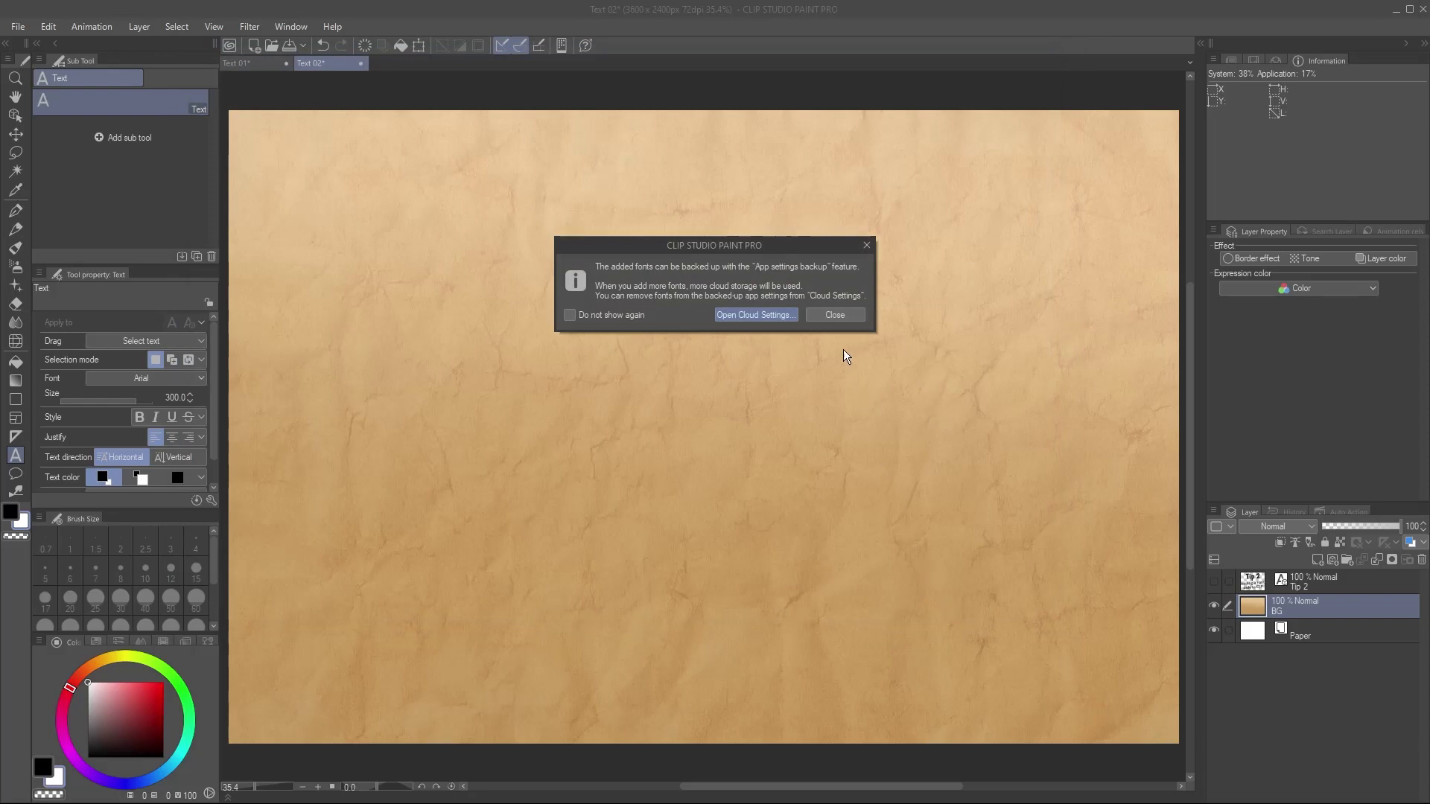
# Dismiss the backup notice and type 'HI THERE!' on the canvas in Twelve Ton Fishstick
pyautogui.click(835, 314)
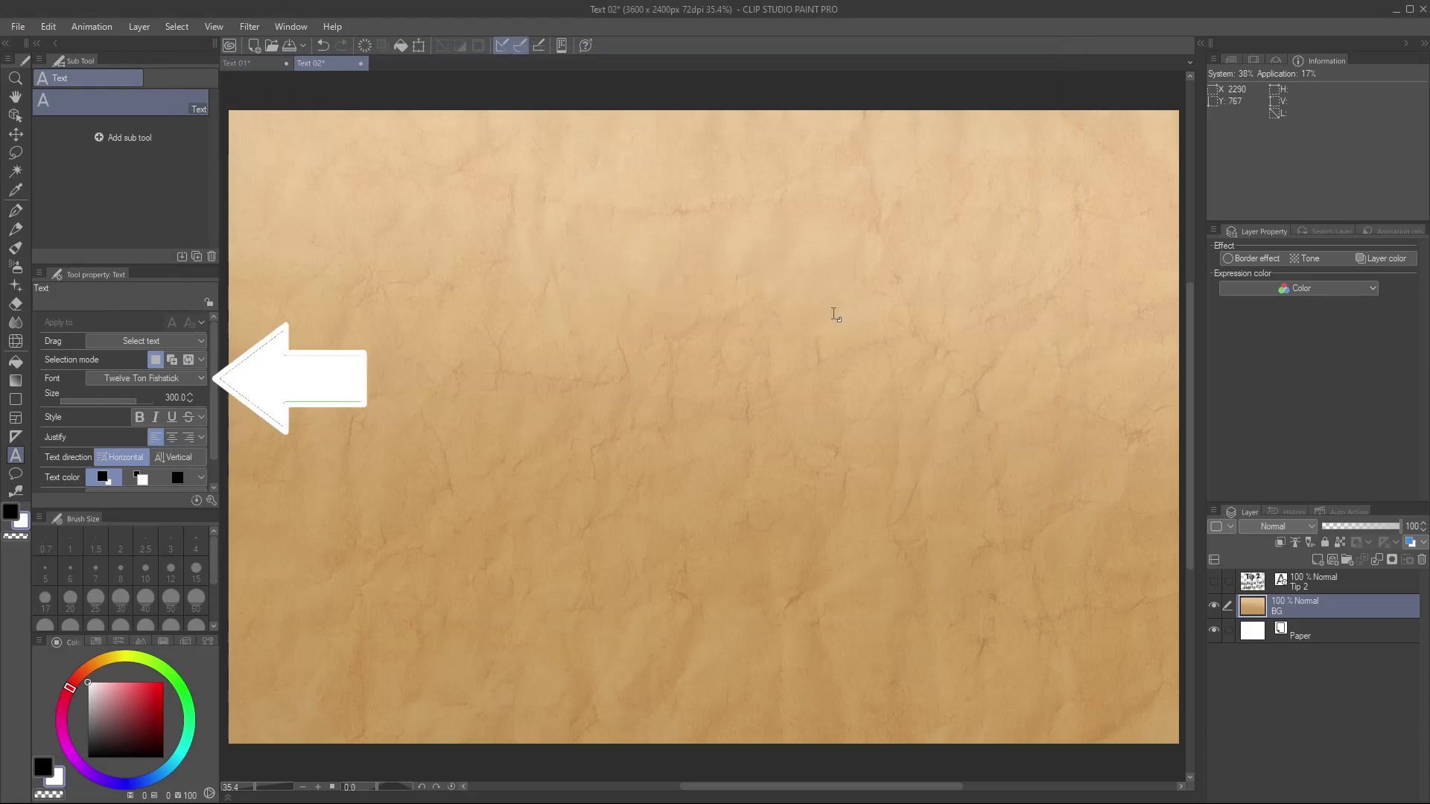
pyautogui.click(478, 328)
pyautogui.write('HI THERE')
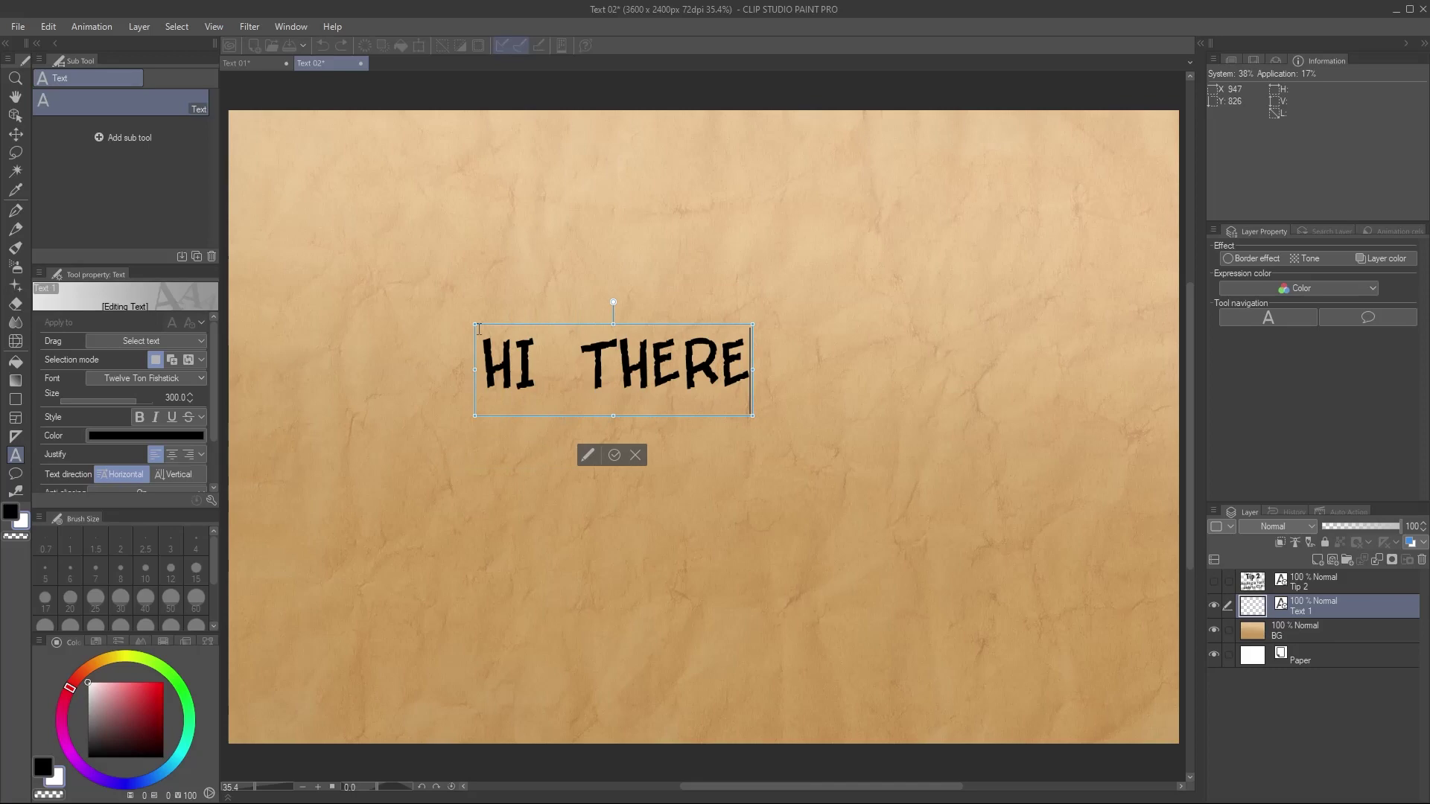
pyautogui.write('!')
pyautogui.click(625, 459)
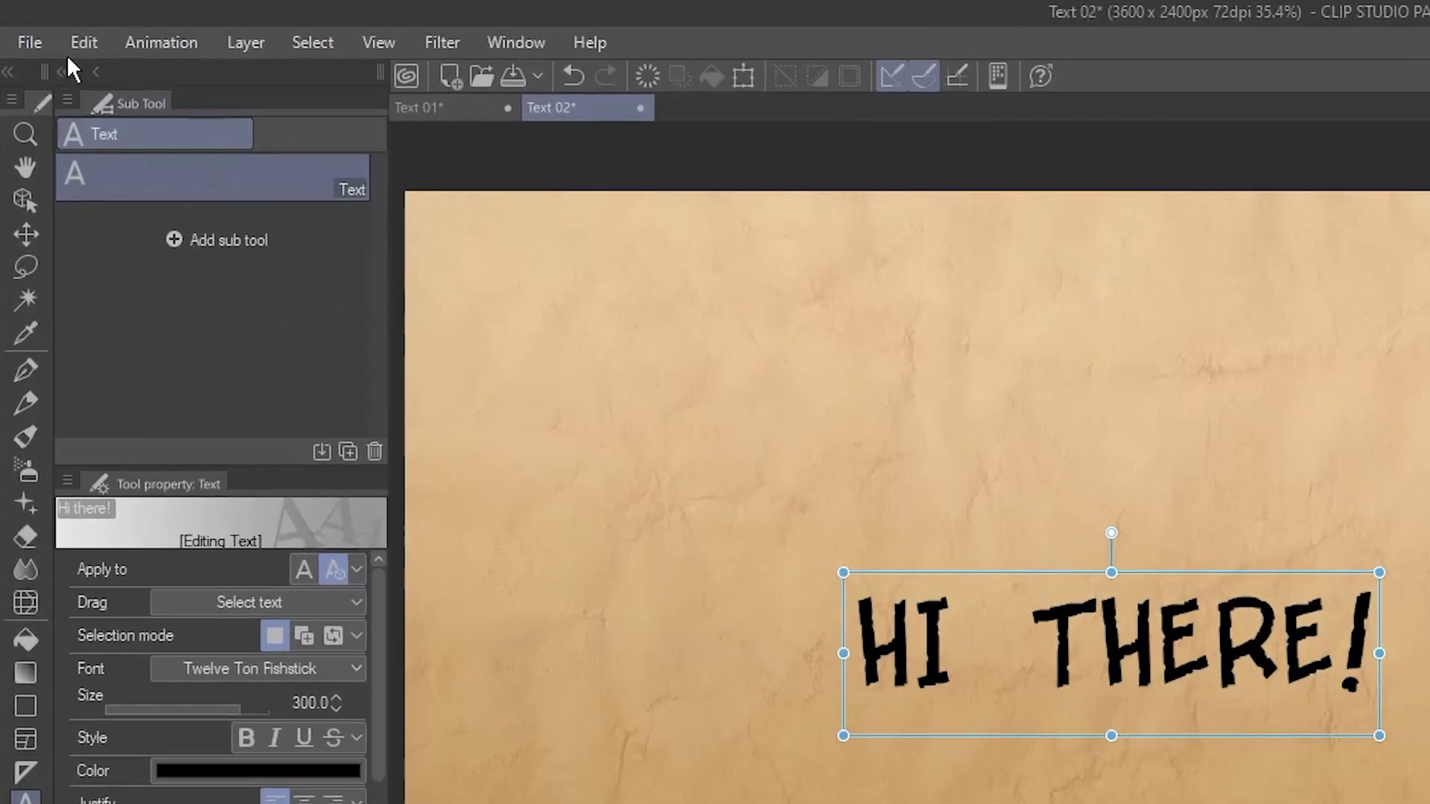
pyautogui.click(23, 26)
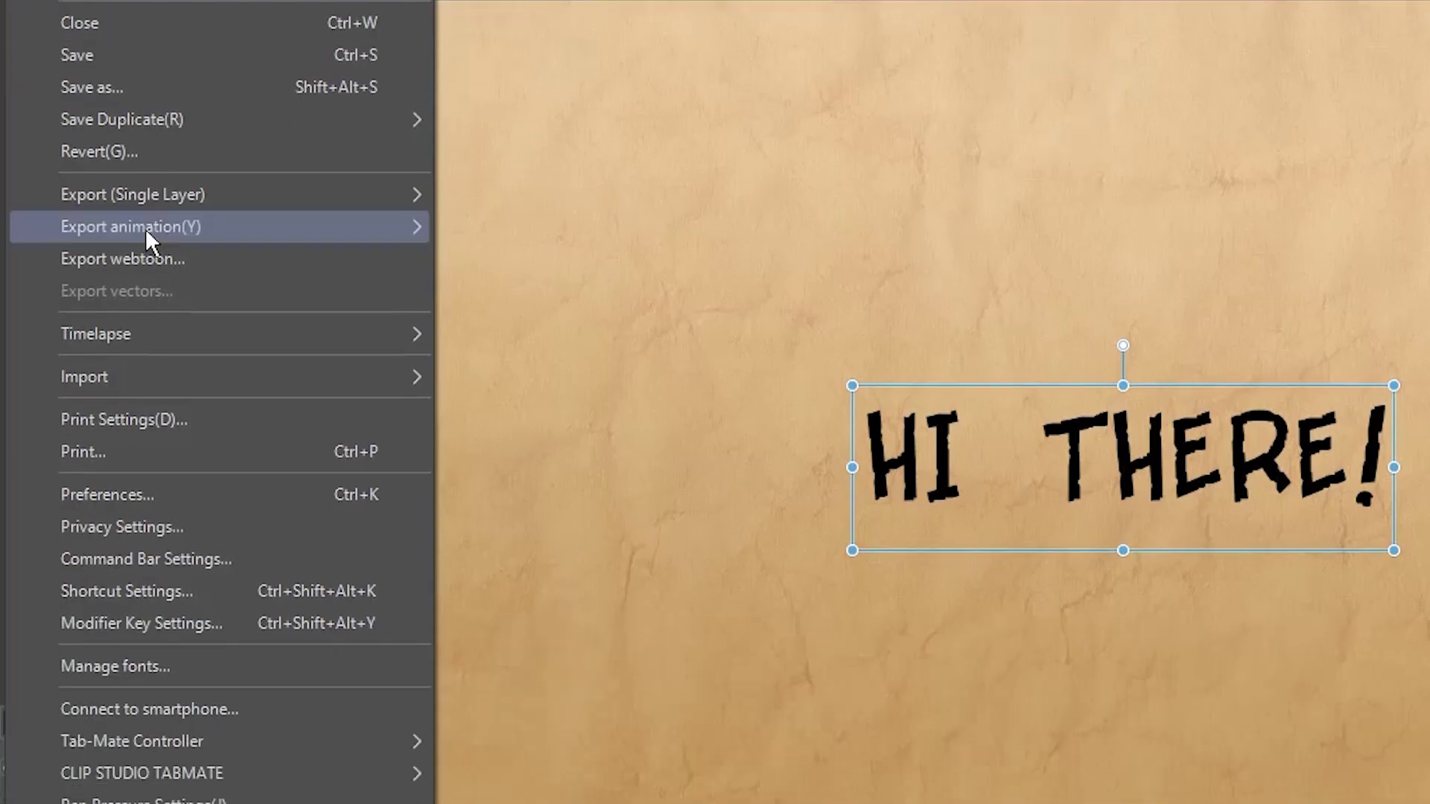
# Delete the 12tonfishstick.ttf font in Manage fonts, then reopen the text for editing
pyautogui.click(188, 530)
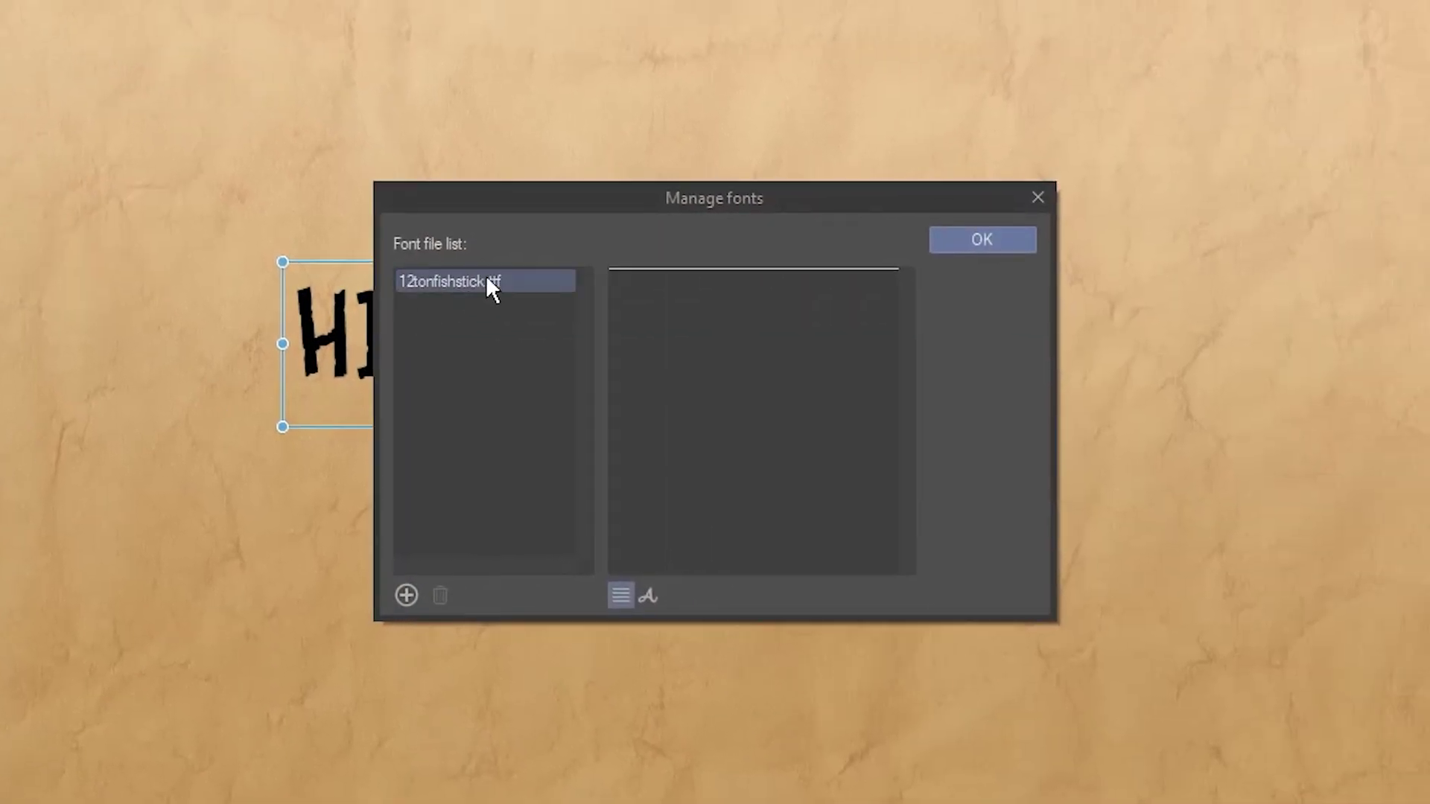
pyautogui.click(487, 279)
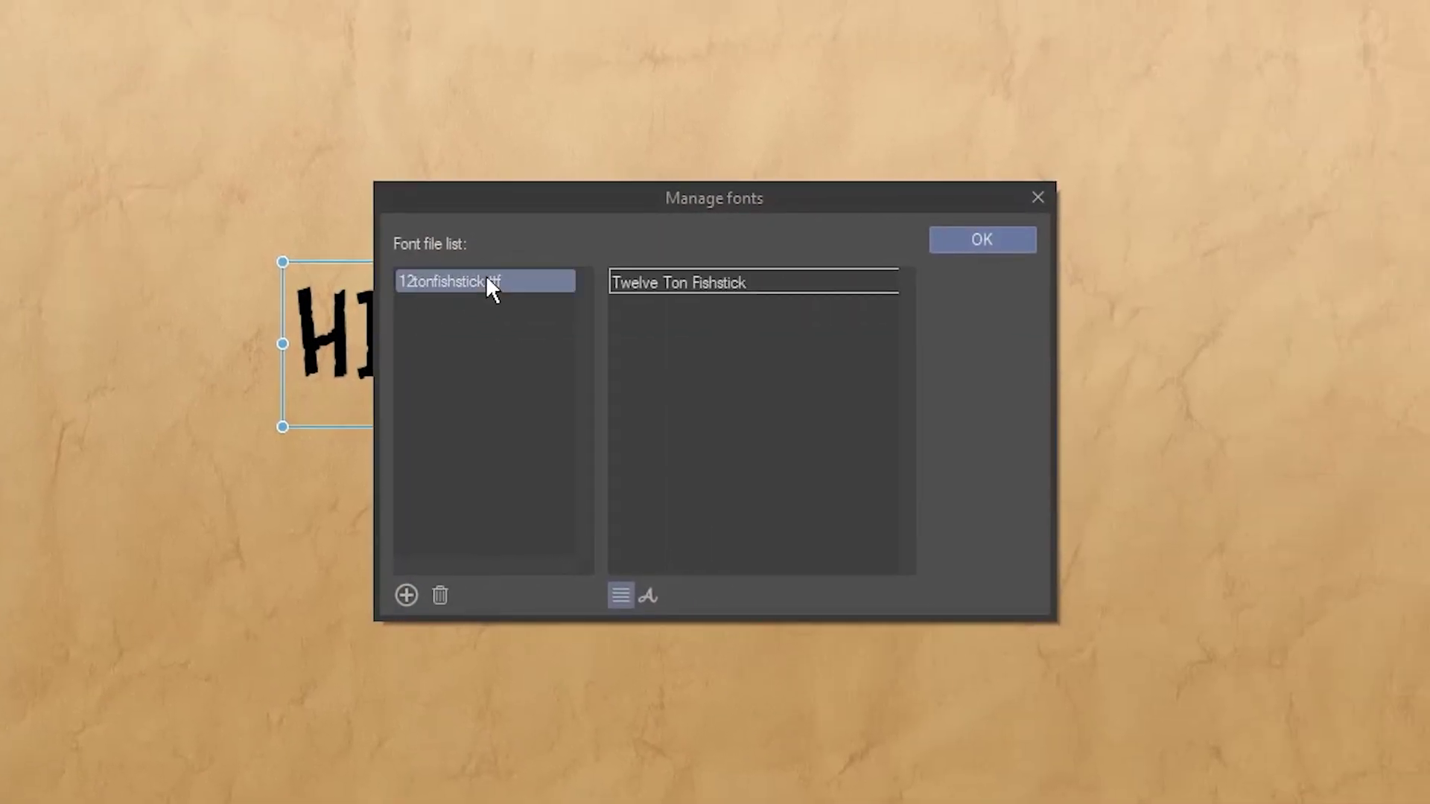
pyautogui.click(440, 595)
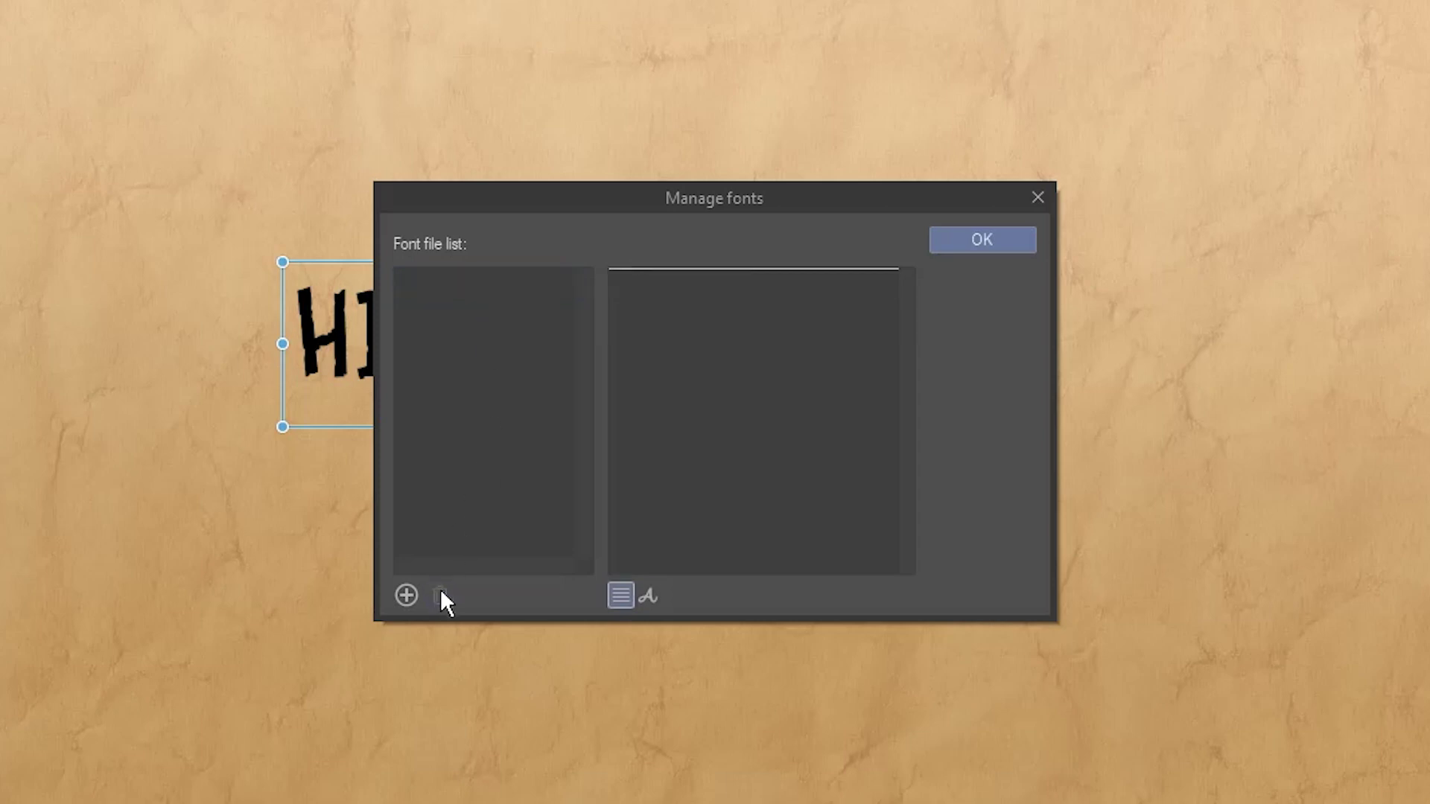
pyautogui.click(1004, 241)
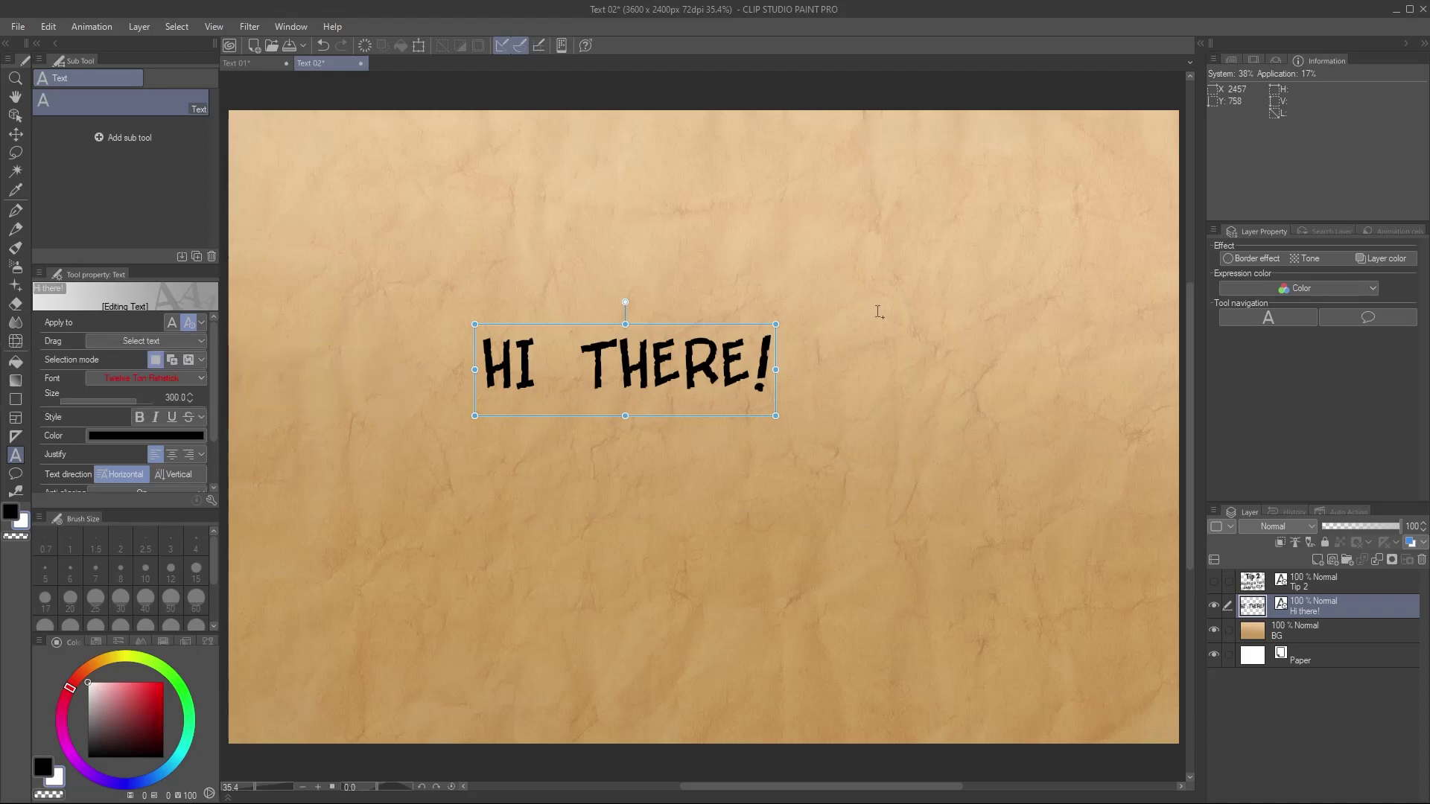
pyautogui.click(685, 371)
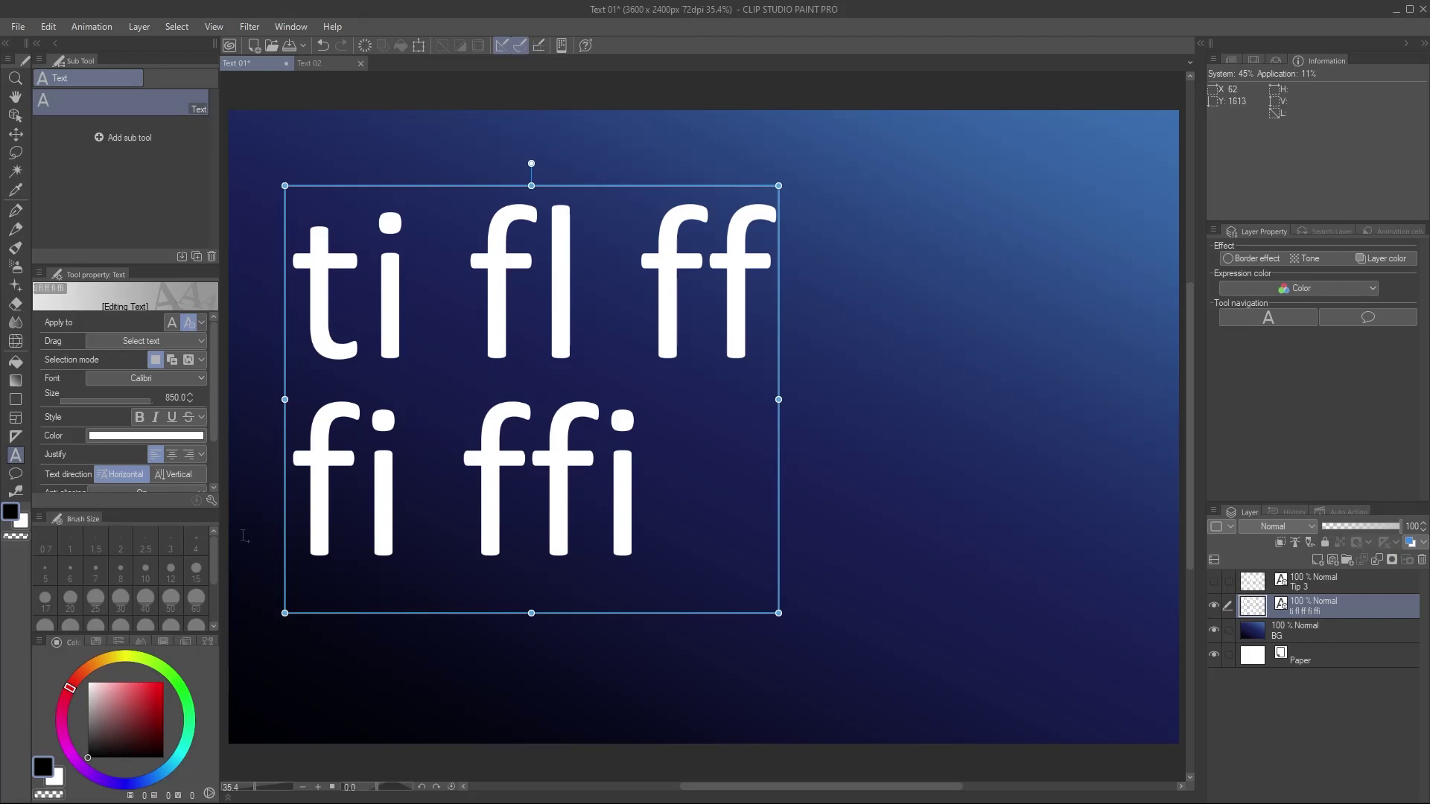
# Widen the text's character spacing to 100 in the Font settings
pyautogui.click(212, 504)
pyautogui.click(840, 286)
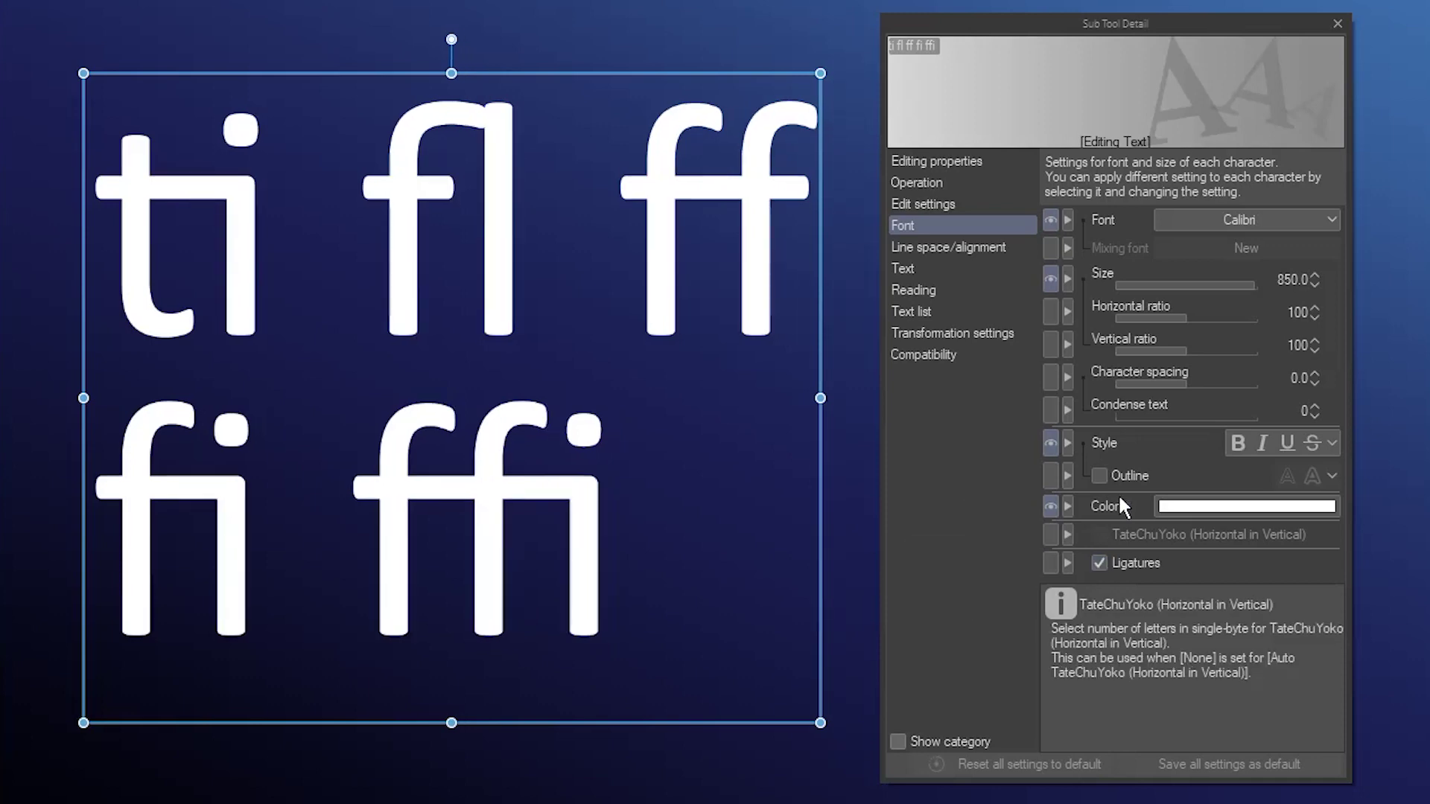
pyautogui.moveTo(1151, 390); pyautogui.dragTo(1181, 389)
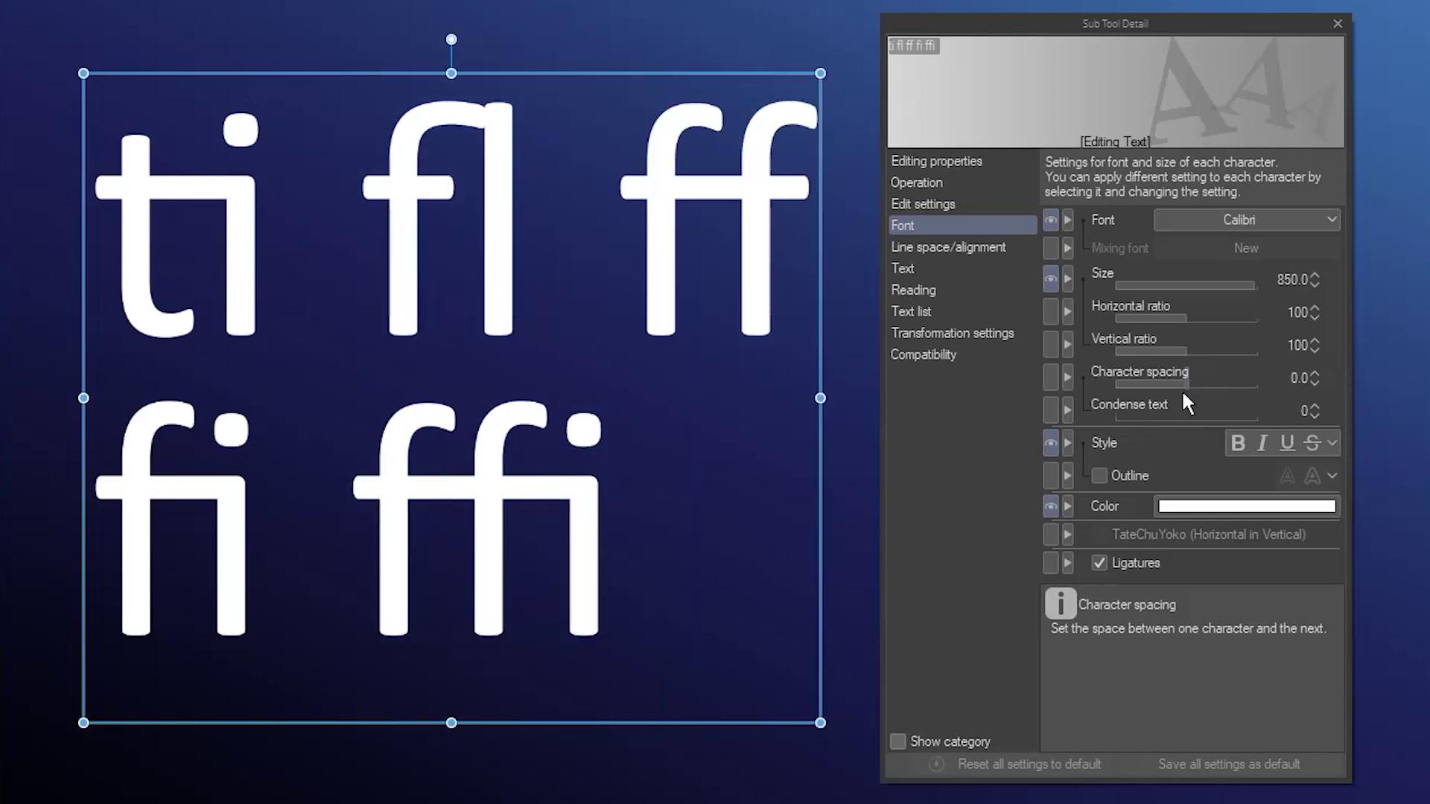
# Select the fl ligature and turn off Ligatures so f and l render separately
pyautogui.click(543, 294)
pyautogui.doubleClick(458, 304)
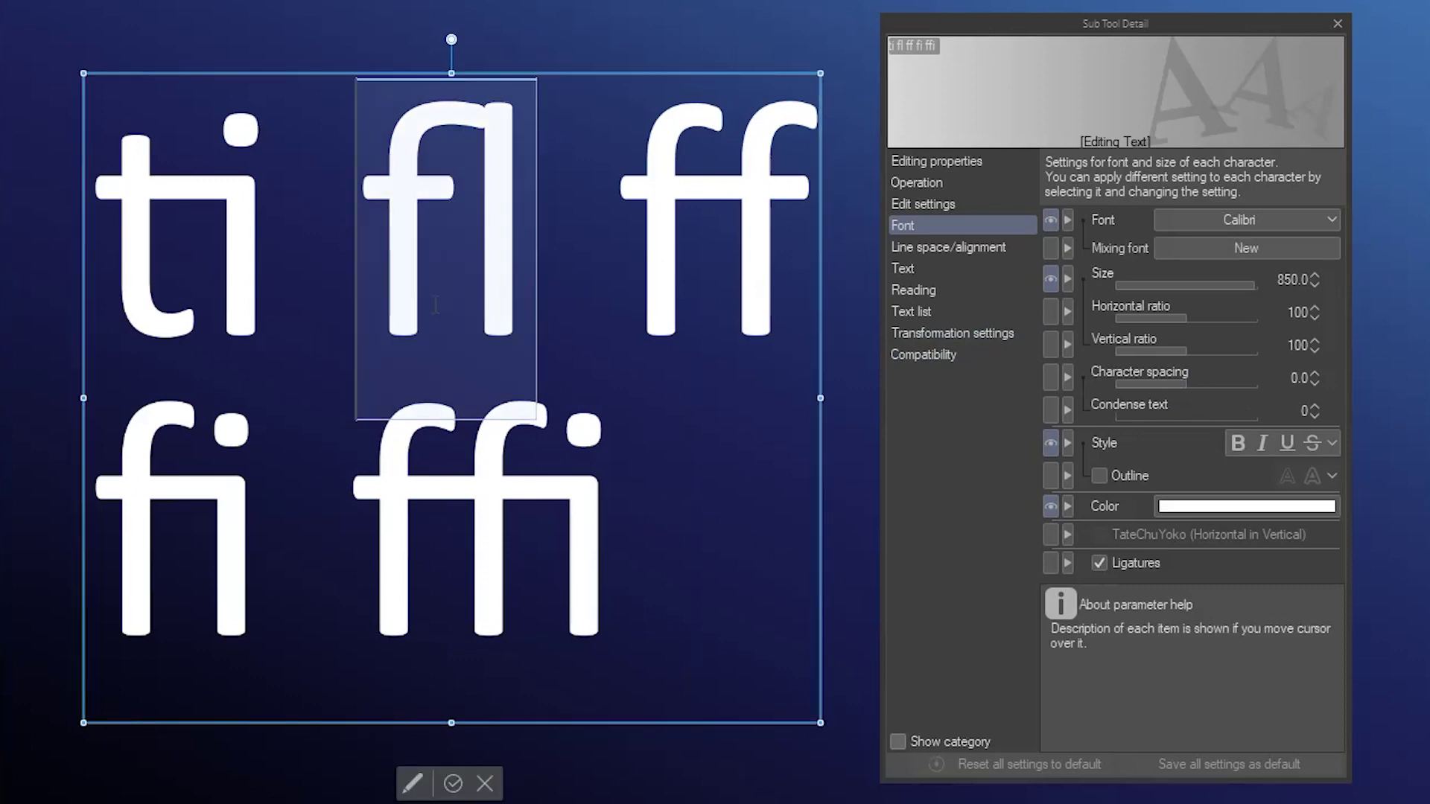
pyautogui.click(1100, 563)
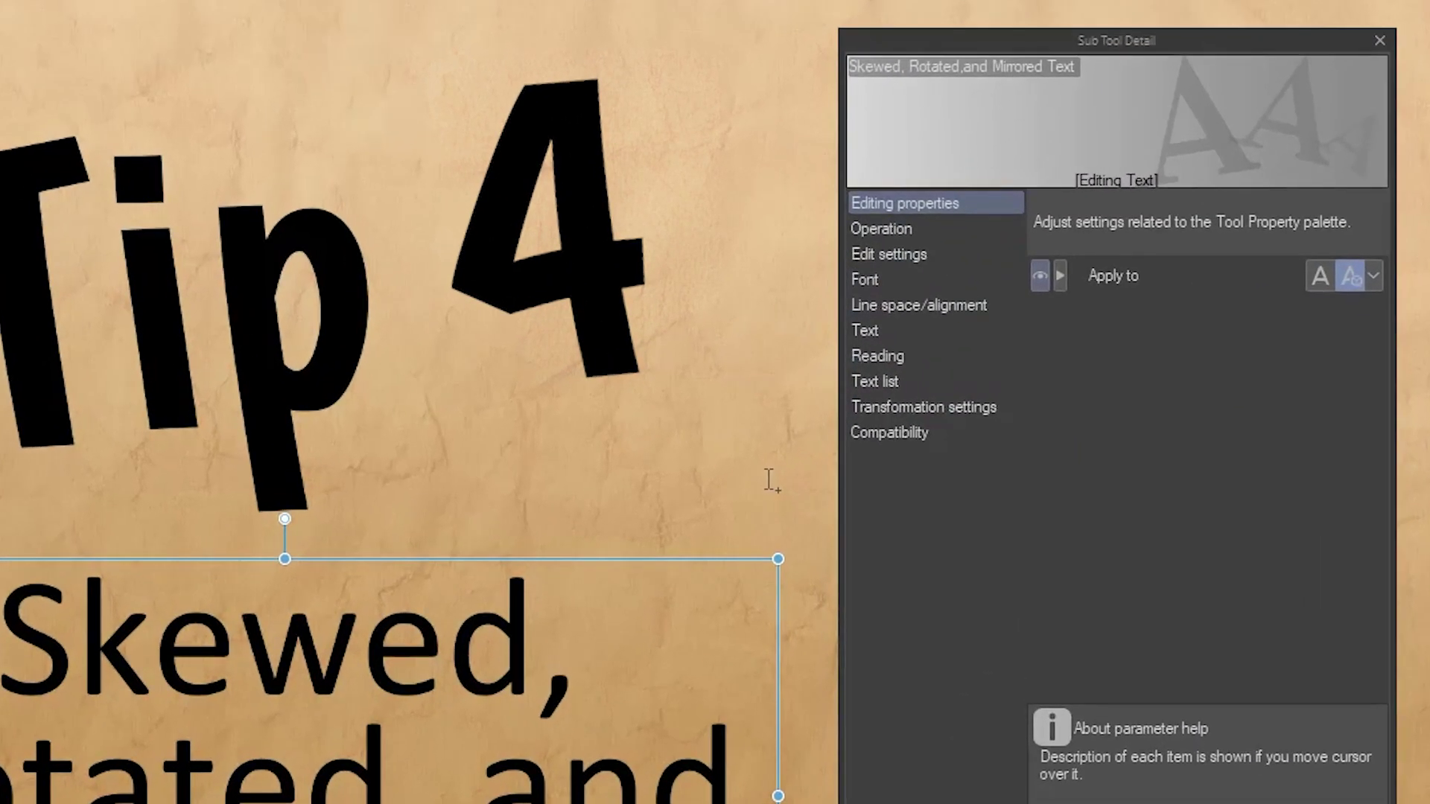
# Rotate the caption to 2.9°, trying horizontal and vertical flips before returning it upright
pyautogui.click(933, 405)
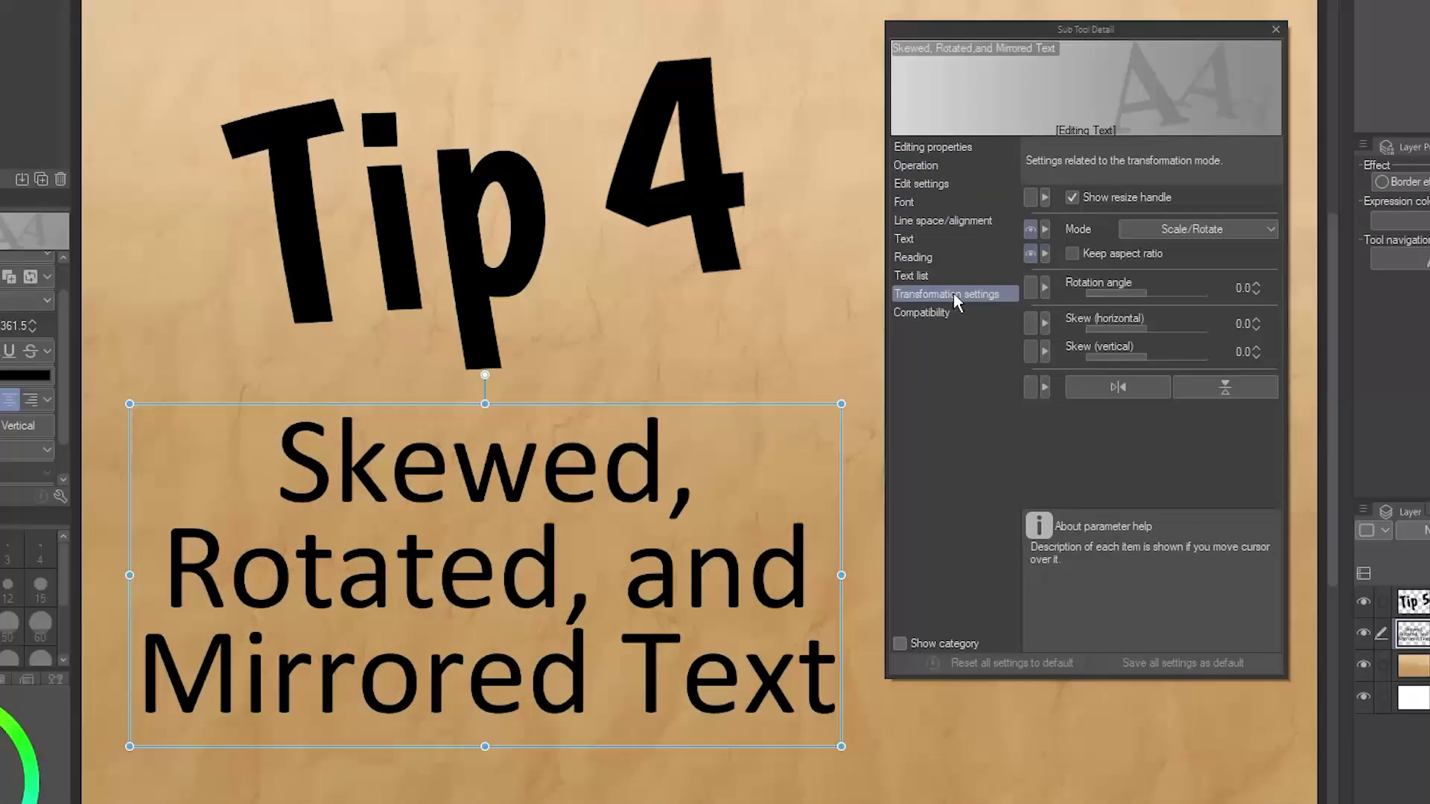
pyautogui.moveTo(1132, 295); pyautogui.dragTo(1156, 361)
pyautogui.click(1134, 380)
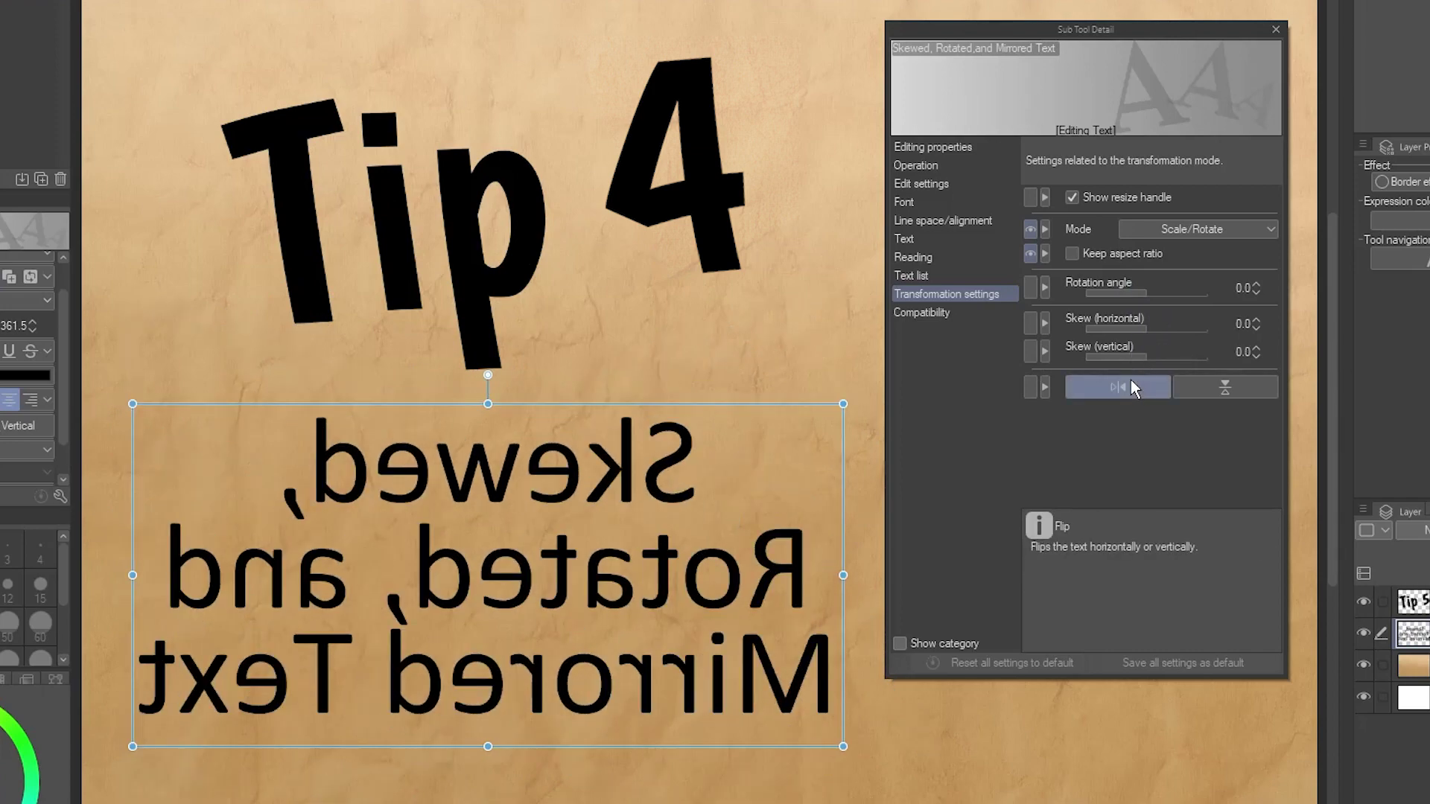
pyautogui.click(1131, 379)
pyautogui.click(1205, 383)
pyautogui.click(1205, 382)
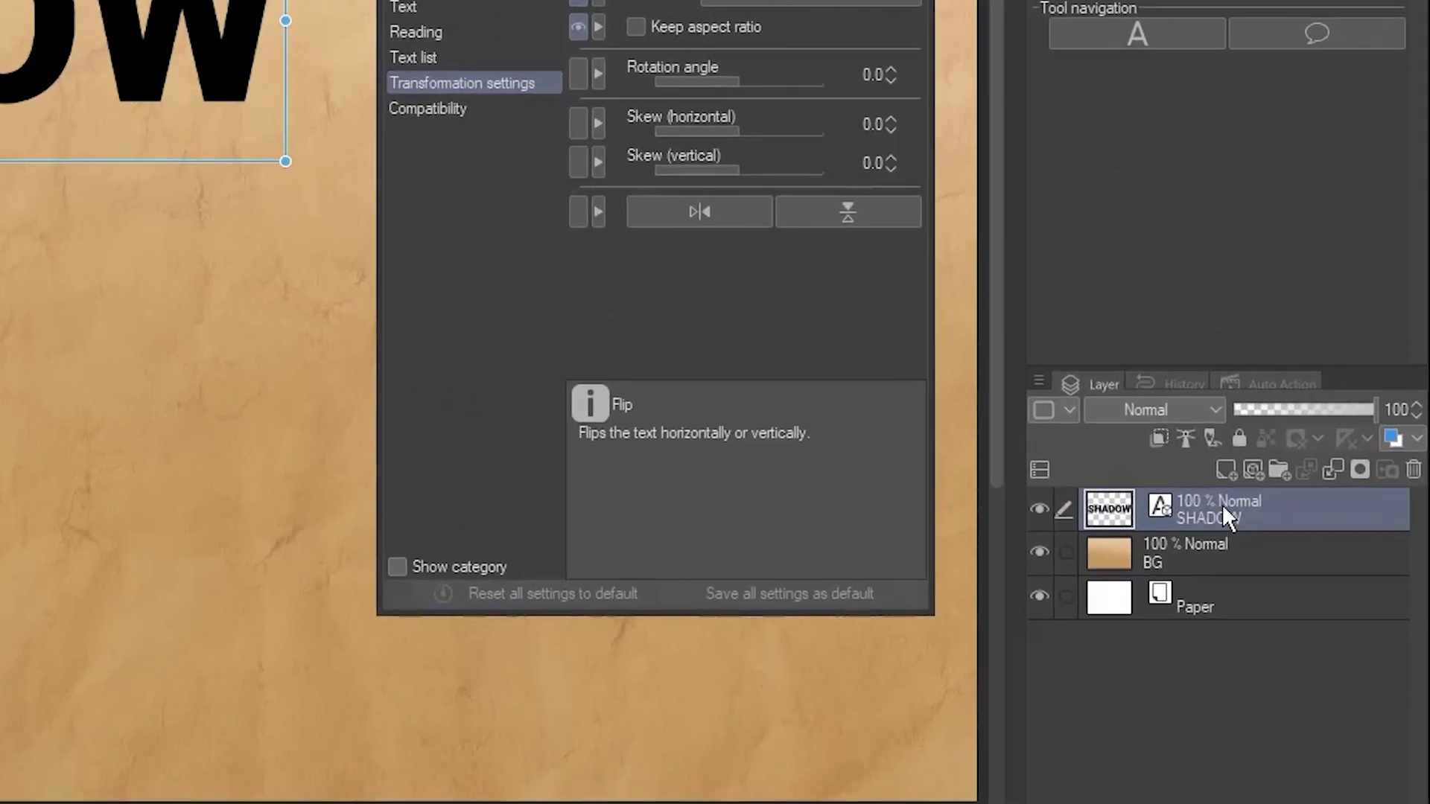
# Duplicate the SHADOW layer, flip the skewed copy vertically, and move it below as a reflection
pyautogui.moveTo(1249, 524); pyautogui.dragTo(1250, 494)
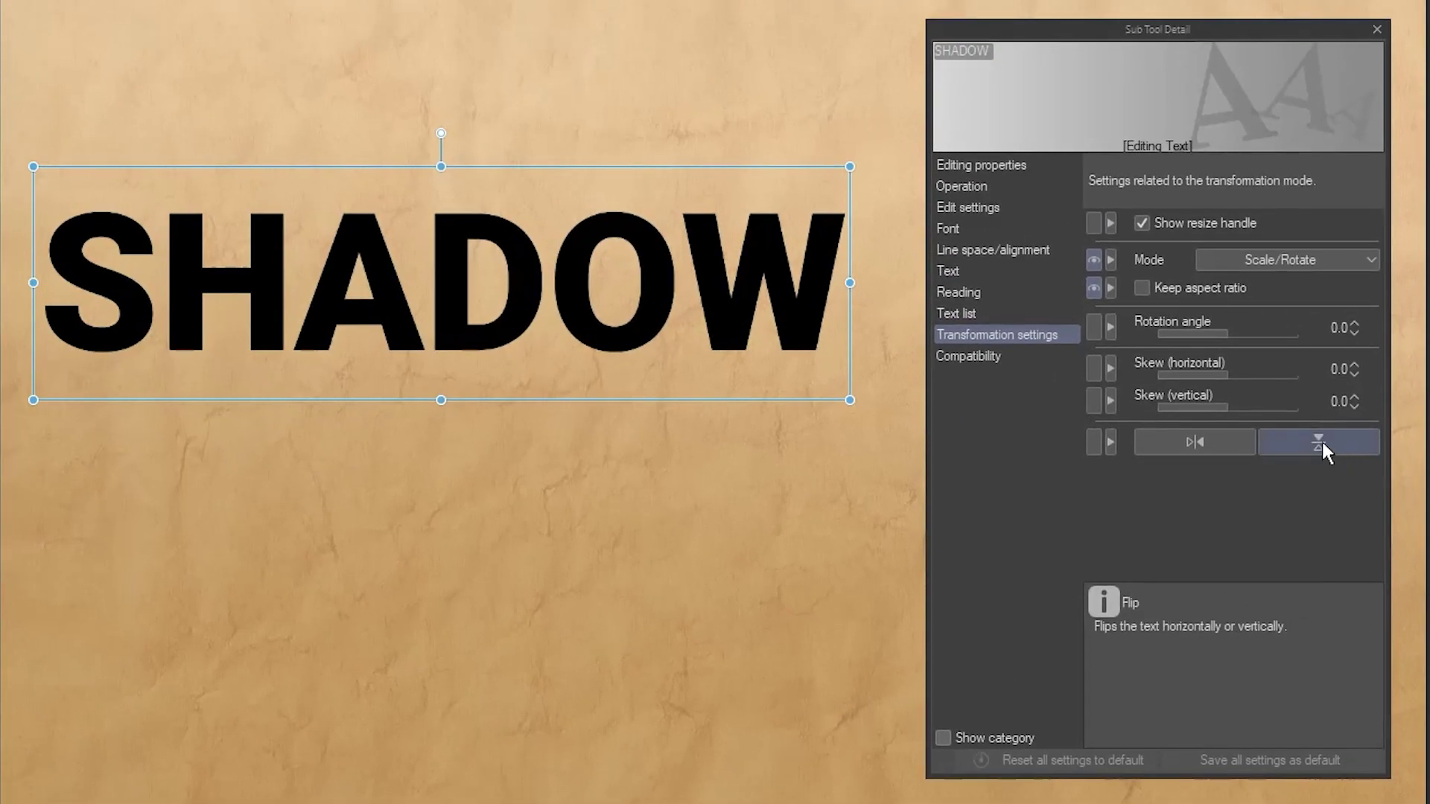
pyautogui.click(1320, 444)
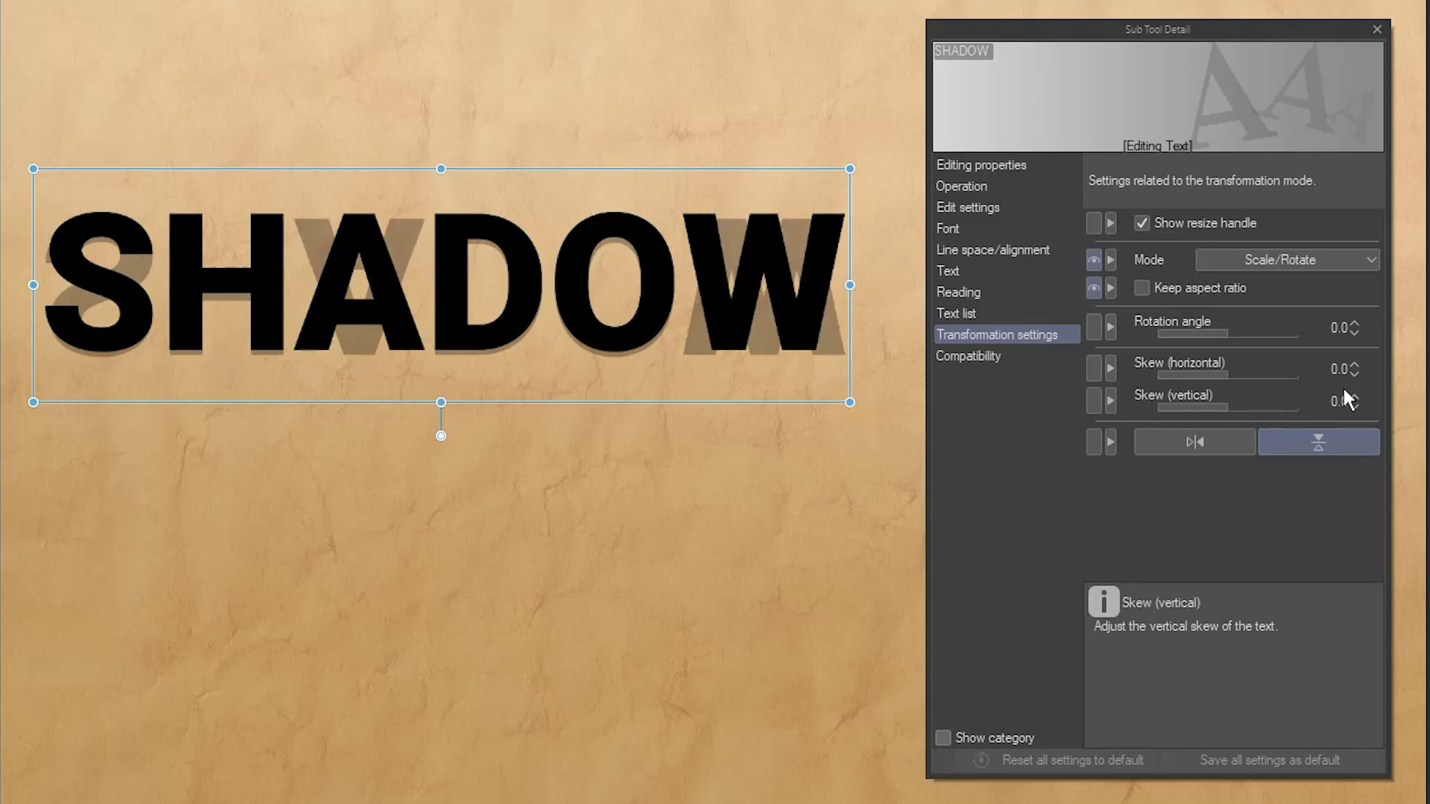
pyautogui.scroll(20, 1341, 373)
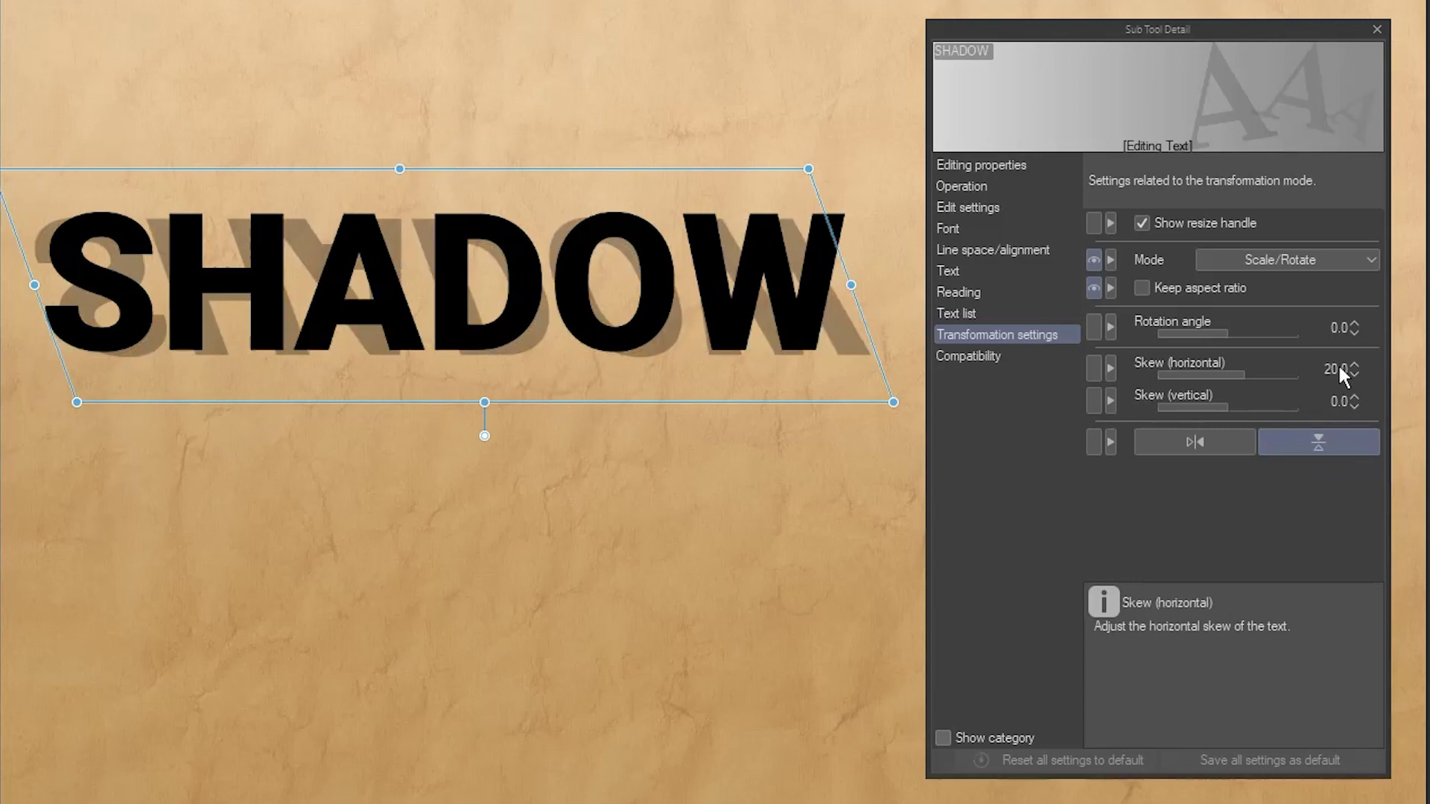
pyautogui.moveTo(638, 399); pyautogui.dragTo(665, 534)
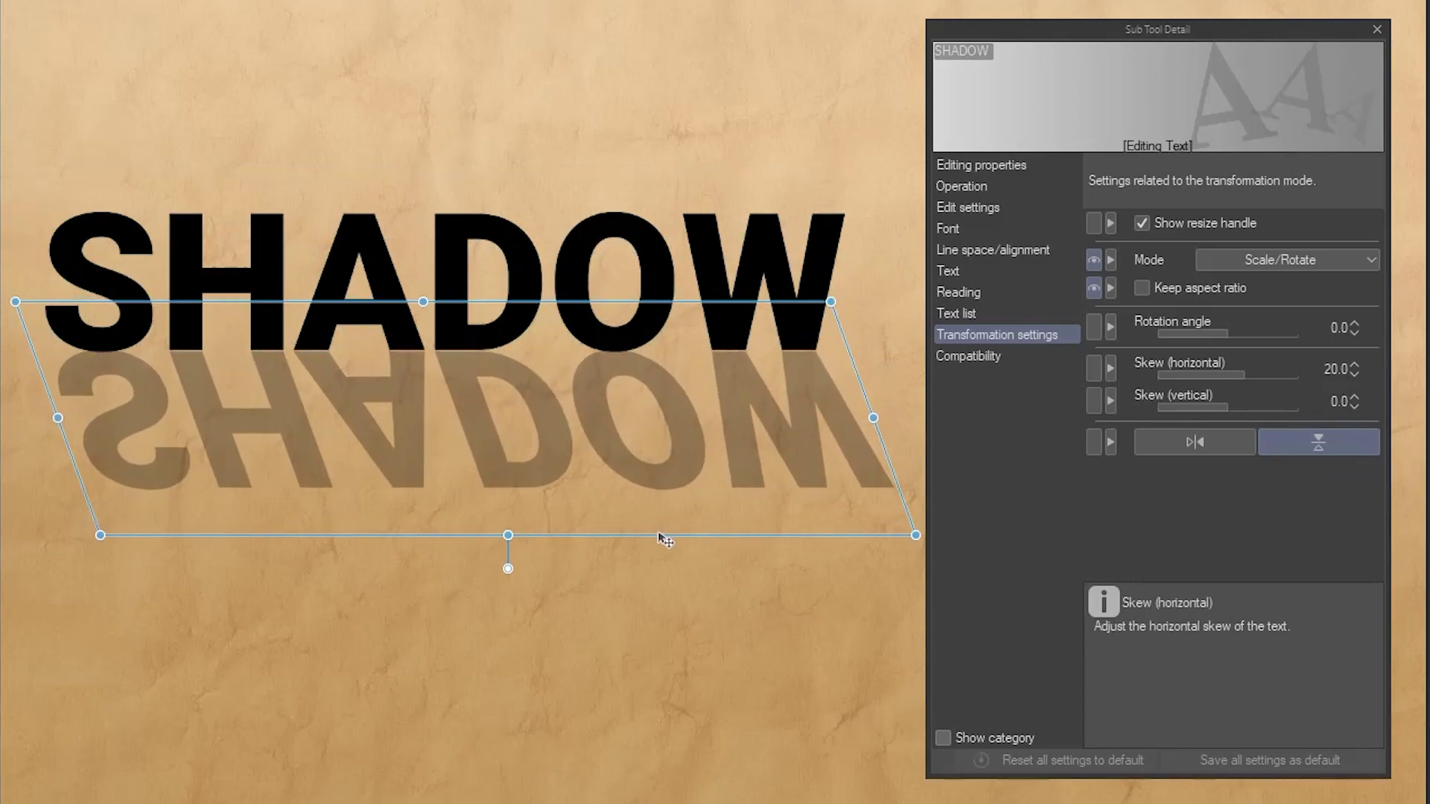
pyautogui.press('Escape')
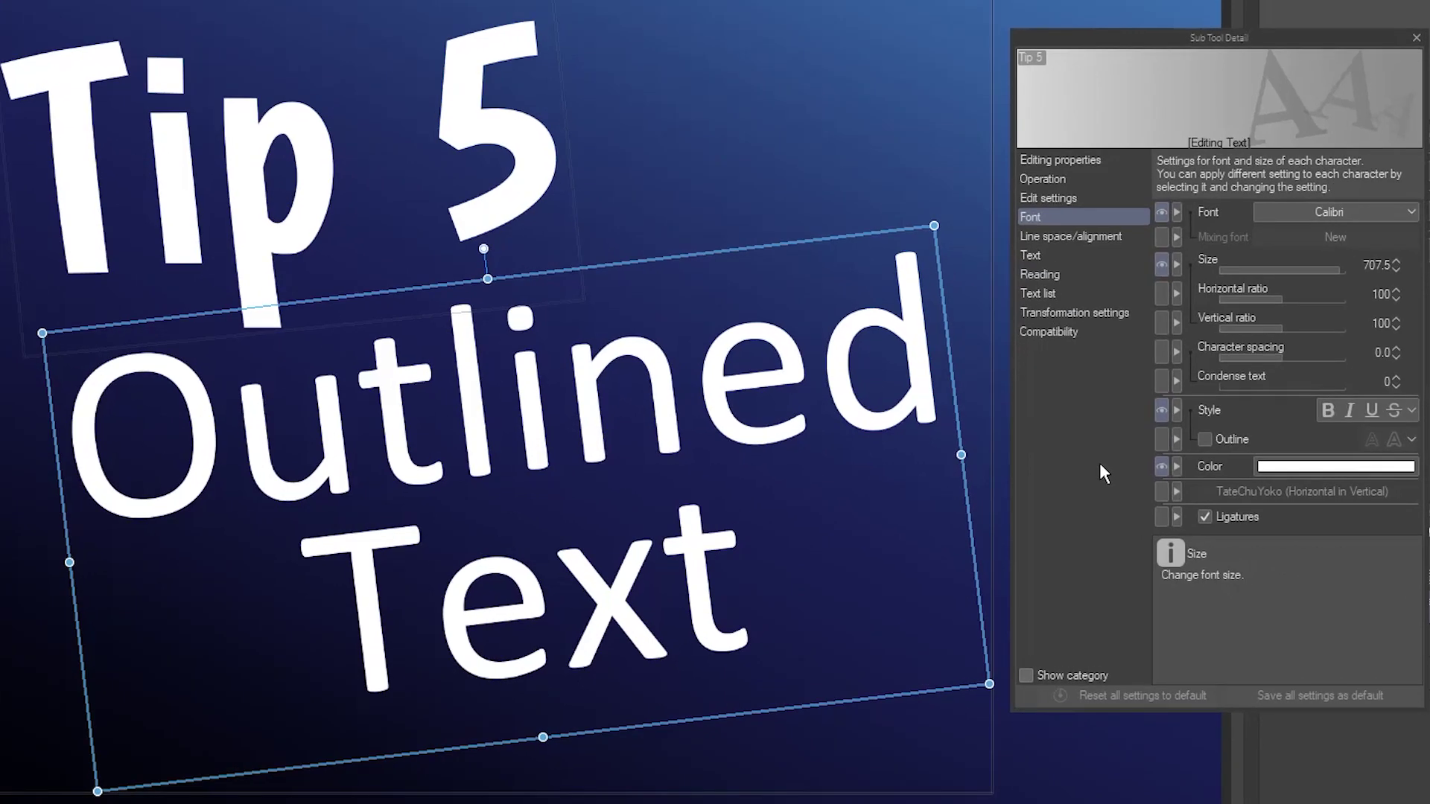
# Toggle Outline off again, then give Outlined Text a 30-thick red edge
pyautogui.click(1204, 438)
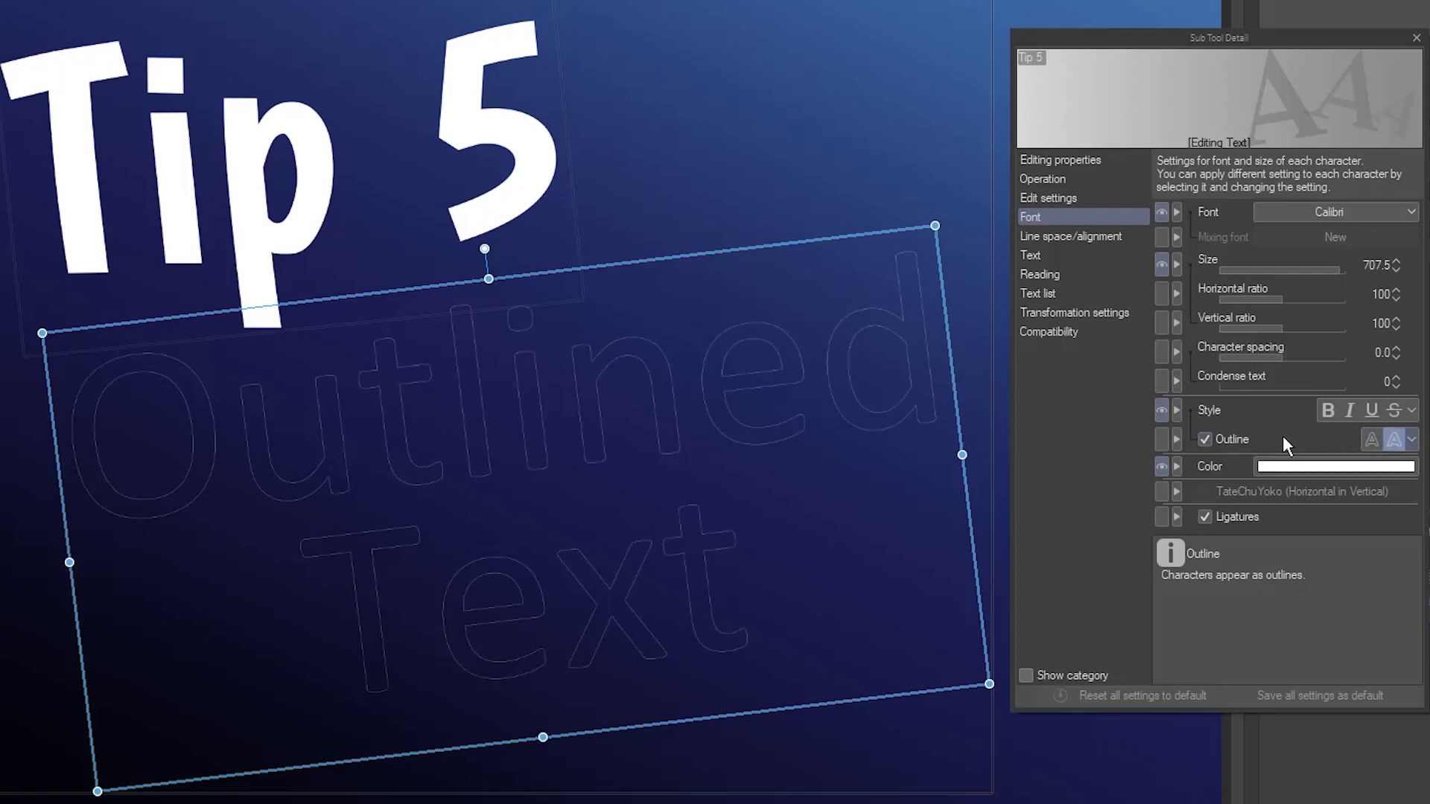
pyautogui.click(1211, 440)
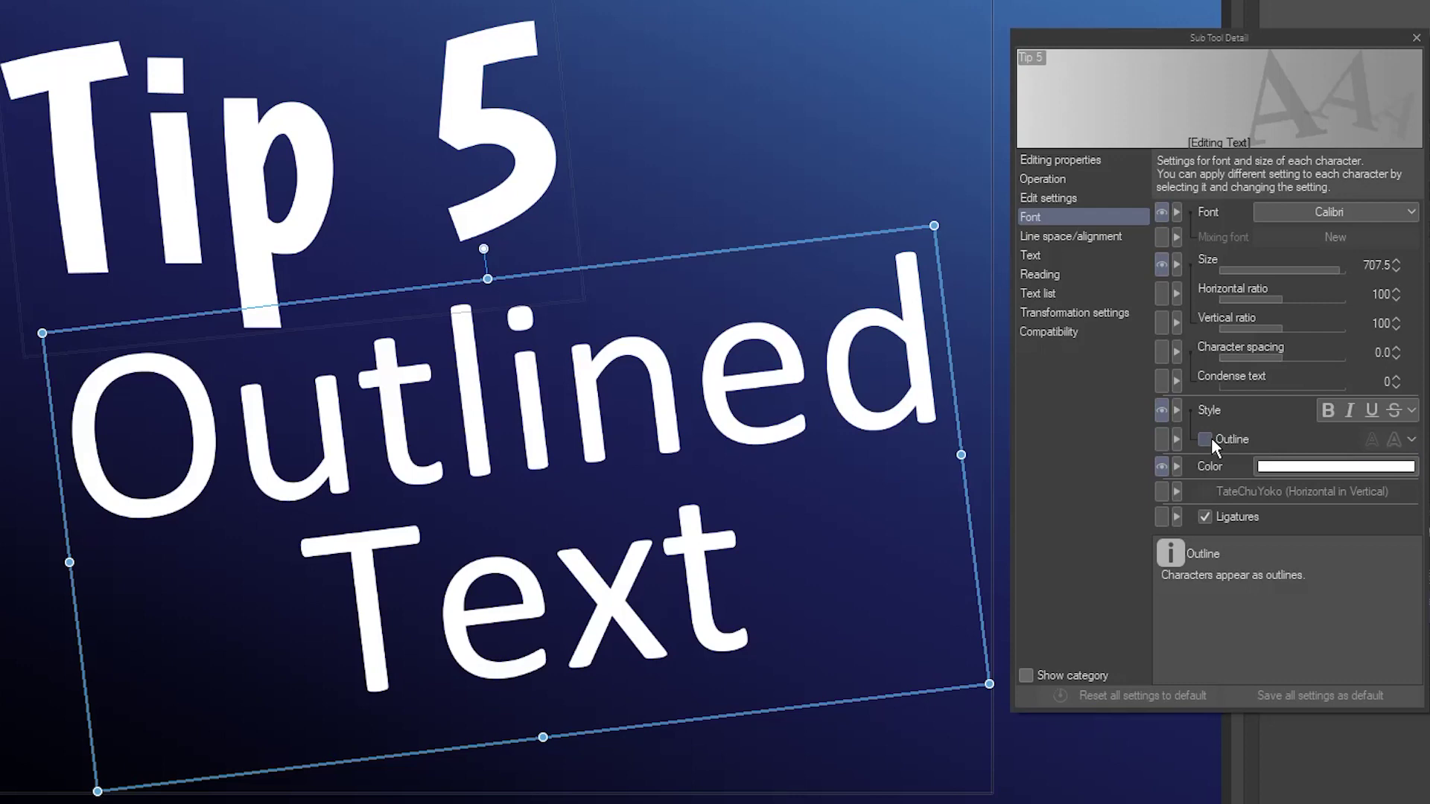
pyautogui.click(1077, 259)
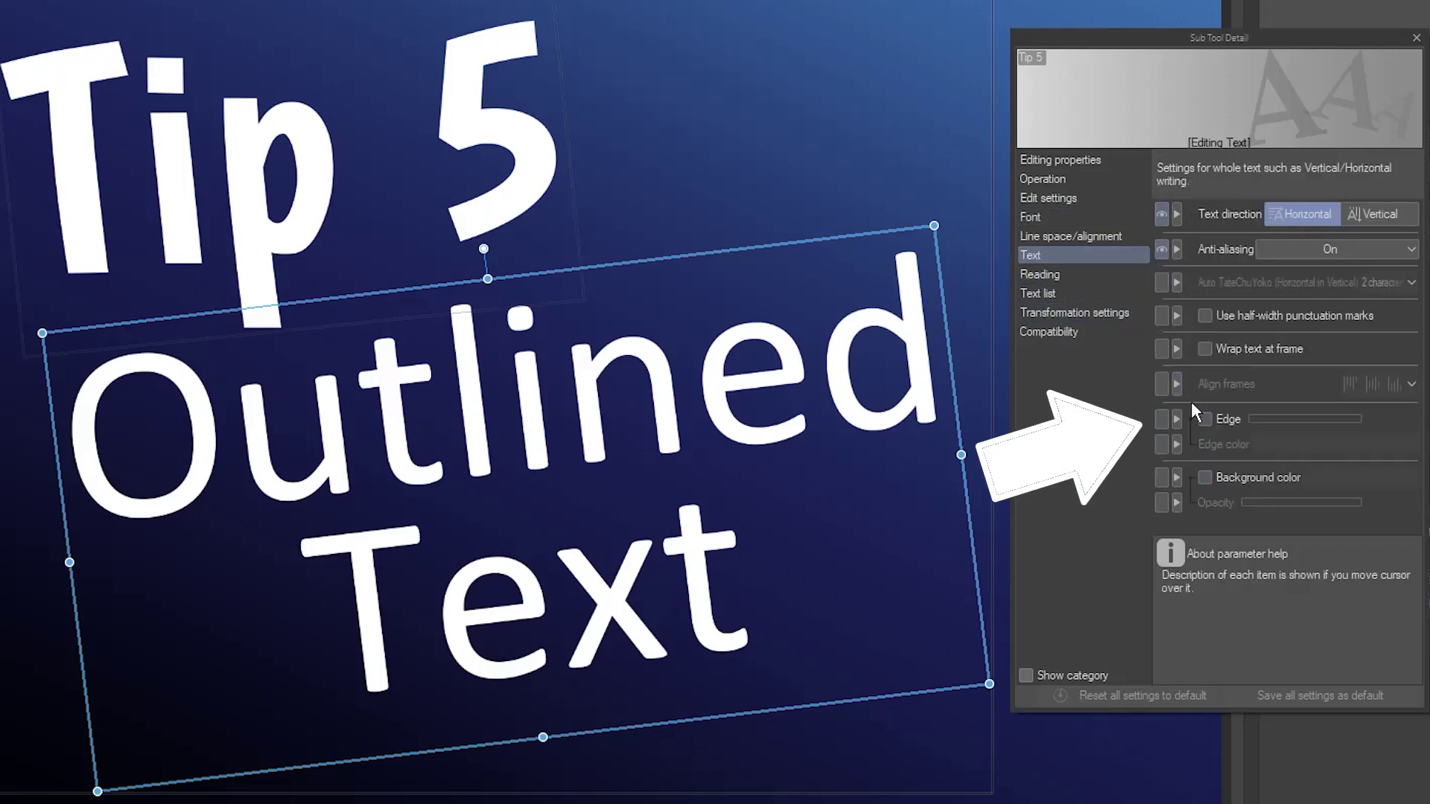
pyautogui.click(1205, 419)
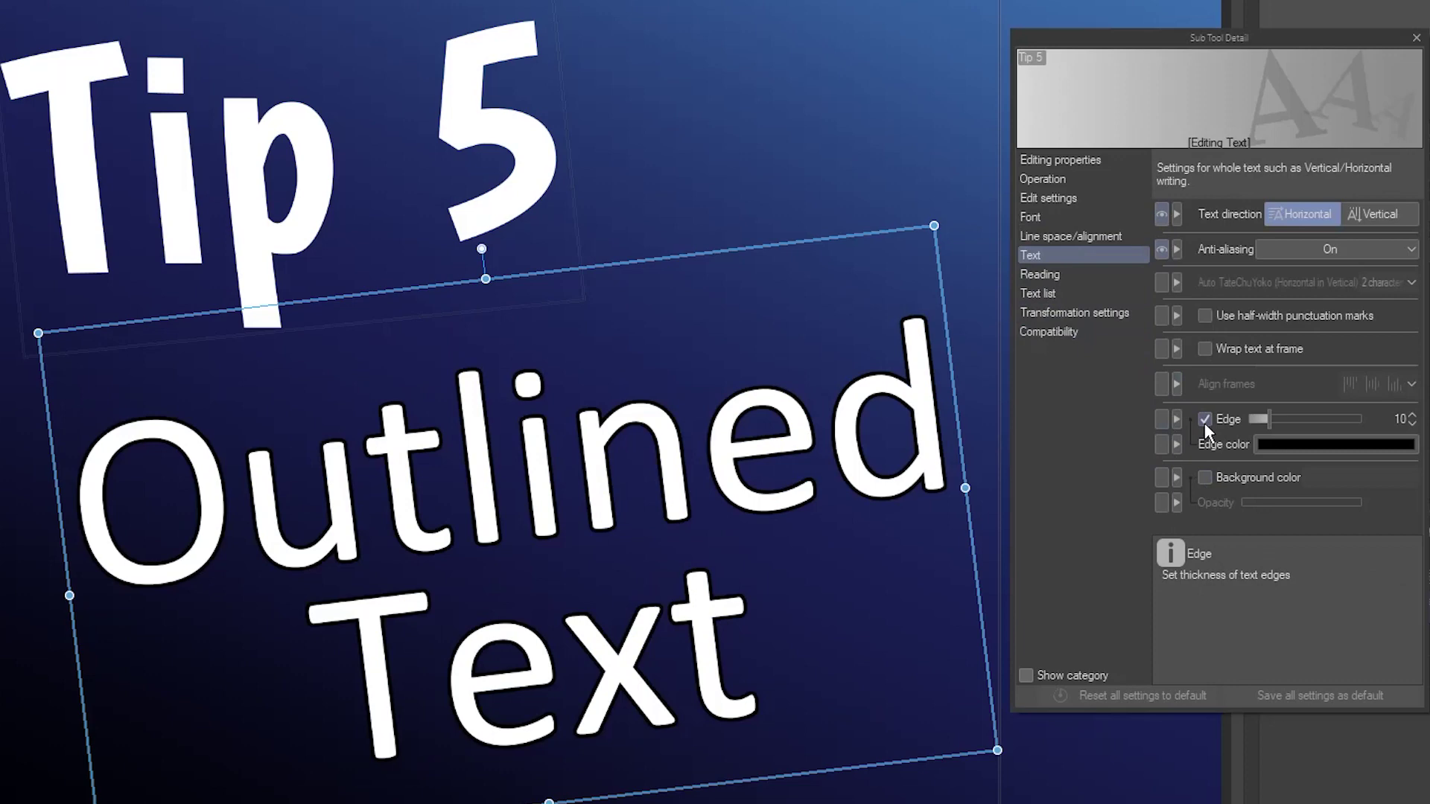
pyautogui.click(1397, 419)
pyautogui.write('30')
pyautogui.press('Return')
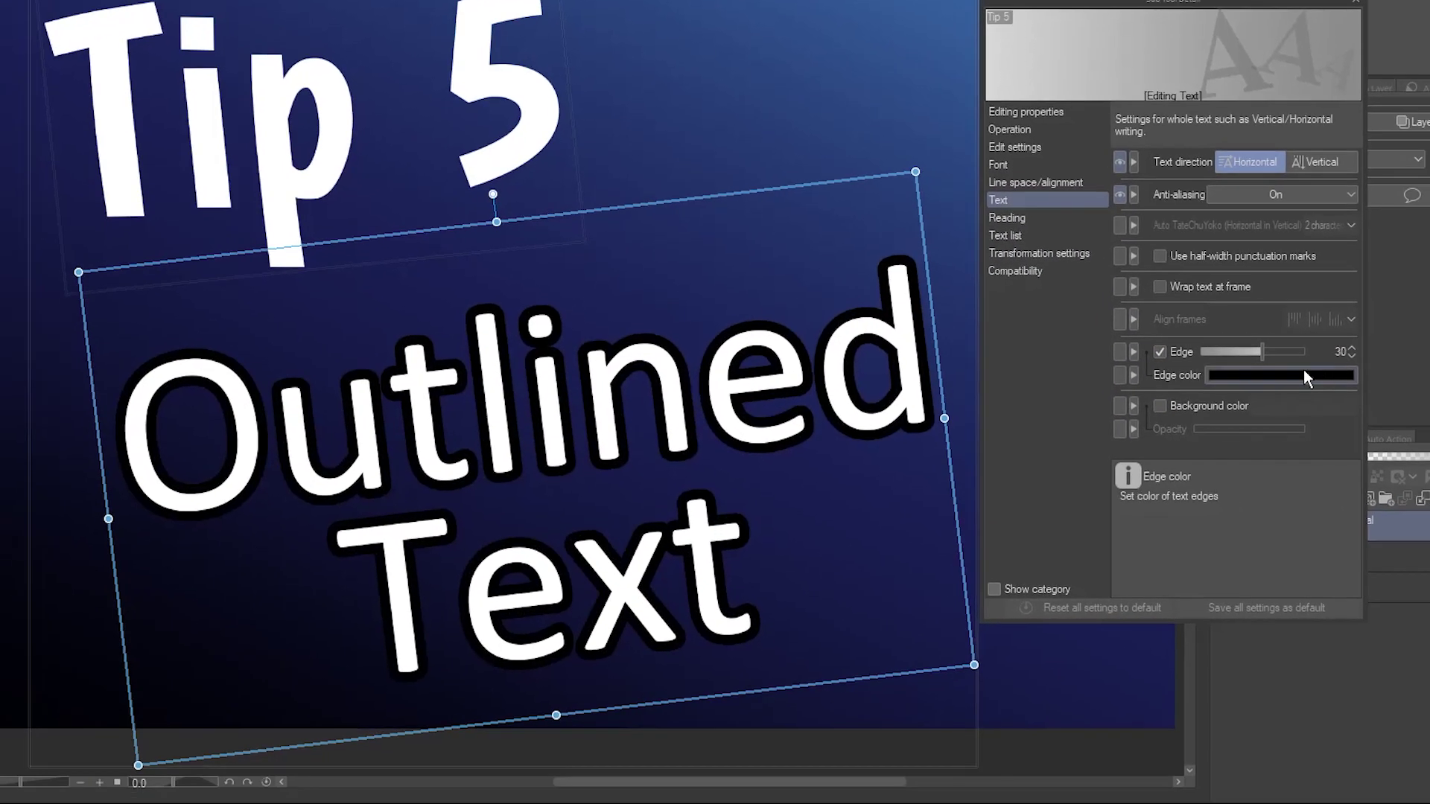
pyautogui.click(1281, 377)
pyautogui.click(249, 537)
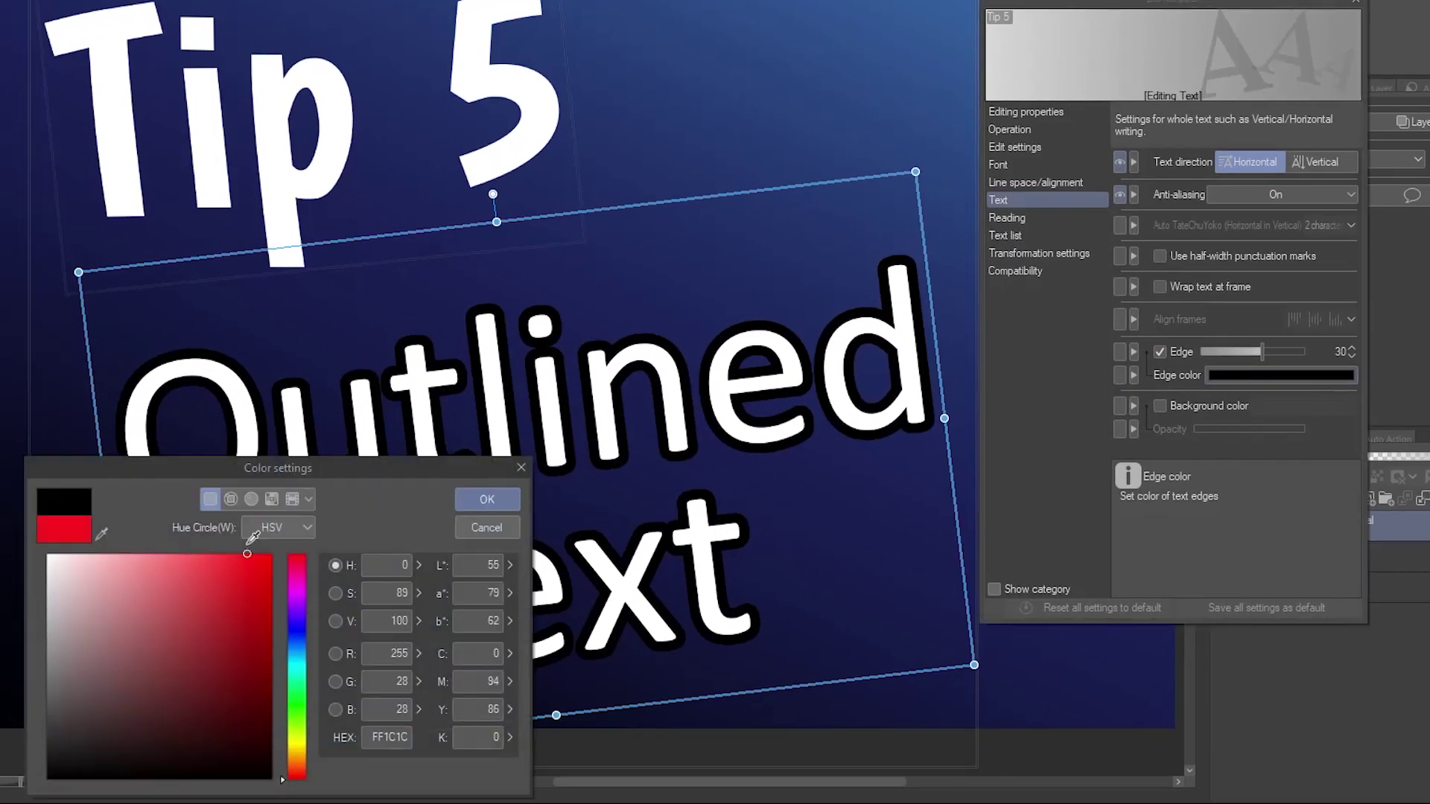
pyautogui.click(480, 502)
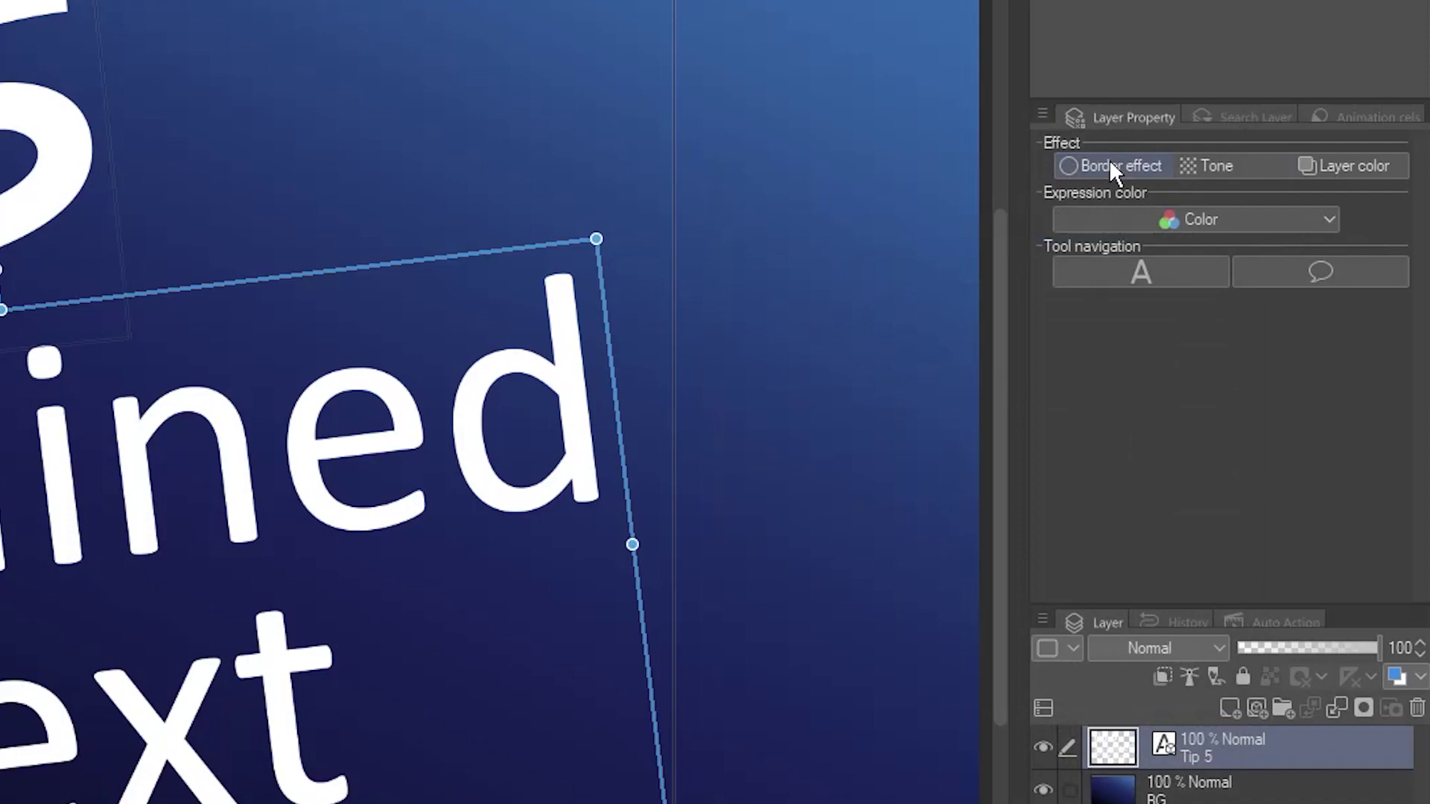
# Apply a red Border effect with edge thickness 30 to the Tip 5 text layer
pyautogui.click(1109, 164)
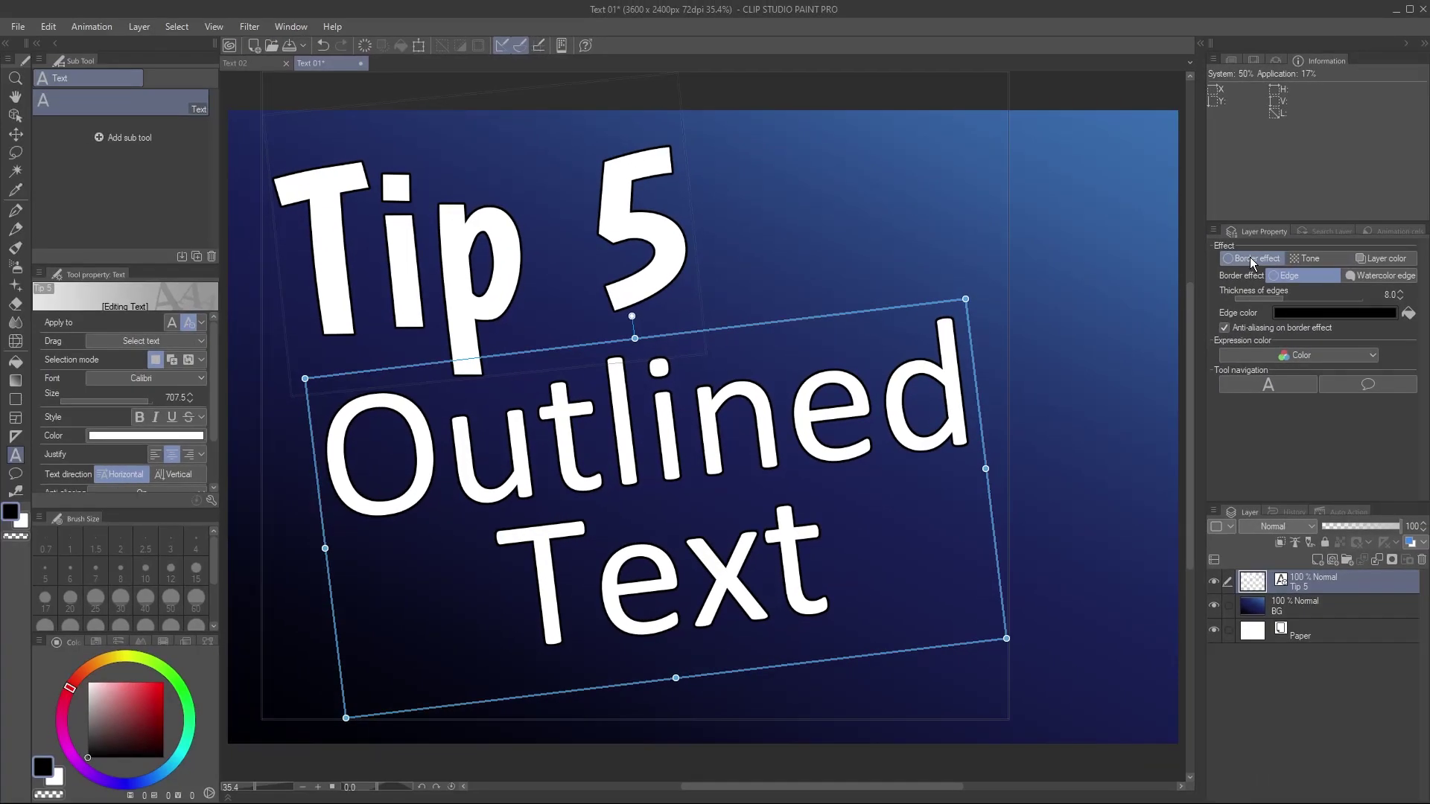
pyautogui.click(1386, 294)
pyautogui.write('30')
pyautogui.press('Return')
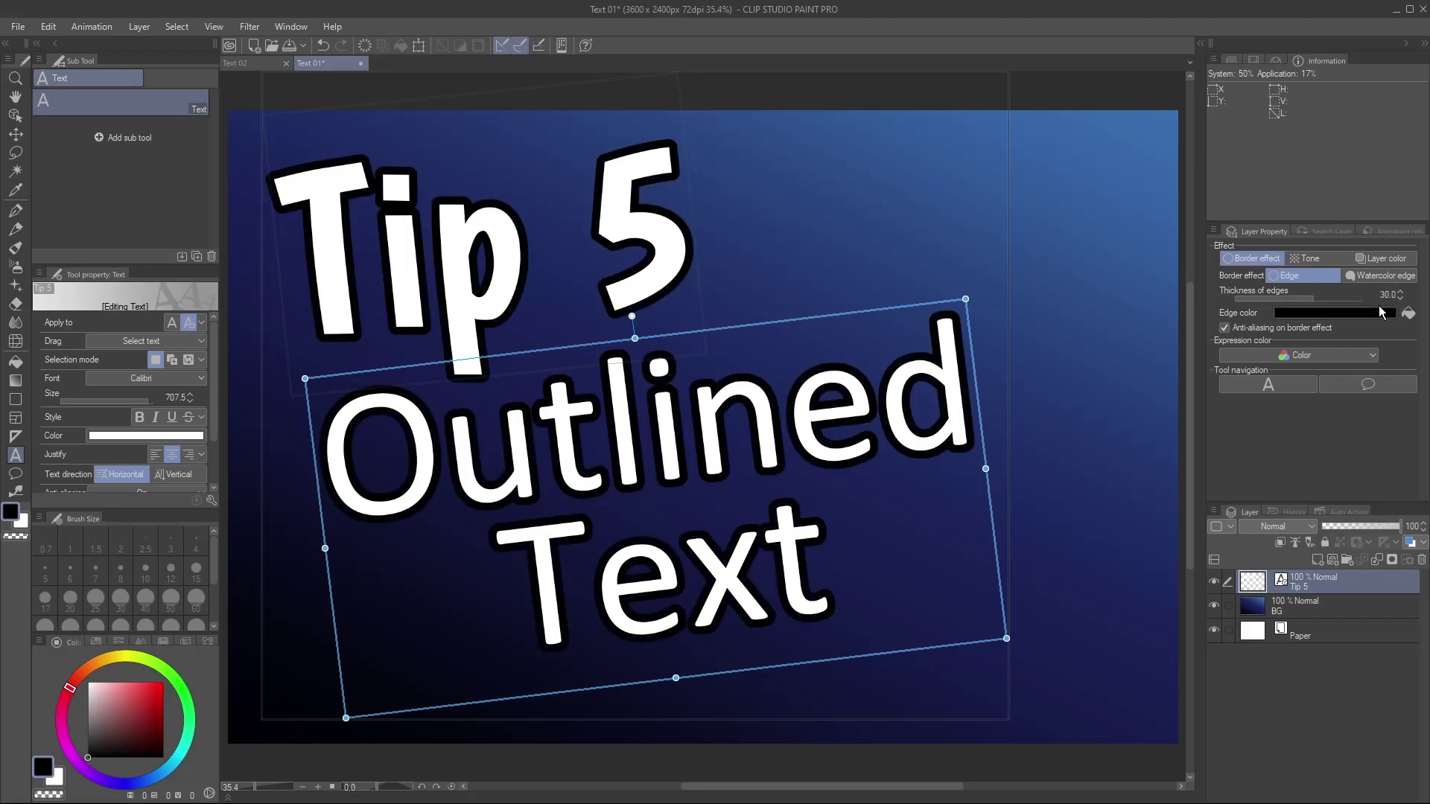
pyautogui.click(1333, 313)
pyautogui.click(423, 604)
pyautogui.click(628, 560)
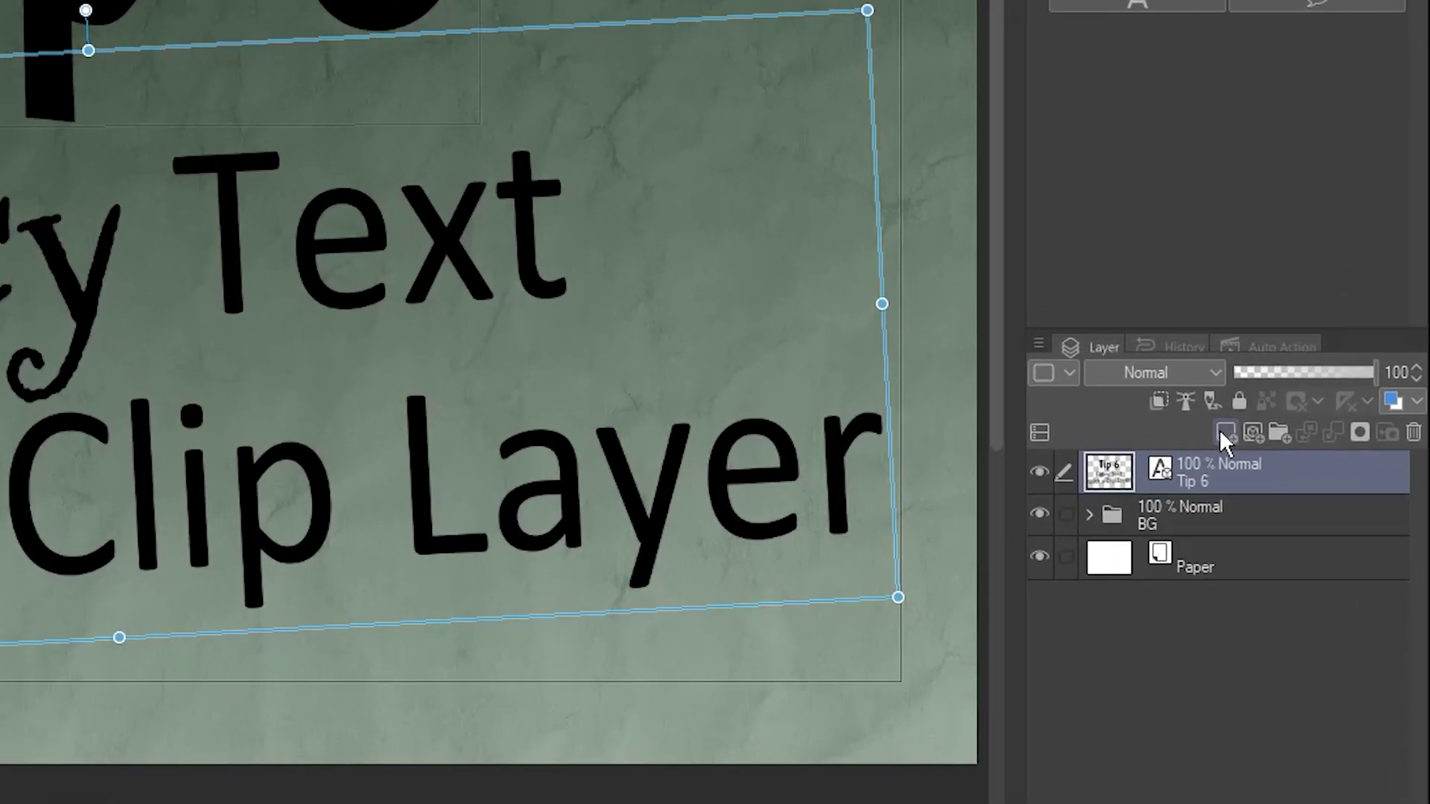
# Add Layer 1 above the Tip 6 text layer and clip it to that layer
pyautogui.click(1225, 433)
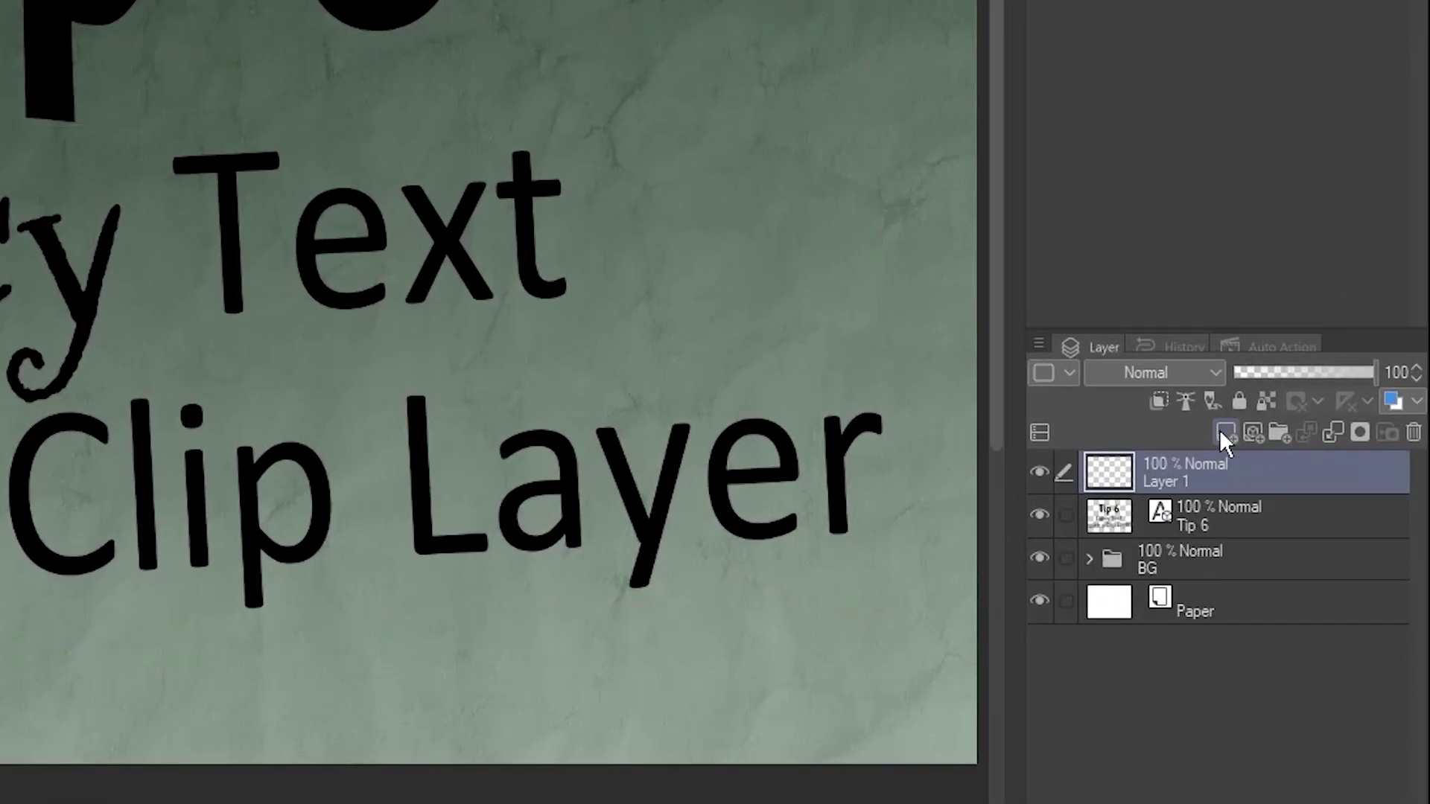
pyautogui.click(1162, 401)
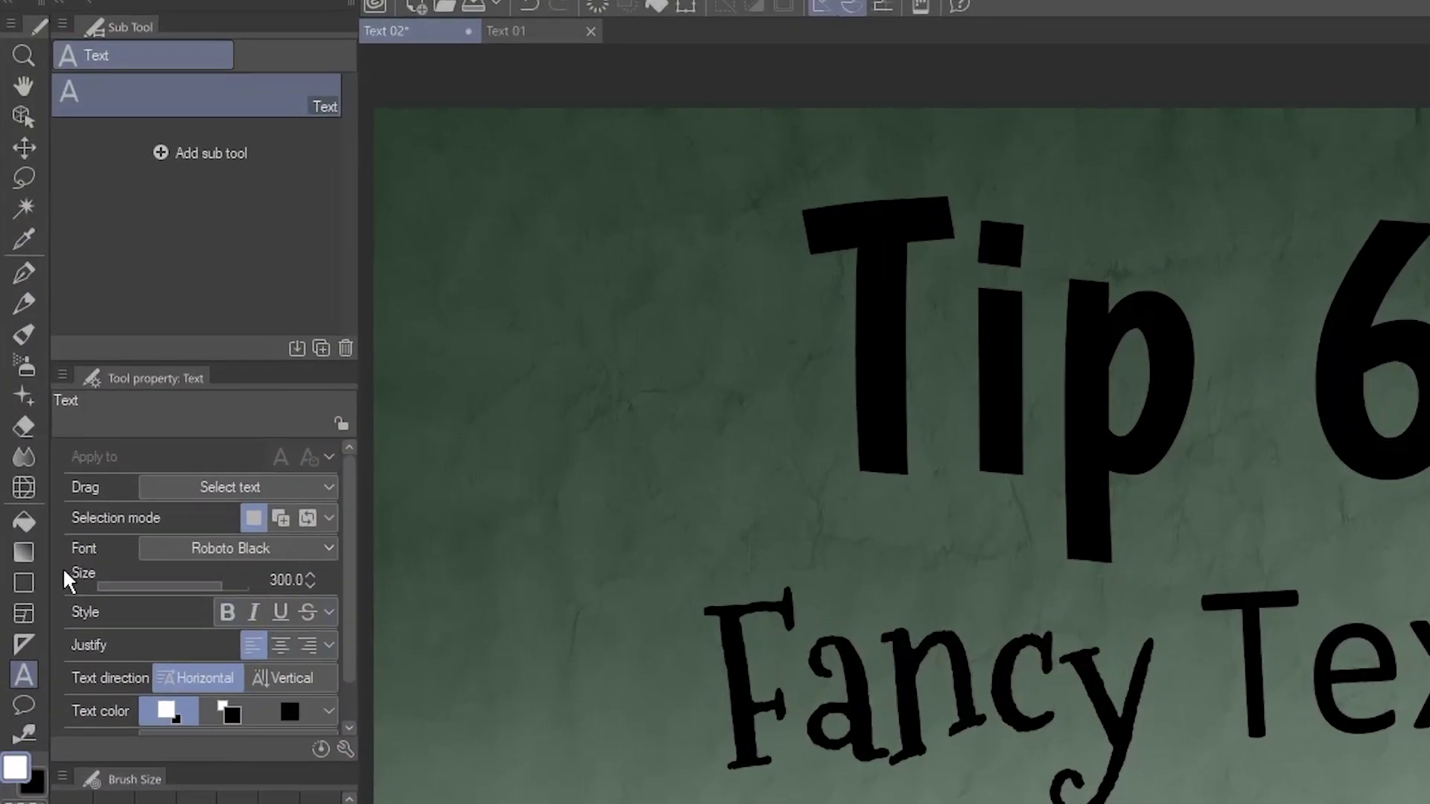
# Lay a Sunset gradient across the Tip 6 text and spray white droplets over it
pyautogui.click(15, 379)
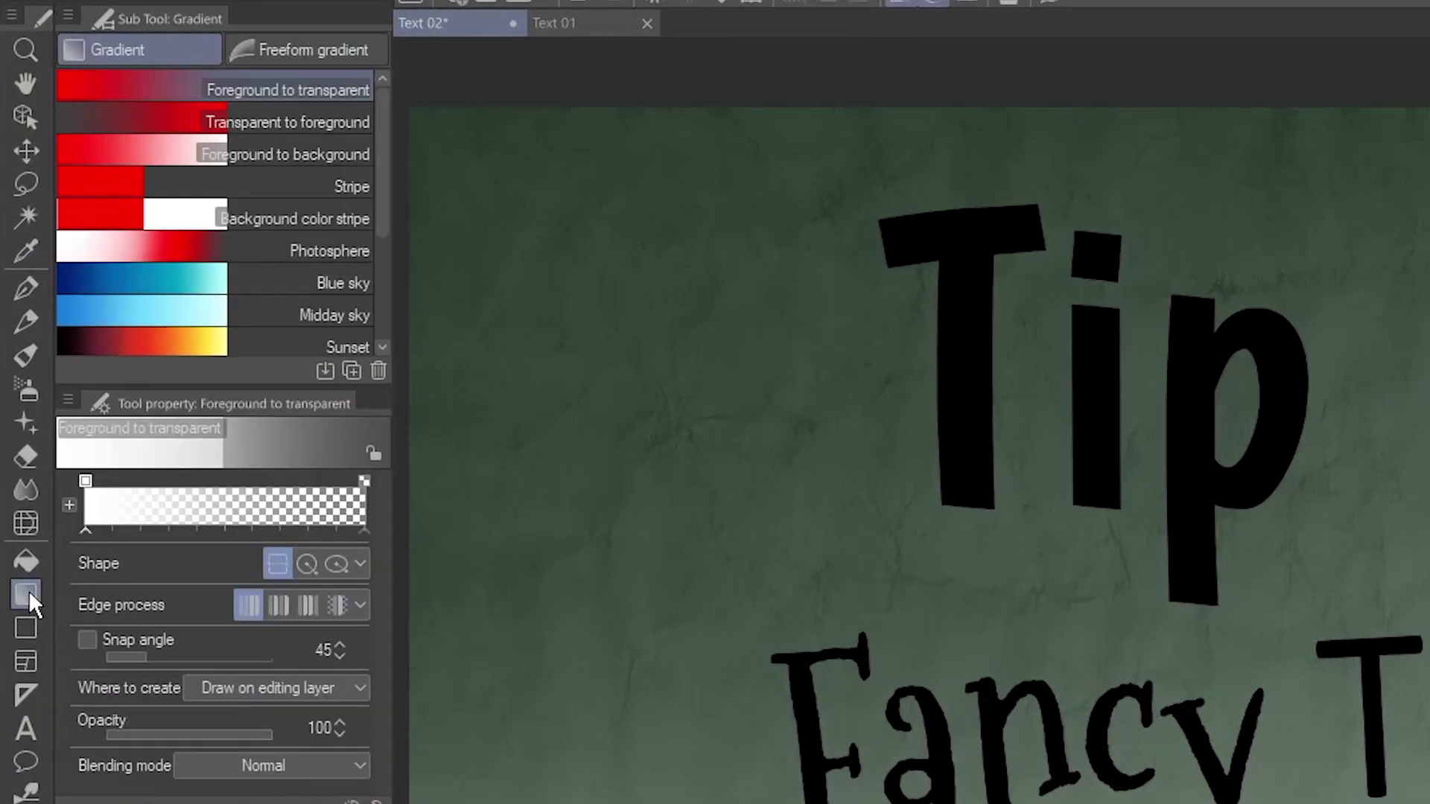
pyautogui.click(184, 341)
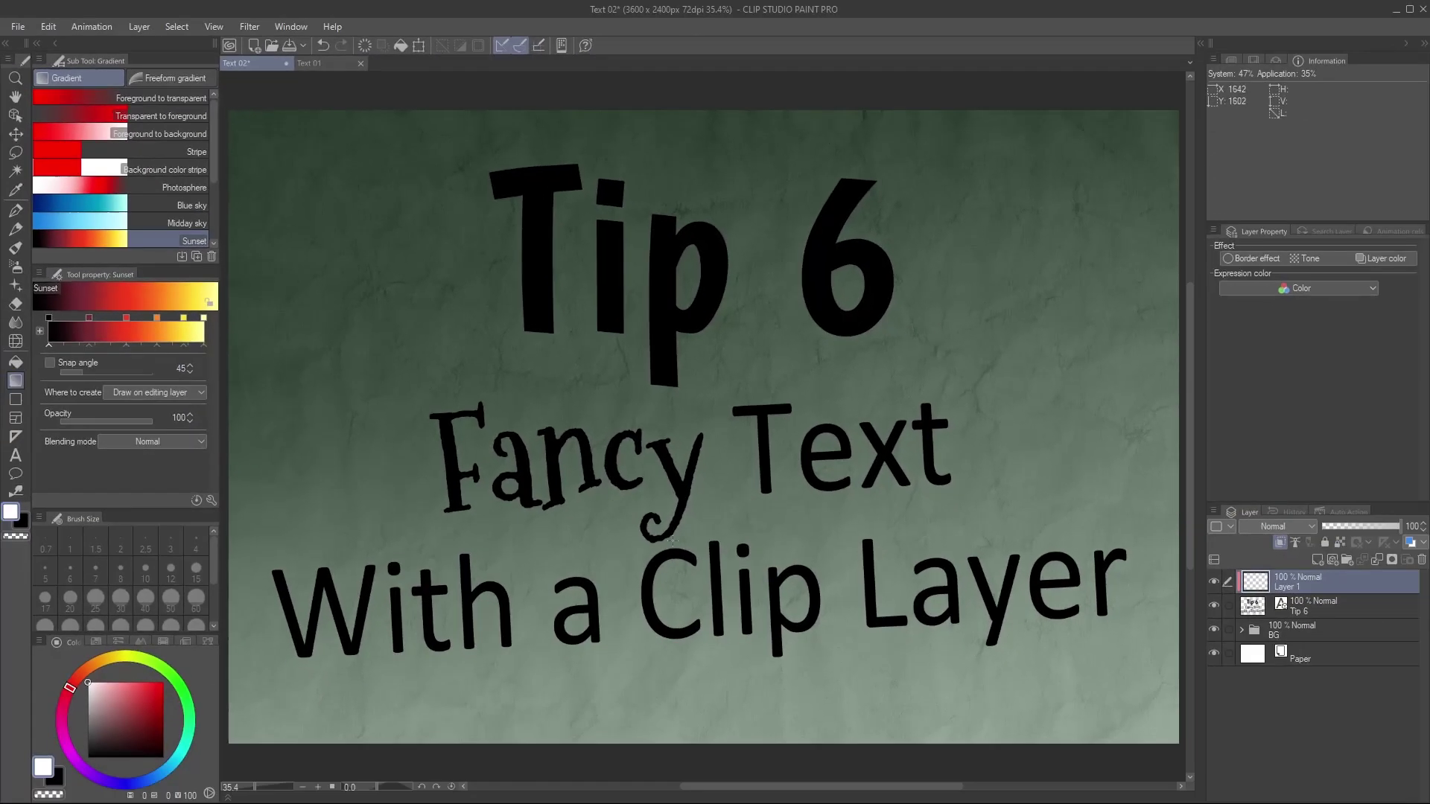
pyautogui.moveTo(854, 699); pyautogui.dragTo(494, 136)
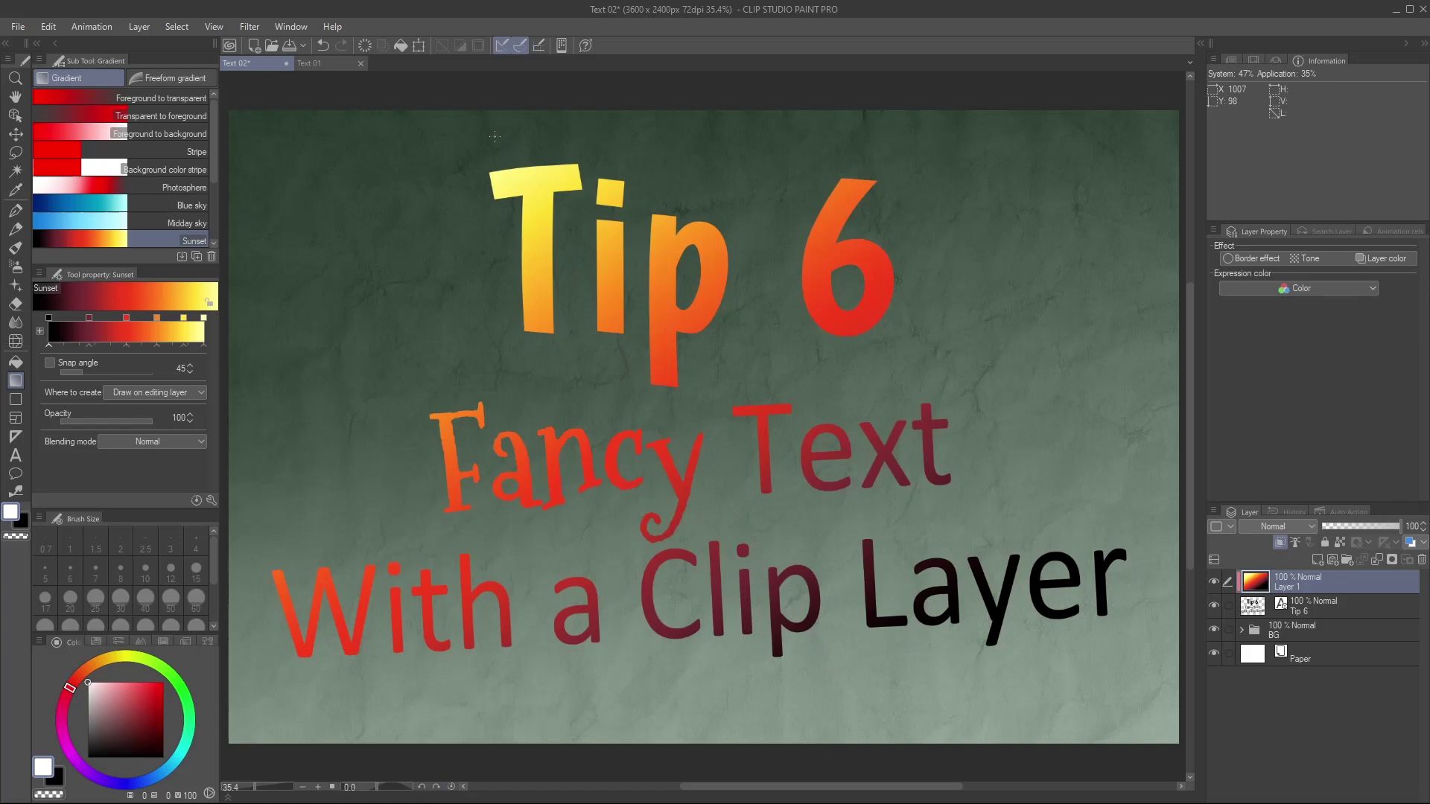
pyautogui.click(15, 266)
pyautogui.moveTo(371, 275)
pyautogui.mouseDown()
pyautogui.moveTo(883, 451)
pyautogui.moveTo(729, 604)
pyautogui.moveTo(702, 191)
pyautogui.moveTo(575, 191)
pyautogui.moveTo(891, 427)
pyautogui.mouseUp()
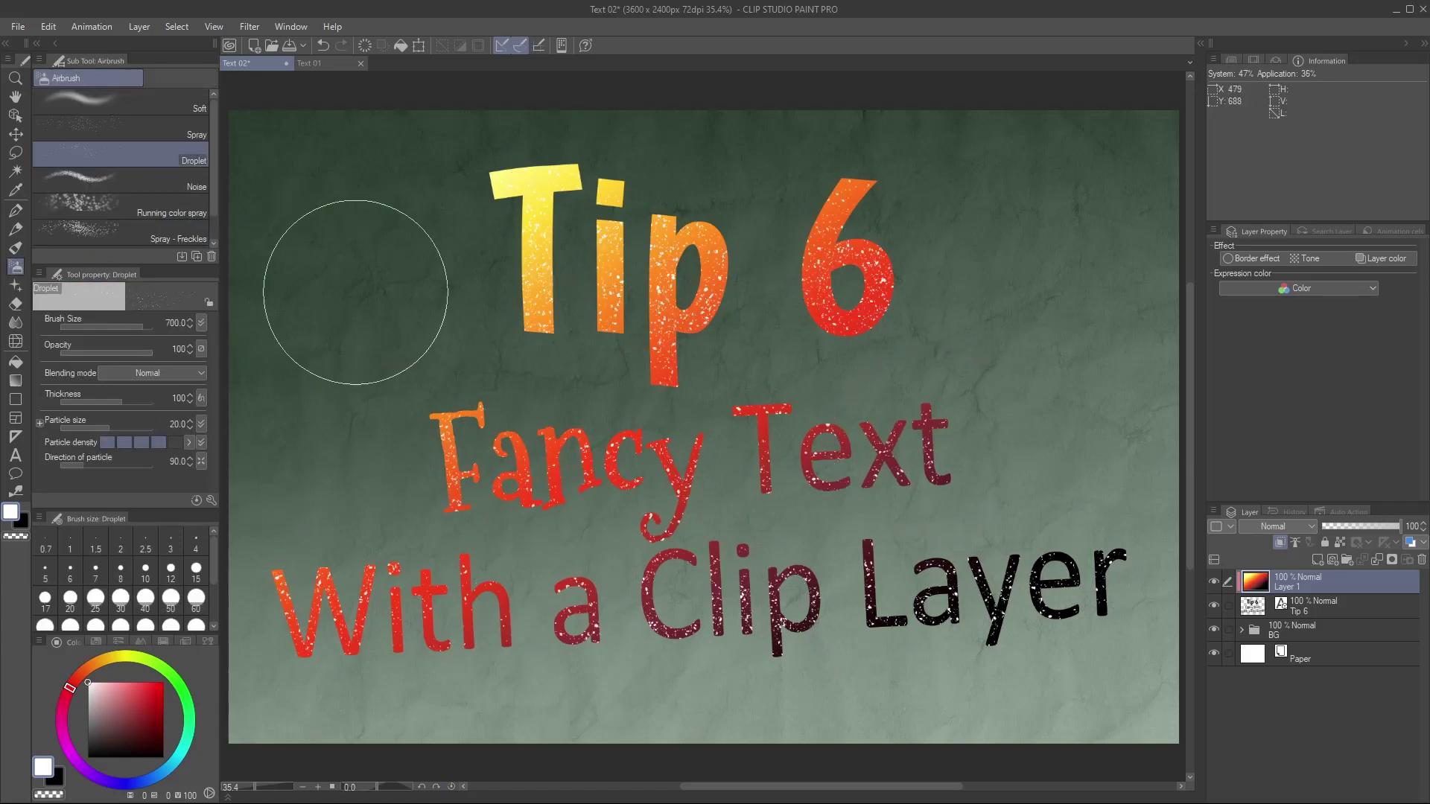
# Retype the Tip 6 subtitle as 'Your text is still / editable!' and move it down-right
pyautogui.click(15, 455)
pyautogui.click(492, 480)
pyautogui.hotkey('ctrl', 'a')
pyautogui.write('Your t')
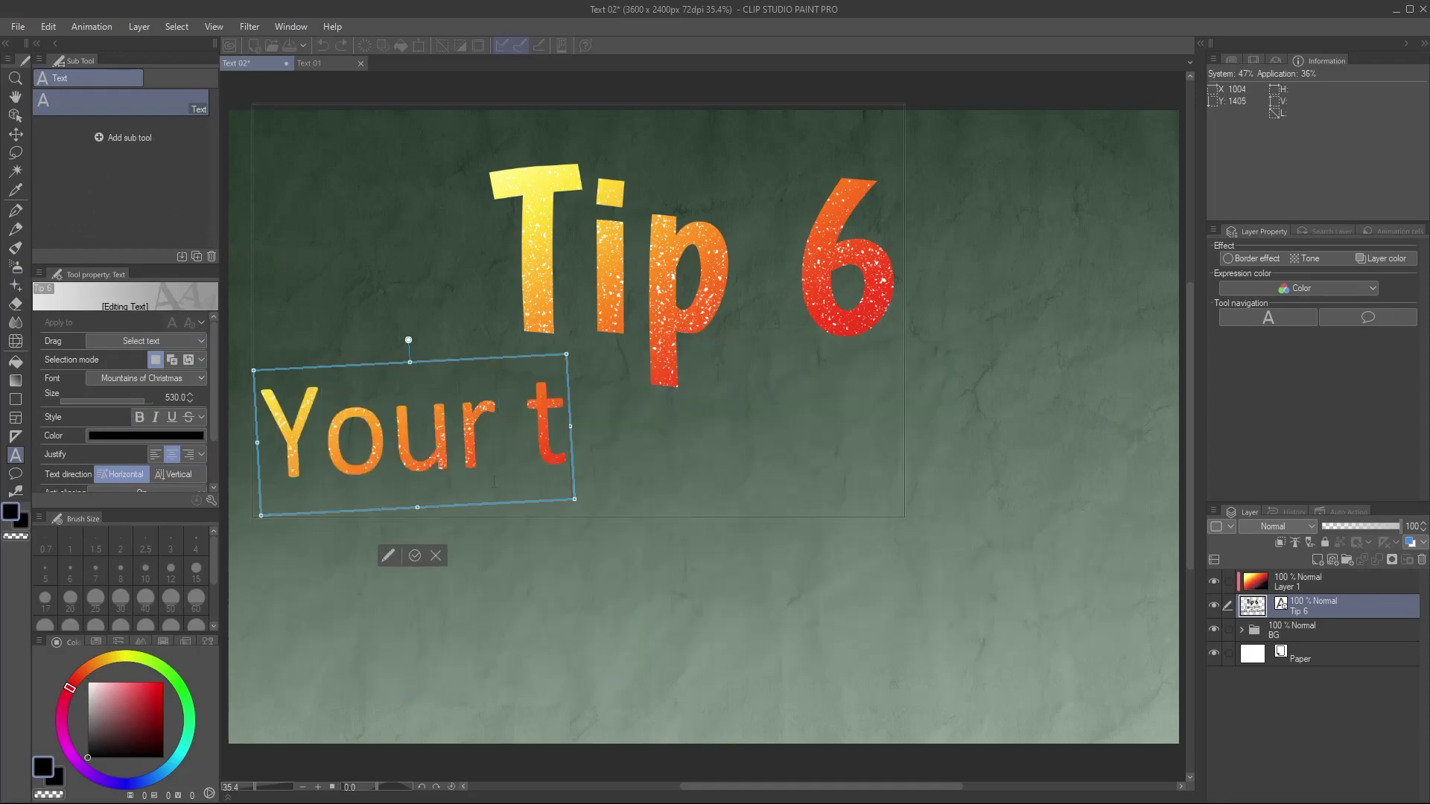
pyautogui.write('ext is still')
pyautogui.press('Return')
pyautogui.write('editable!')
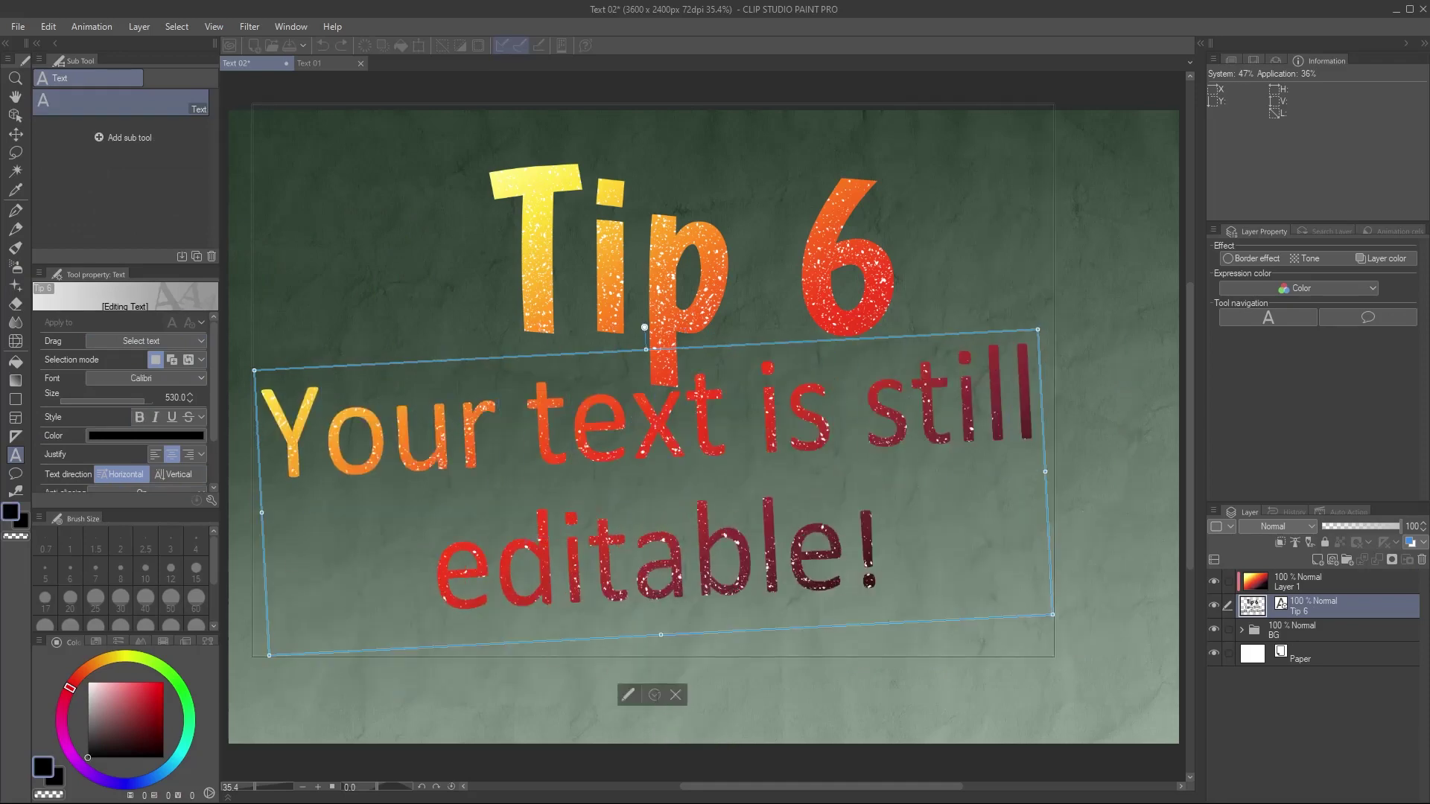
pyautogui.moveTo(633, 642); pyautogui.dragTo(679, 668)
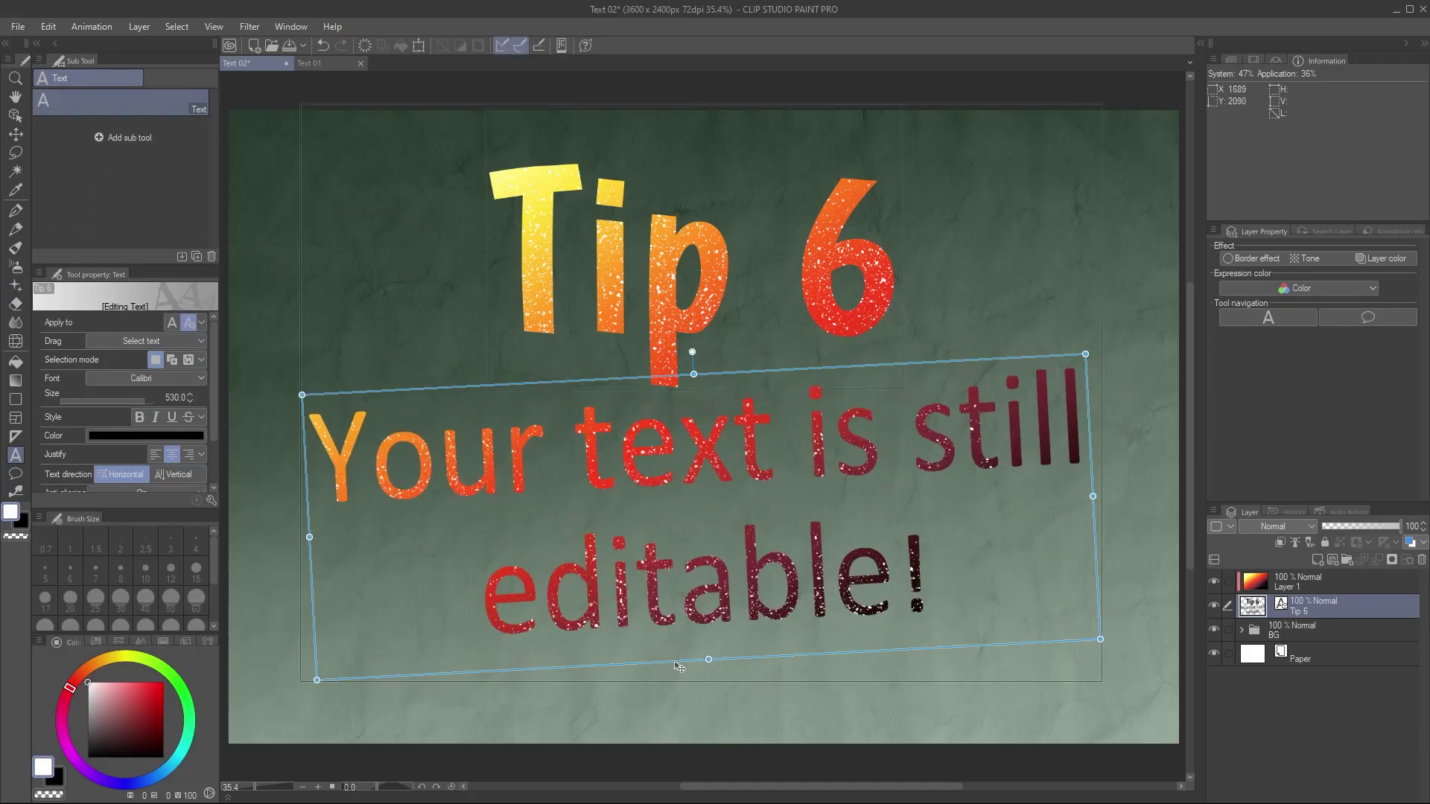
# Duplicate the Tip 6 text layer and nudge the lower copy right and down as a shadow
pyautogui.moveTo(1323, 607); pyautogui.dragTo(1319, 567)
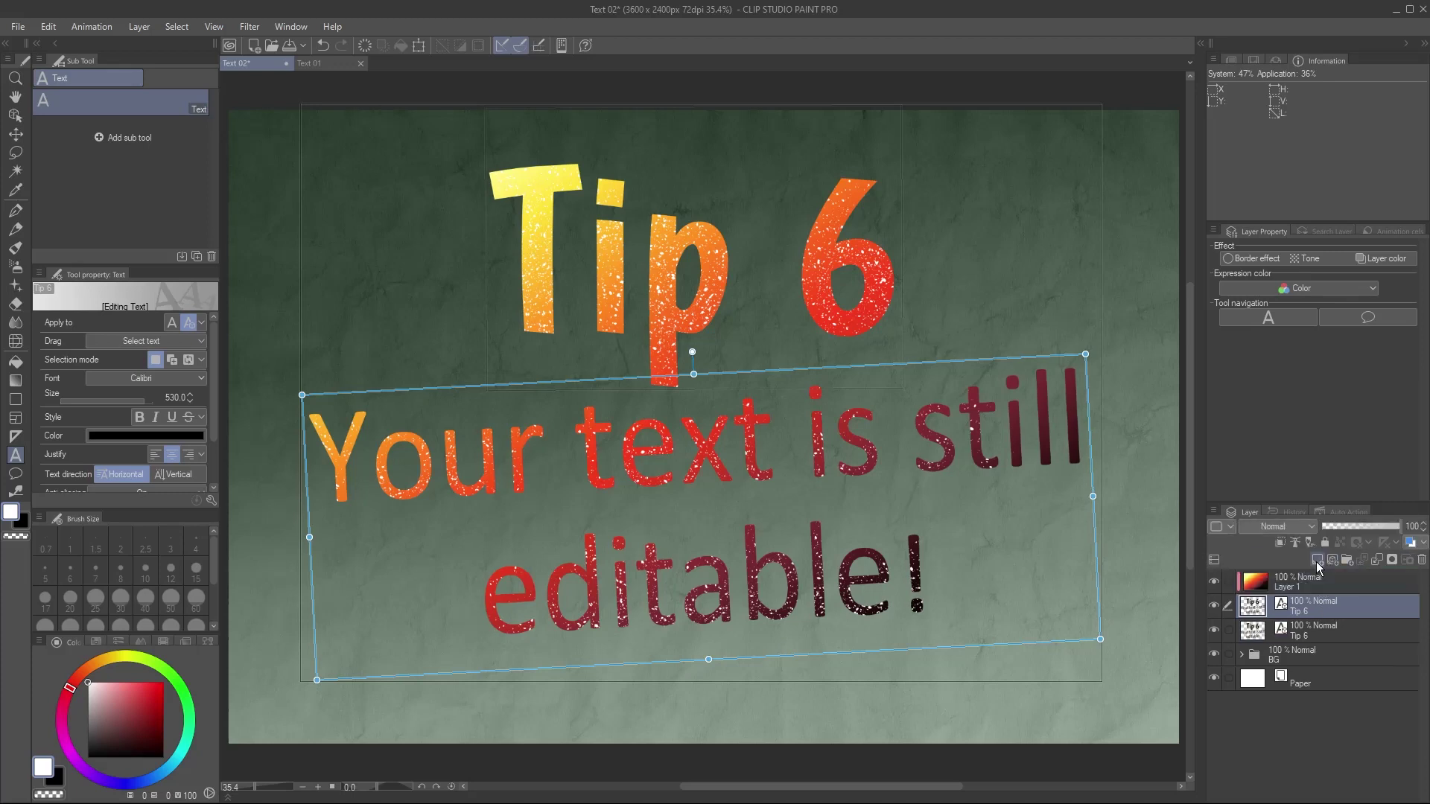
pyautogui.click(1318, 634)
pyautogui.press('k')
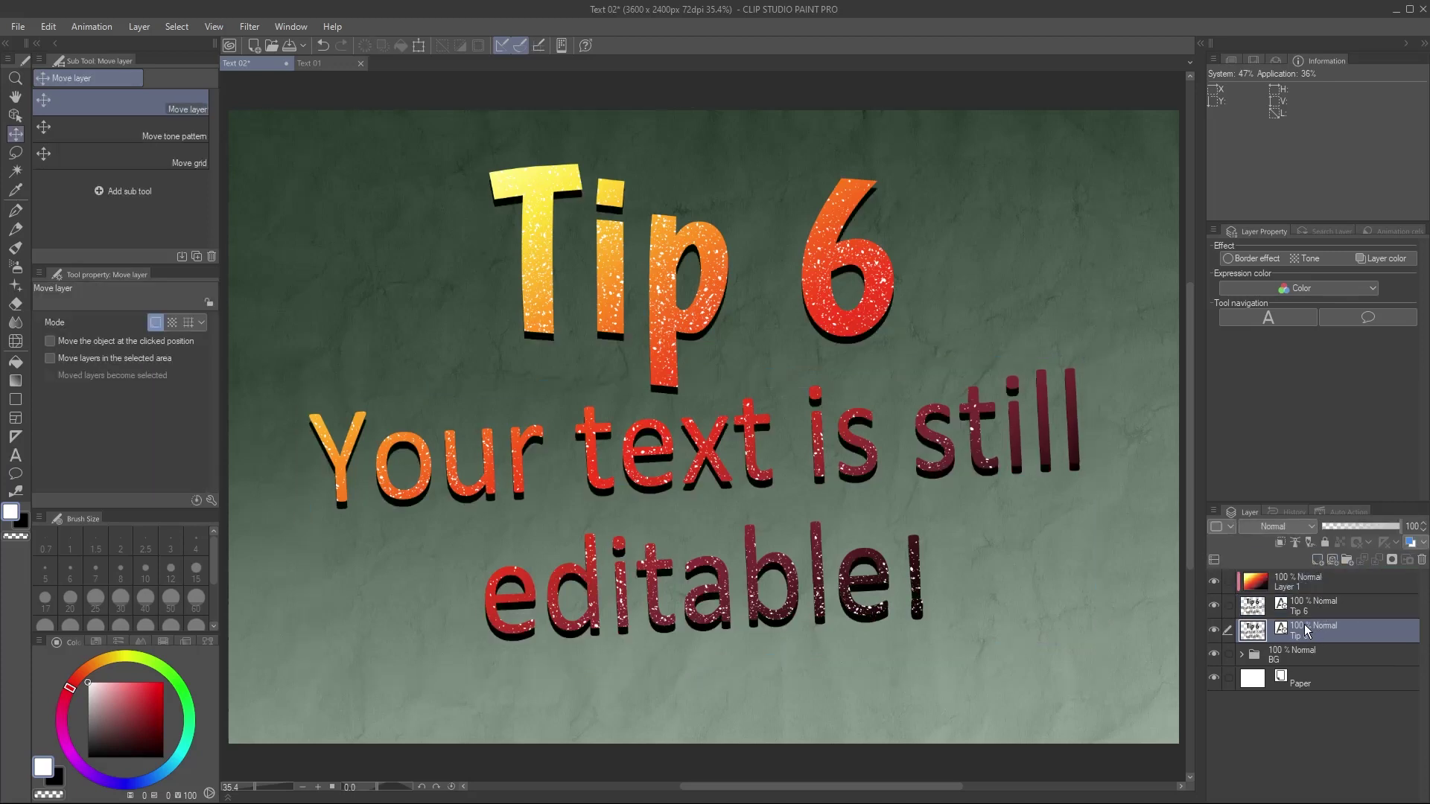
pyautogui.press('Right')
pyautogui.press('Right')
pyautogui.press('Right')
pyautogui.press('Right')
pyautogui.press('Down')
pyautogui.press('Down')
pyautogui.press('Down')
pyautogui.press('Down')
pyautogui.click(1311, 656)
pyautogui.press('t')
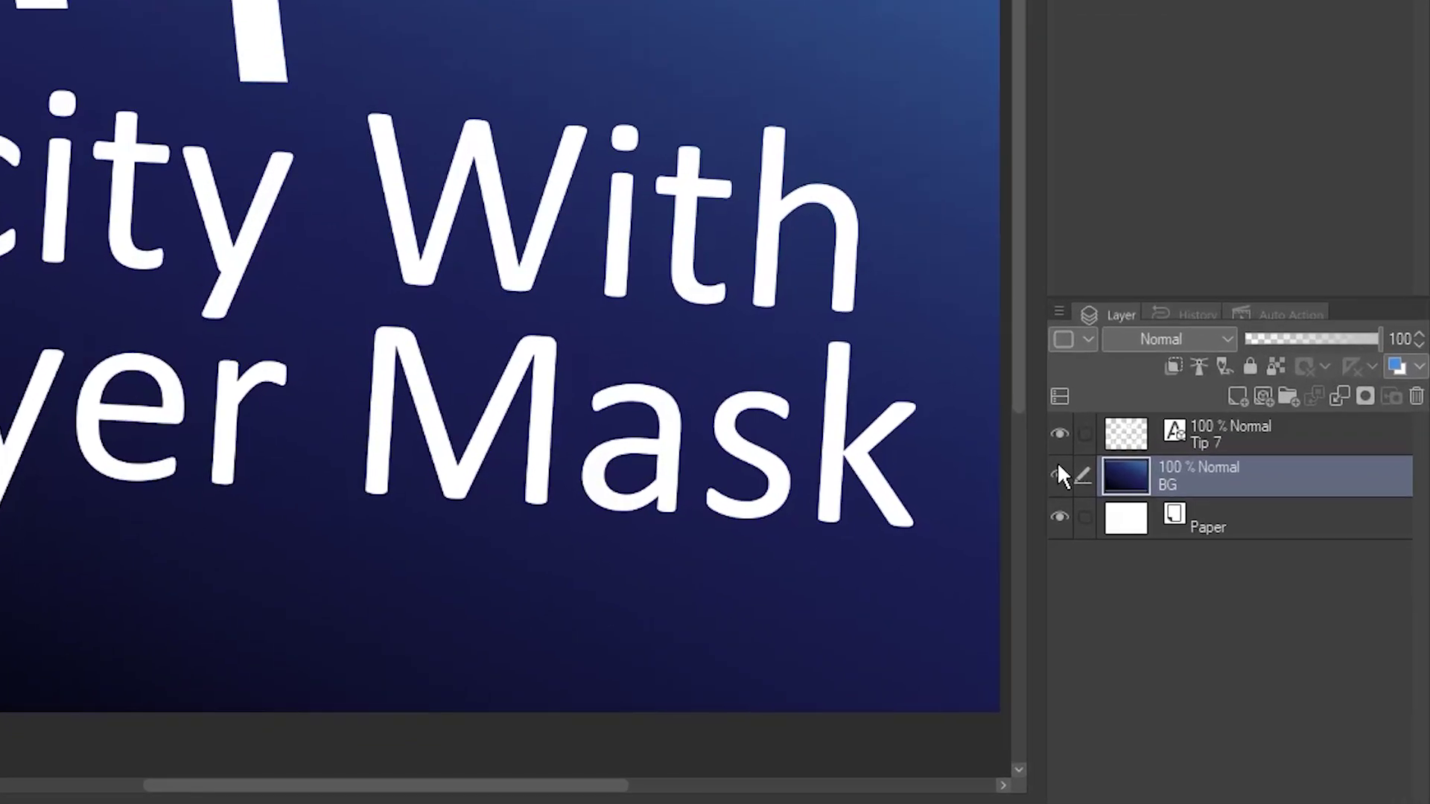
# Attach a layer mask to the Tip 7 text layer, leaving the mask as the editing target
pyautogui.click(1300, 586)
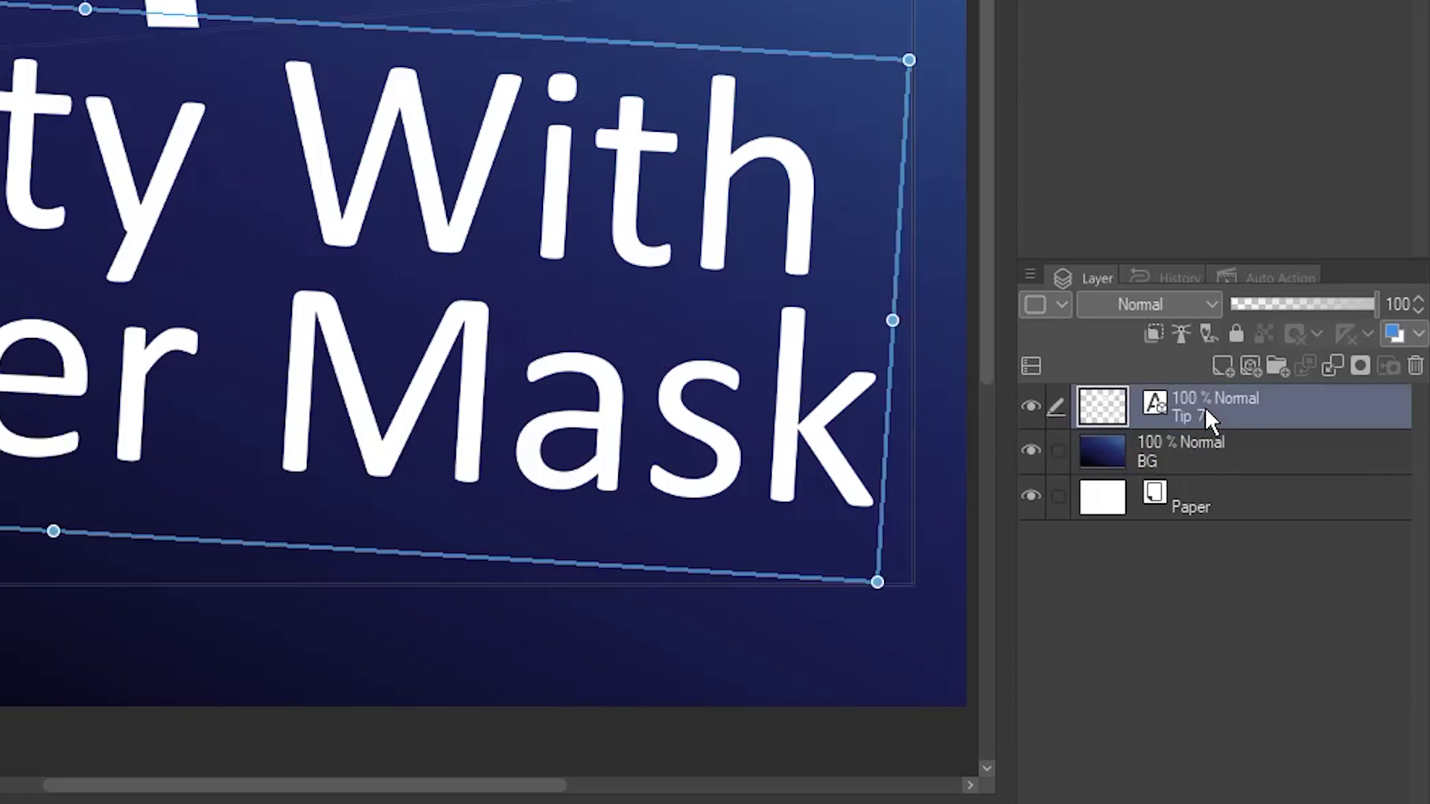
pyautogui.click(1359, 365)
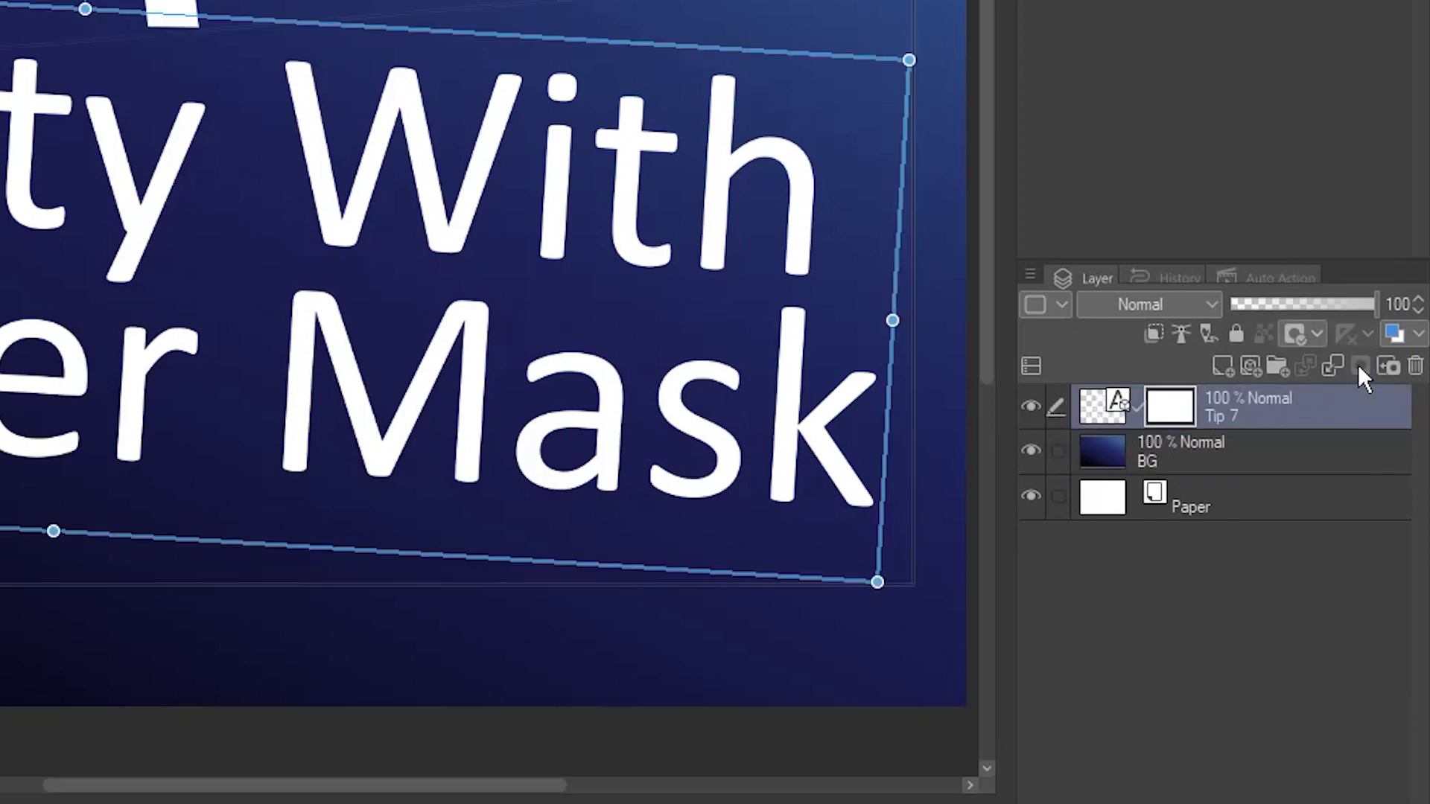
pyautogui.click(1099, 416)
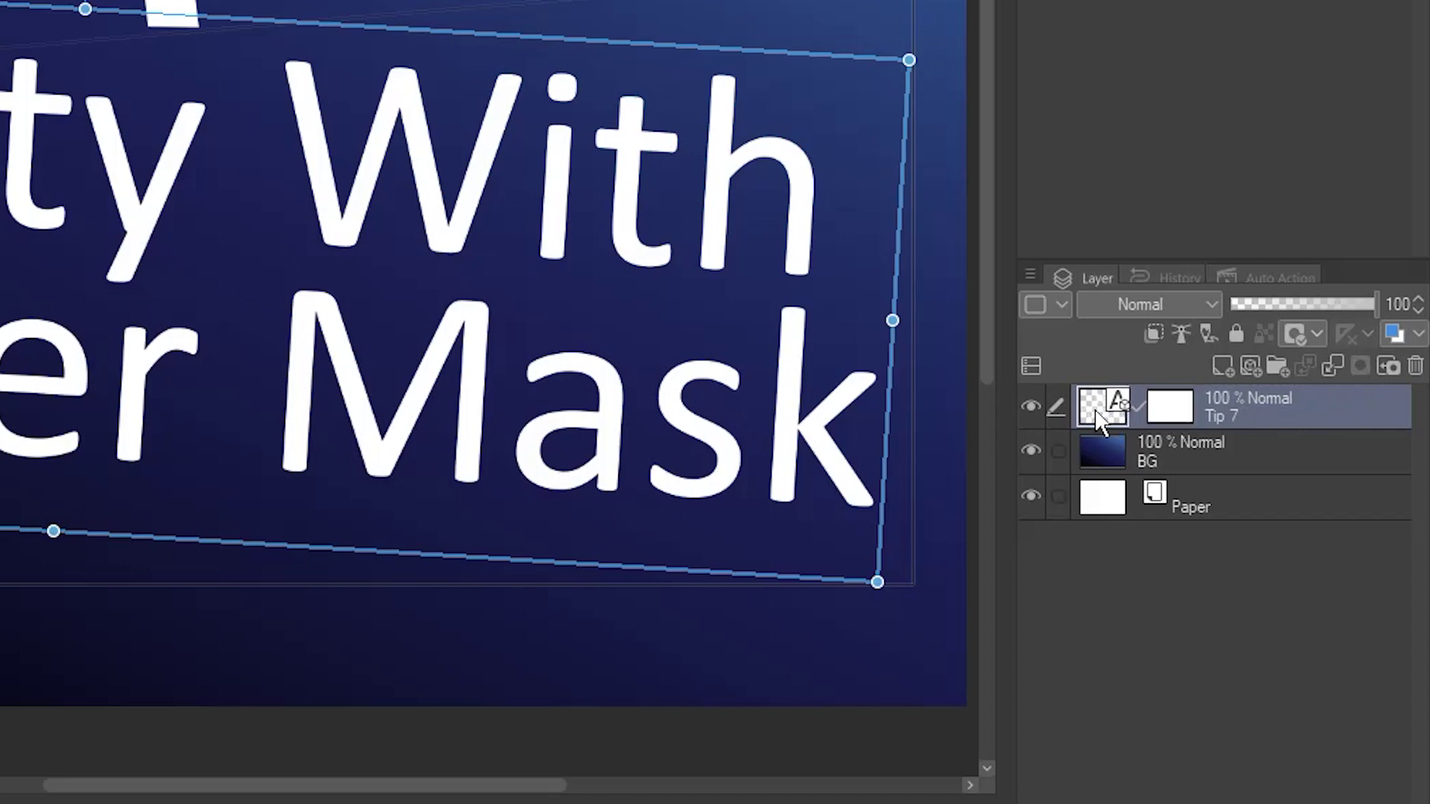
pyautogui.click(1174, 417)
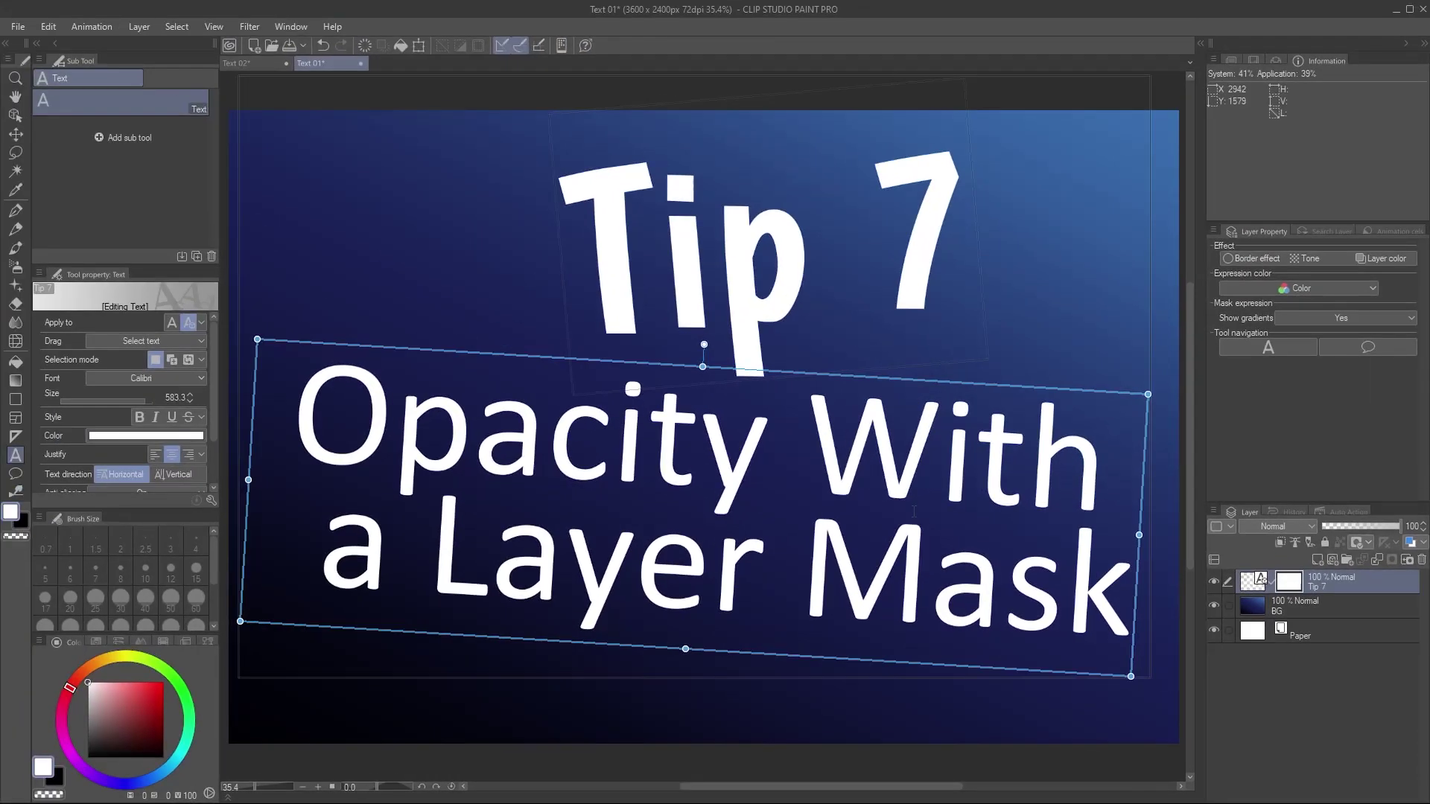
# Paint transparent watercolour splashes on the mask to punch holes across the Tip 7 title
pyautogui.click(21, 253)
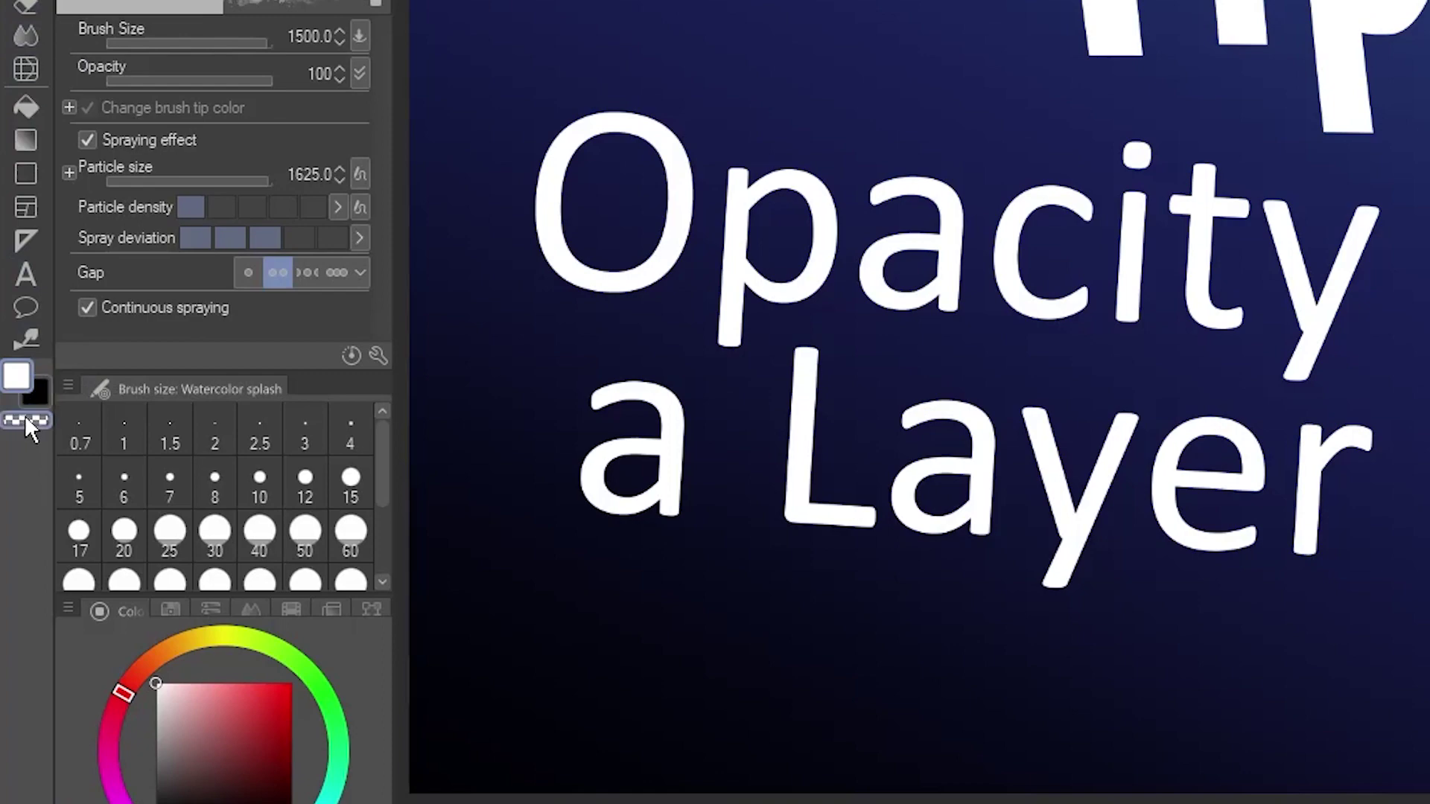
pyautogui.click(26, 420)
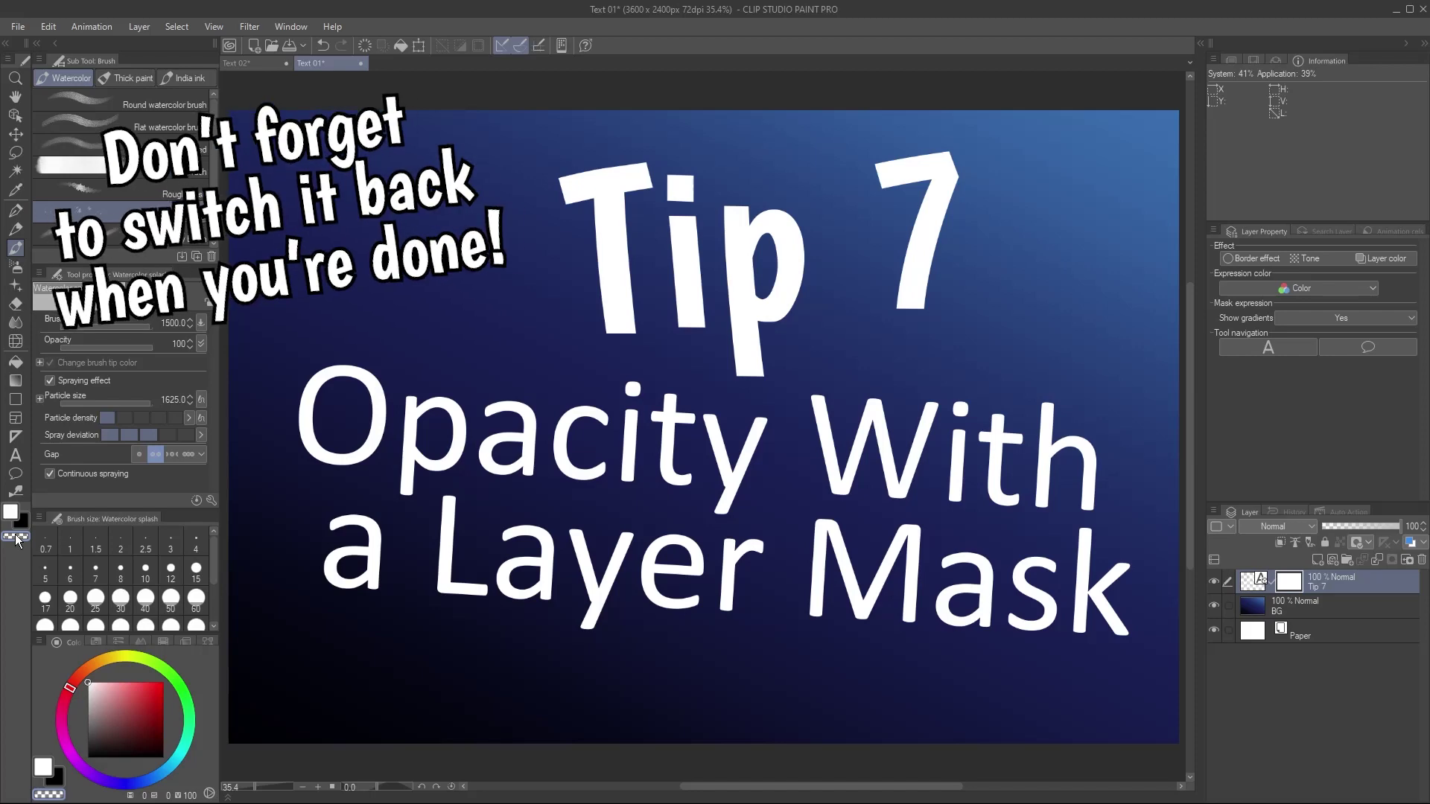
pyautogui.moveTo(431, 351)
pyautogui.mouseDown()
pyautogui.moveTo(945, 270)
pyautogui.moveTo(655, 638)
pyautogui.moveTo(926, 606)
pyautogui.moveTo(782, 191)
pyautogui.moveTo(514, 566)
pyautogui.moveTo(1054, 256)
pyautogui.moveTo(798, 431)
pyautogui.moveTo(1053, 224)
pyautogui.moveTo(1262, 202)
pyautogui.mouseUp()
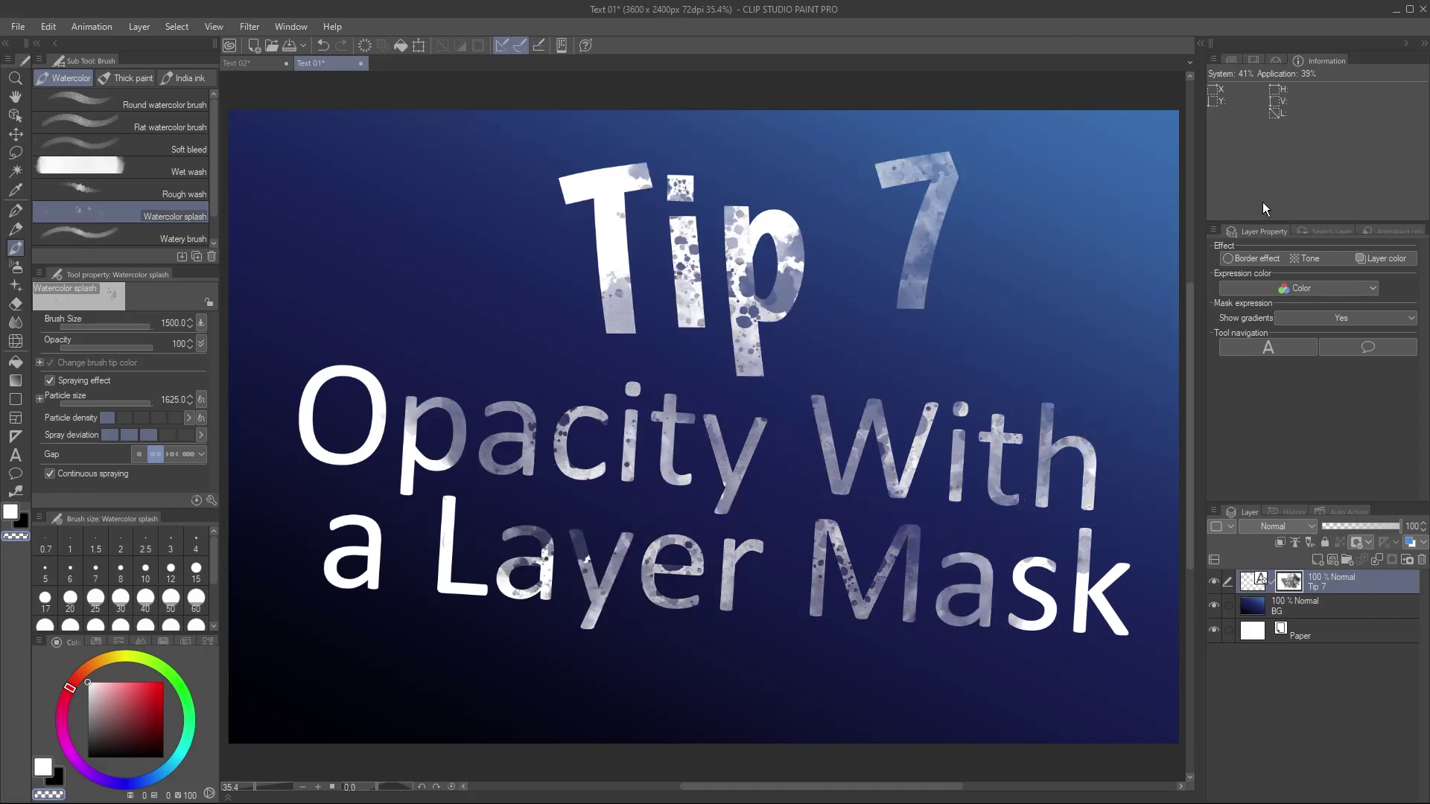
# Retype the Tip 7 subtitle as 'And yes, still / editable!' and commit it
pyautogui.press('t')
pyautogui.click(474, 435)
pyautogui.hotkey('ctrl', 'a')
pyautogui.write('And')
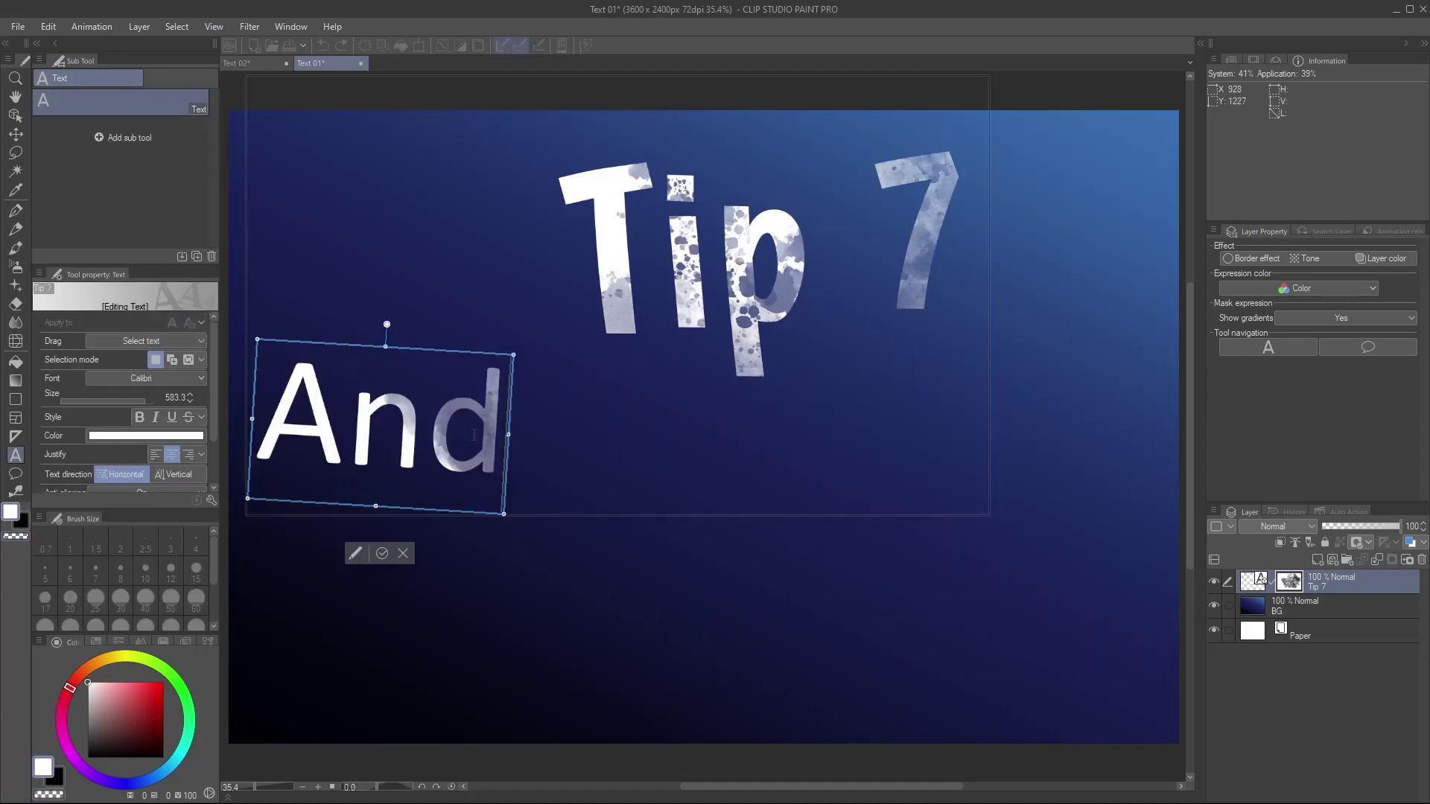
pyautogui.write(' yes, still')
pyautogui.press('Return')
pyautogui.write('editable!')
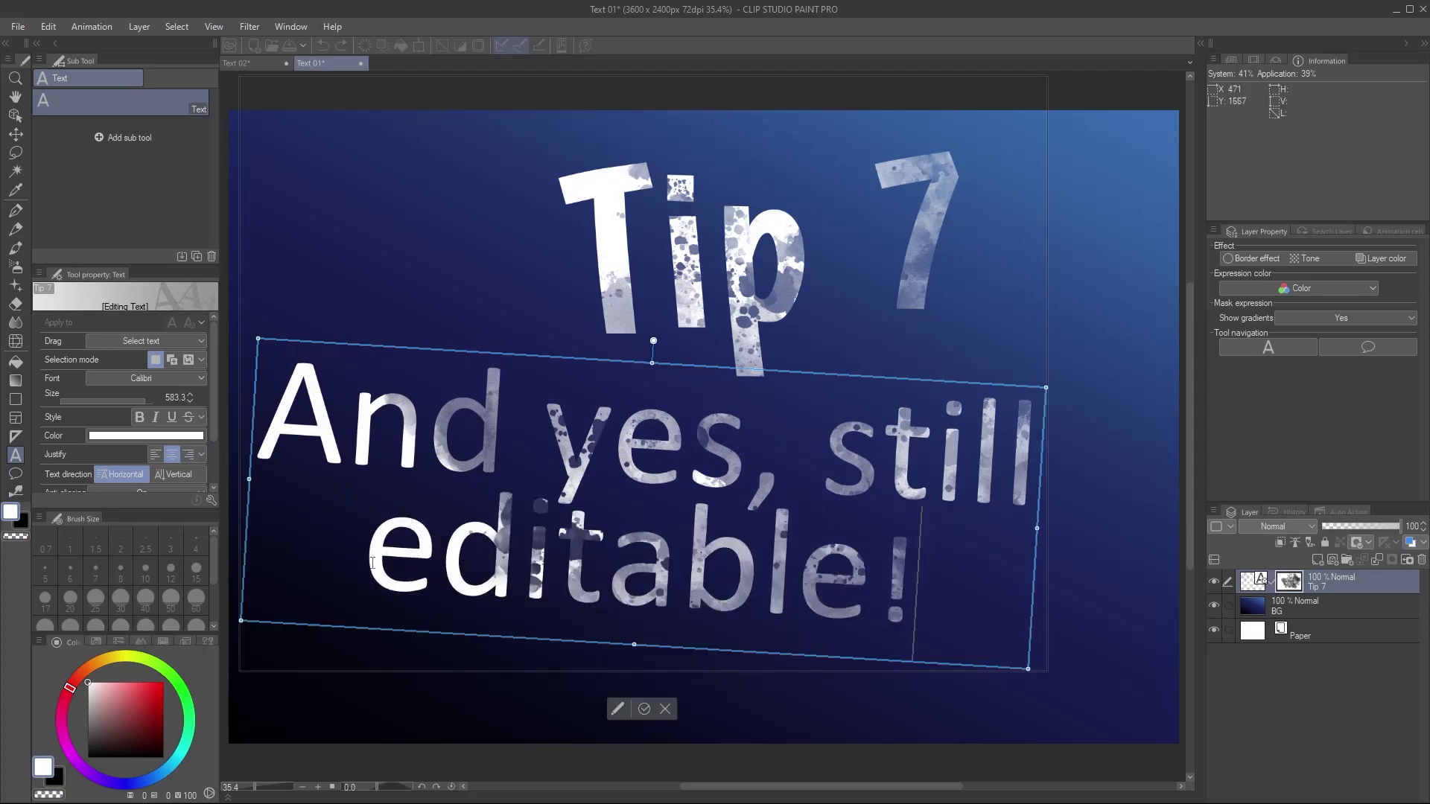
pyautogui.click(644, 709)
pyautogui.click(1356, 613)
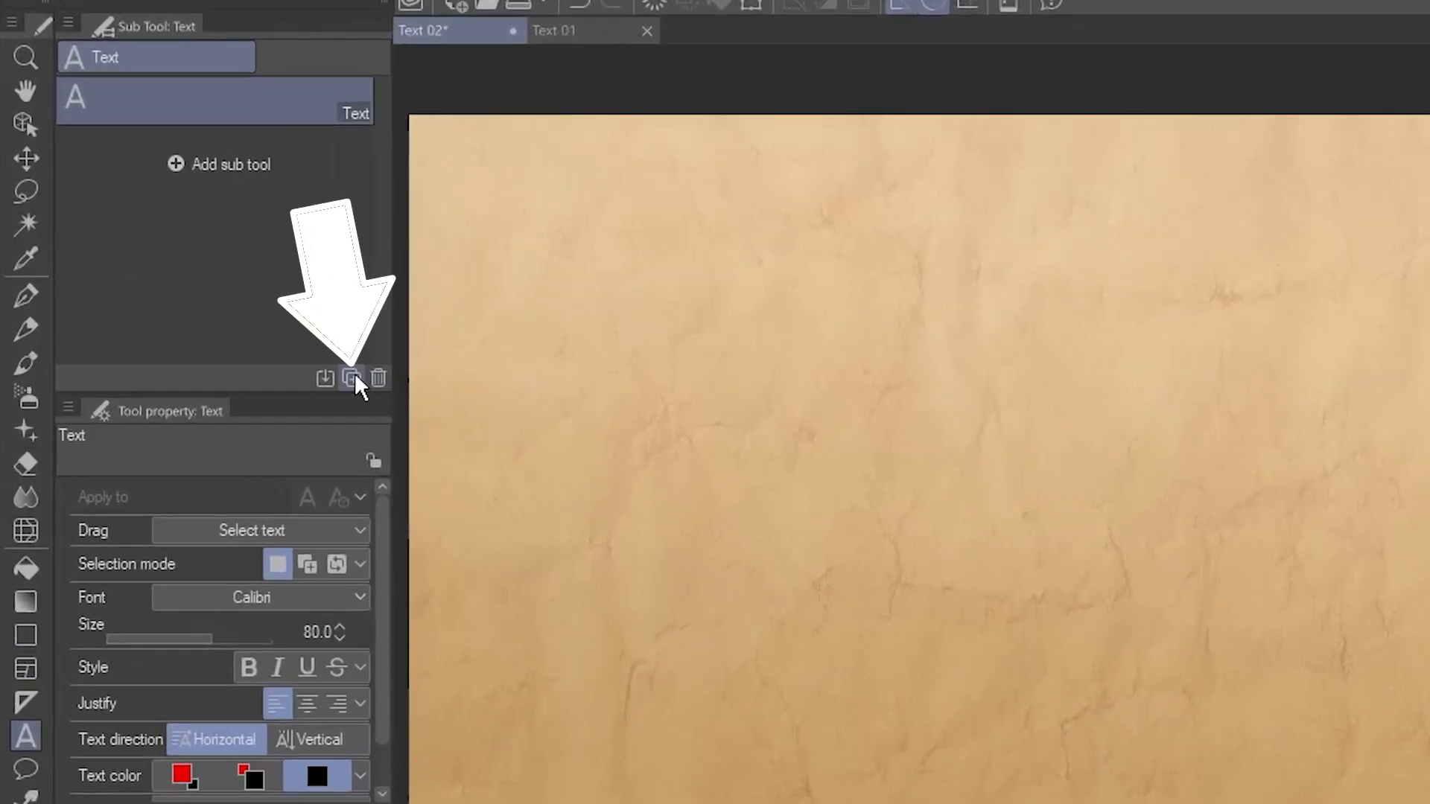
# Duplicate the Text sub tool and name the copy 'My Custom Text'
pyautogui.click(351, 378)
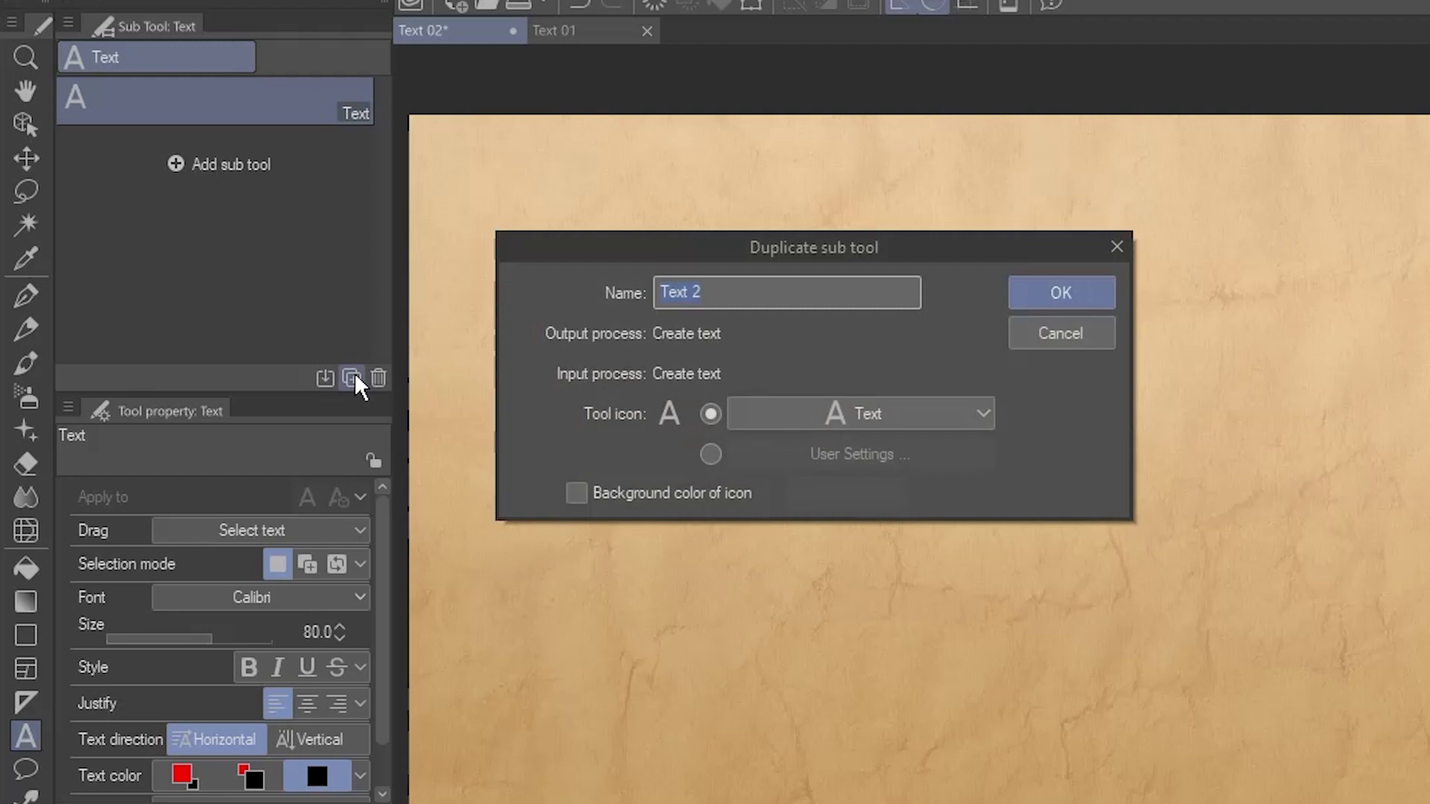
pyautogui.write('My Custom Text')
# Give My Custom Text the Boogaloo font, size 400 and red colour, saved as its defaults
pyautogui.click(1047, 285)
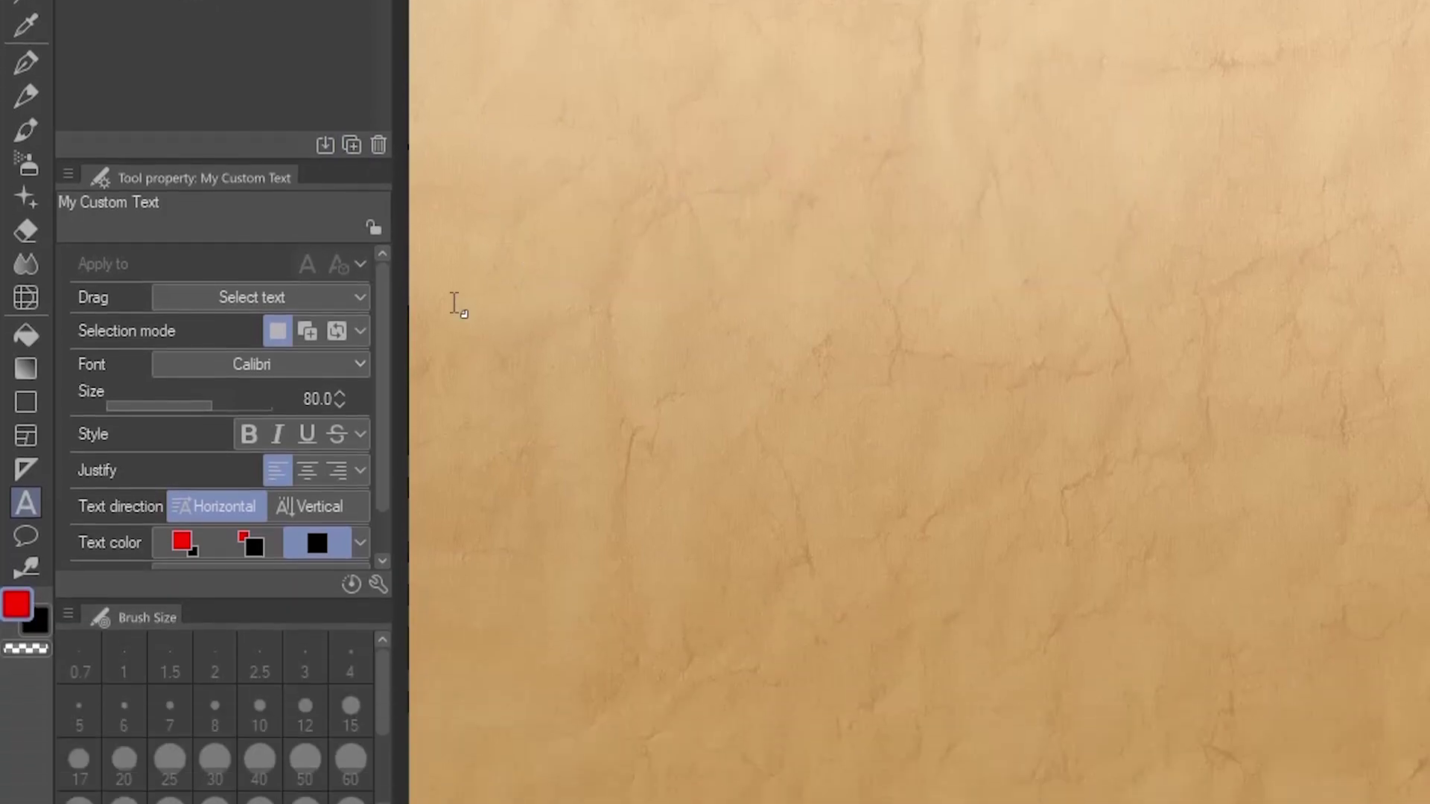
pyautogui.click(288, 554)
pyautogui.click(221, 659)
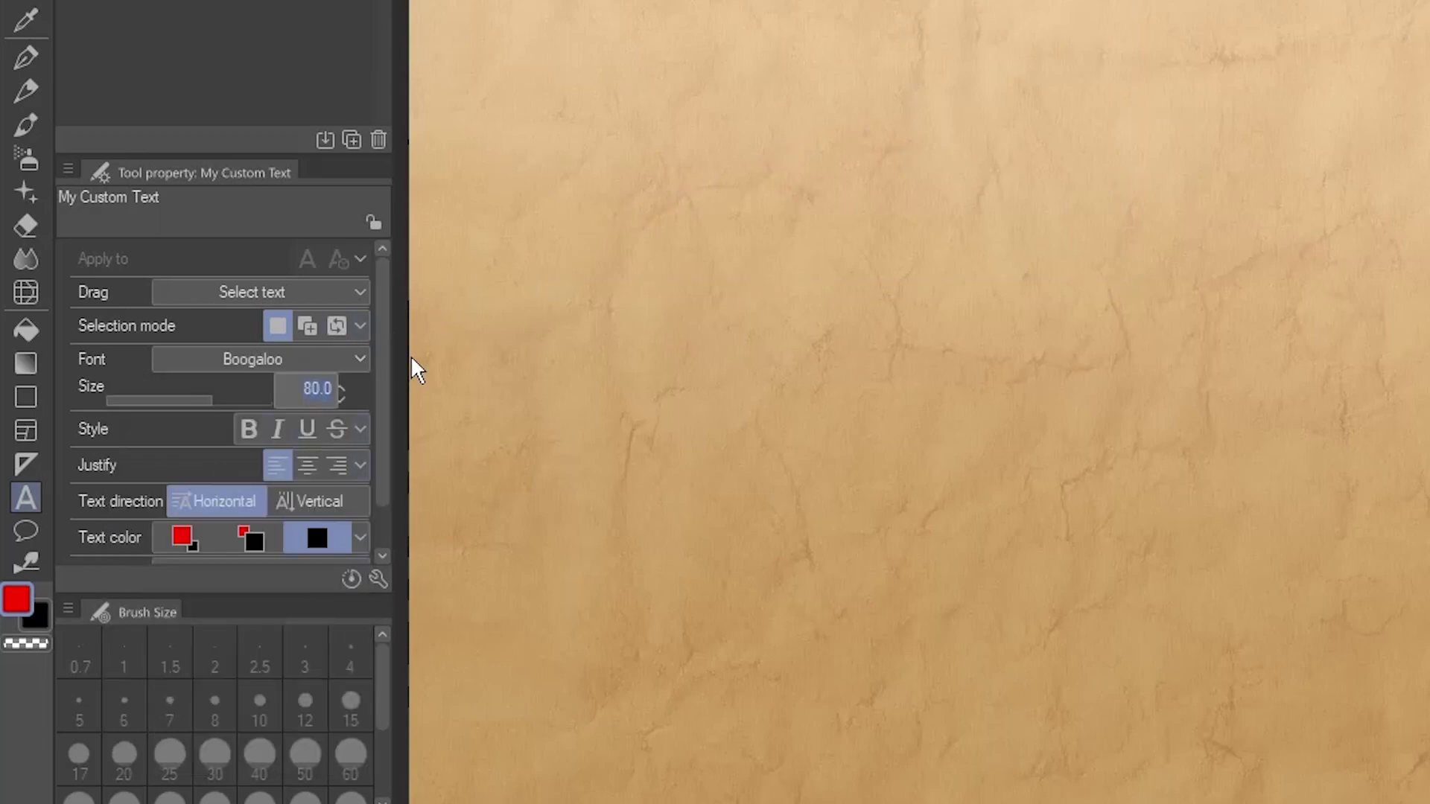
pyautogui.write('400')
pyautogui.press('Return')
pyautogui.click(320, 536)
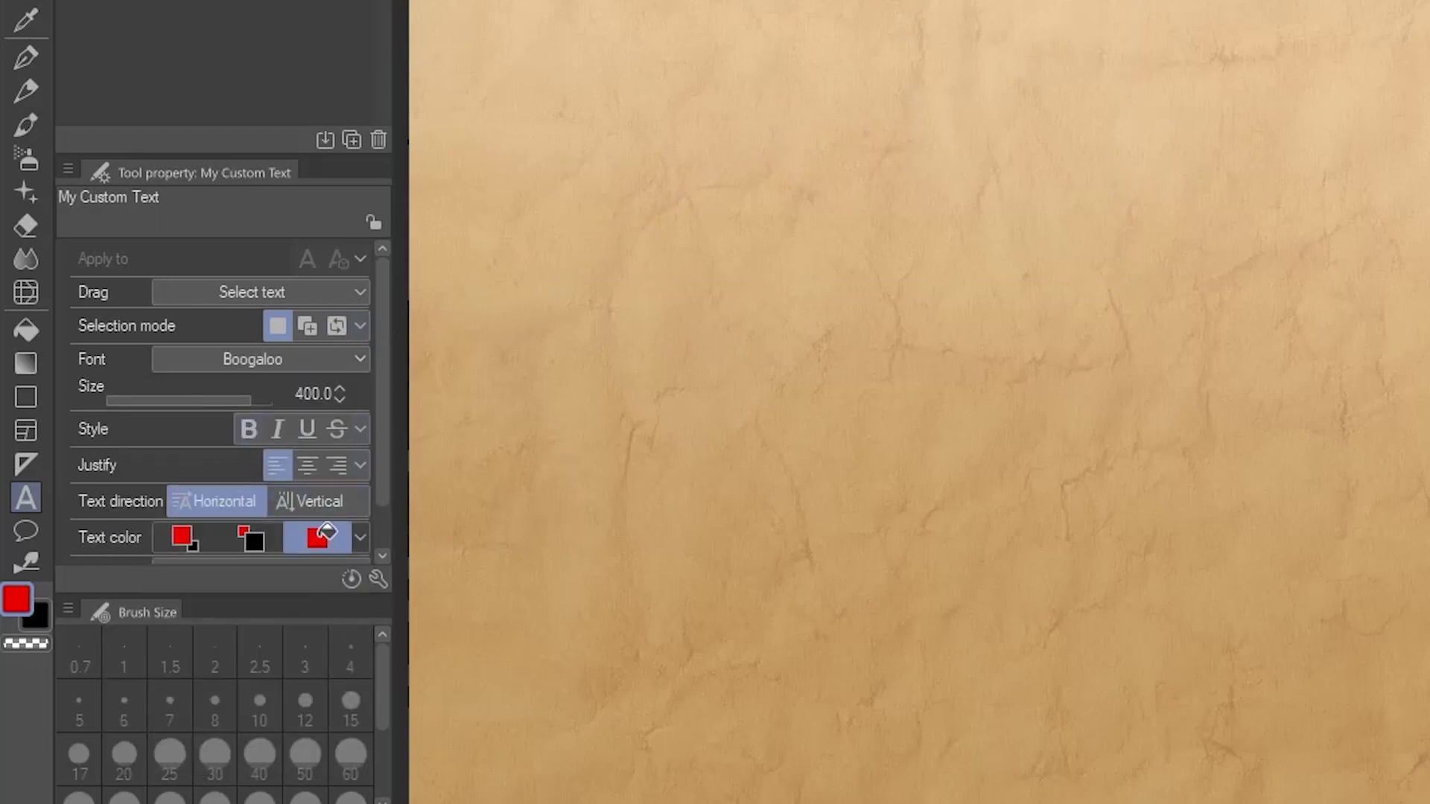
pyautogui.click(377, 579)
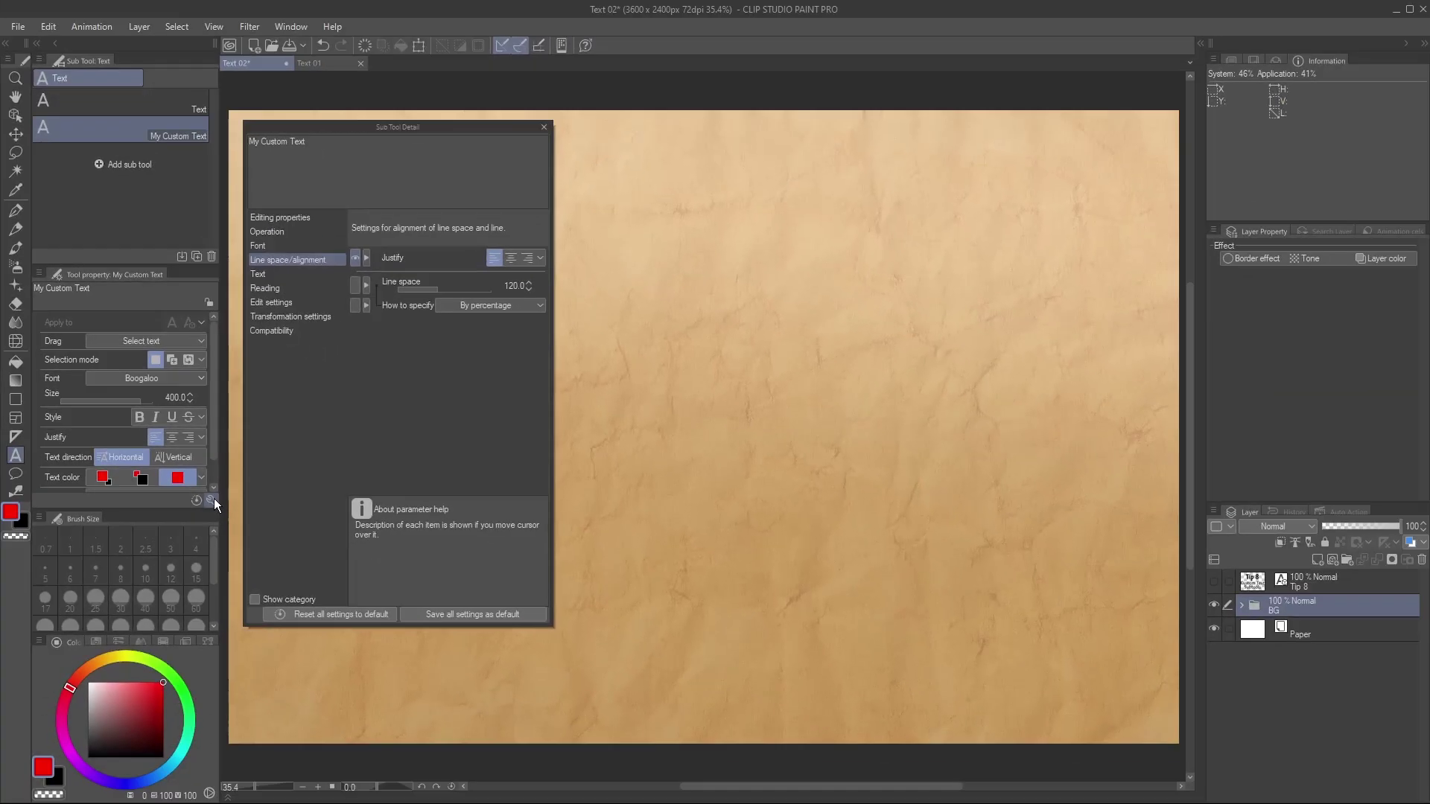
pyautogui.click(471, 616)
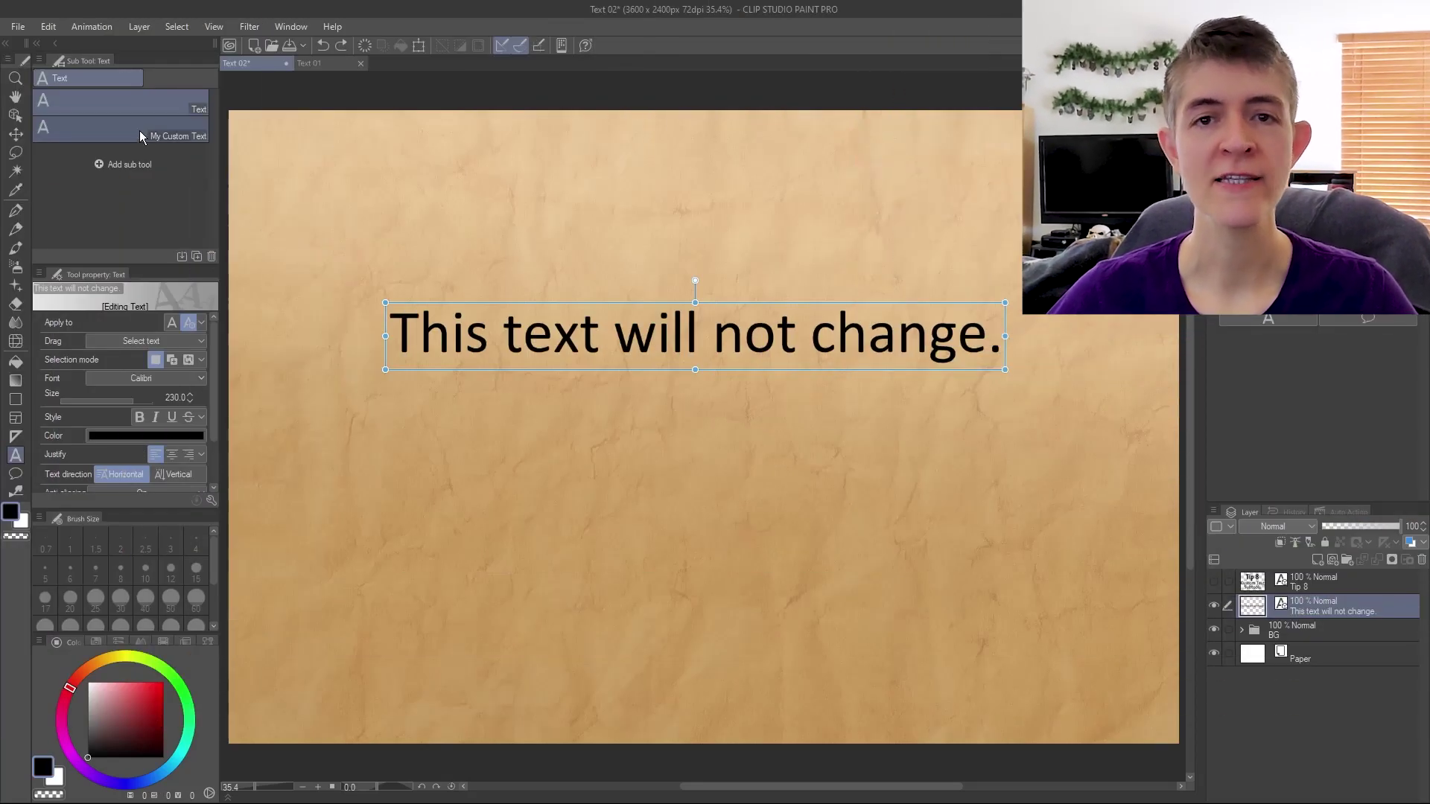
# Write 'But new text will!' with My Custom Text below the existing line
pyautogui.click(140, 131)
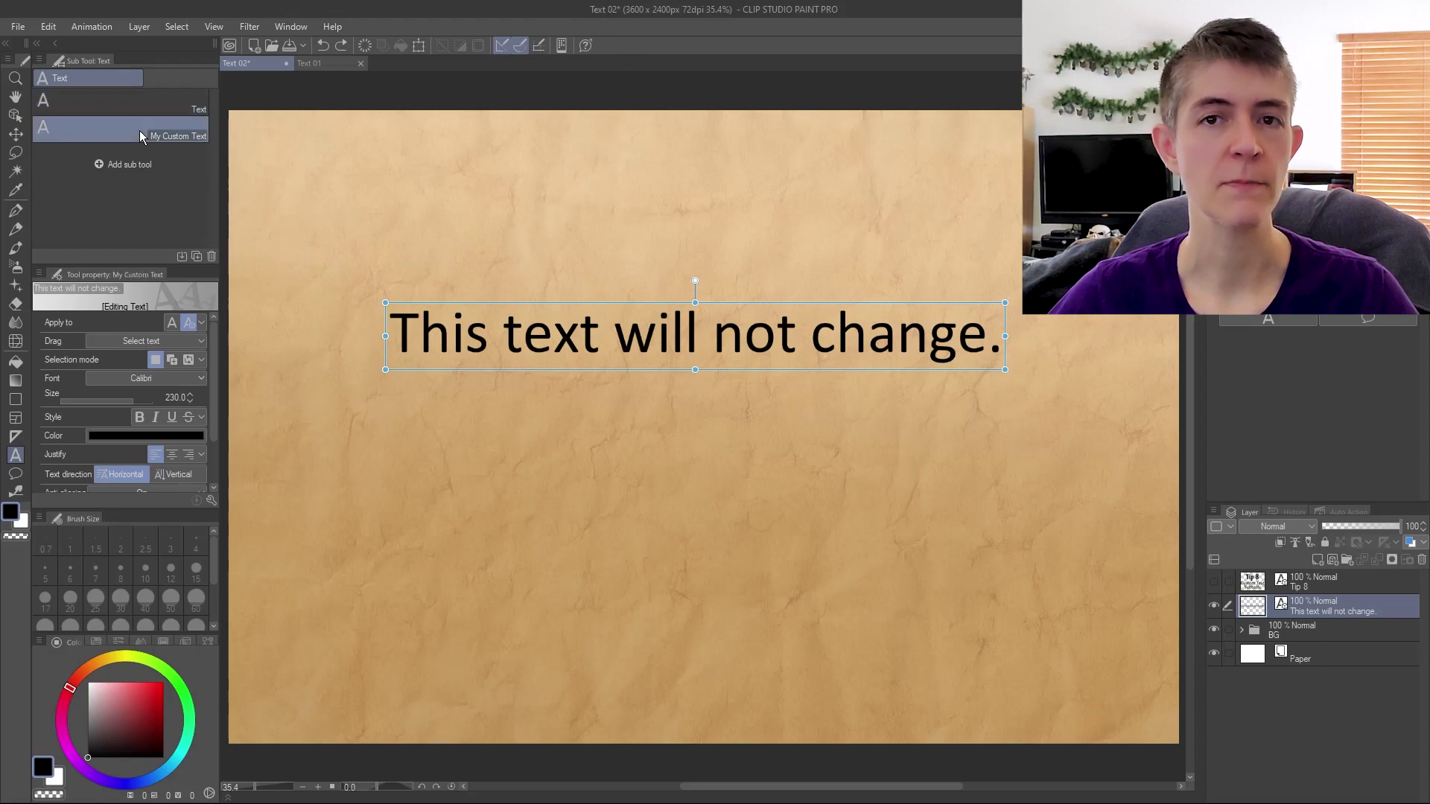
pyautogui.click(368, 388)
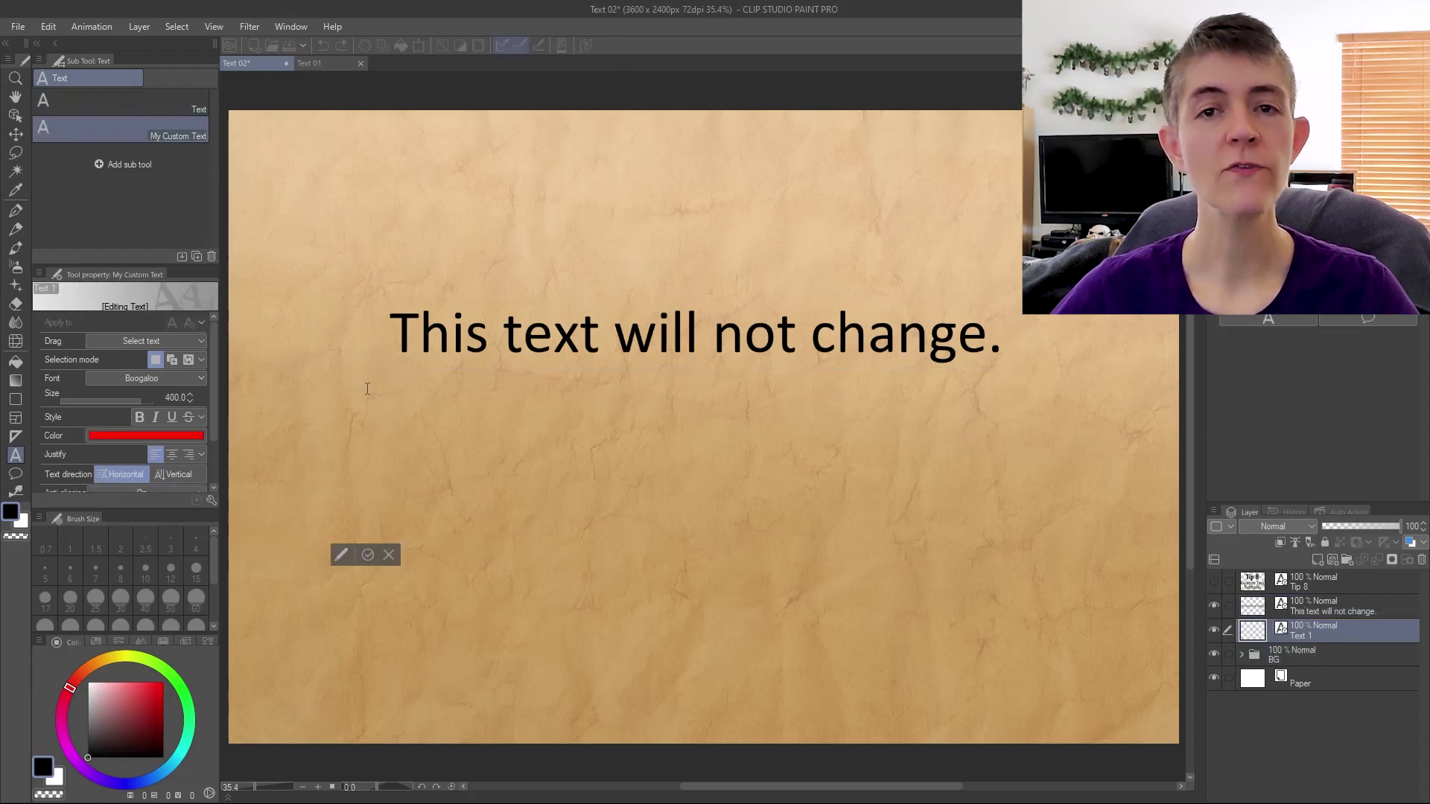
pyautogui.write('But new text will!')
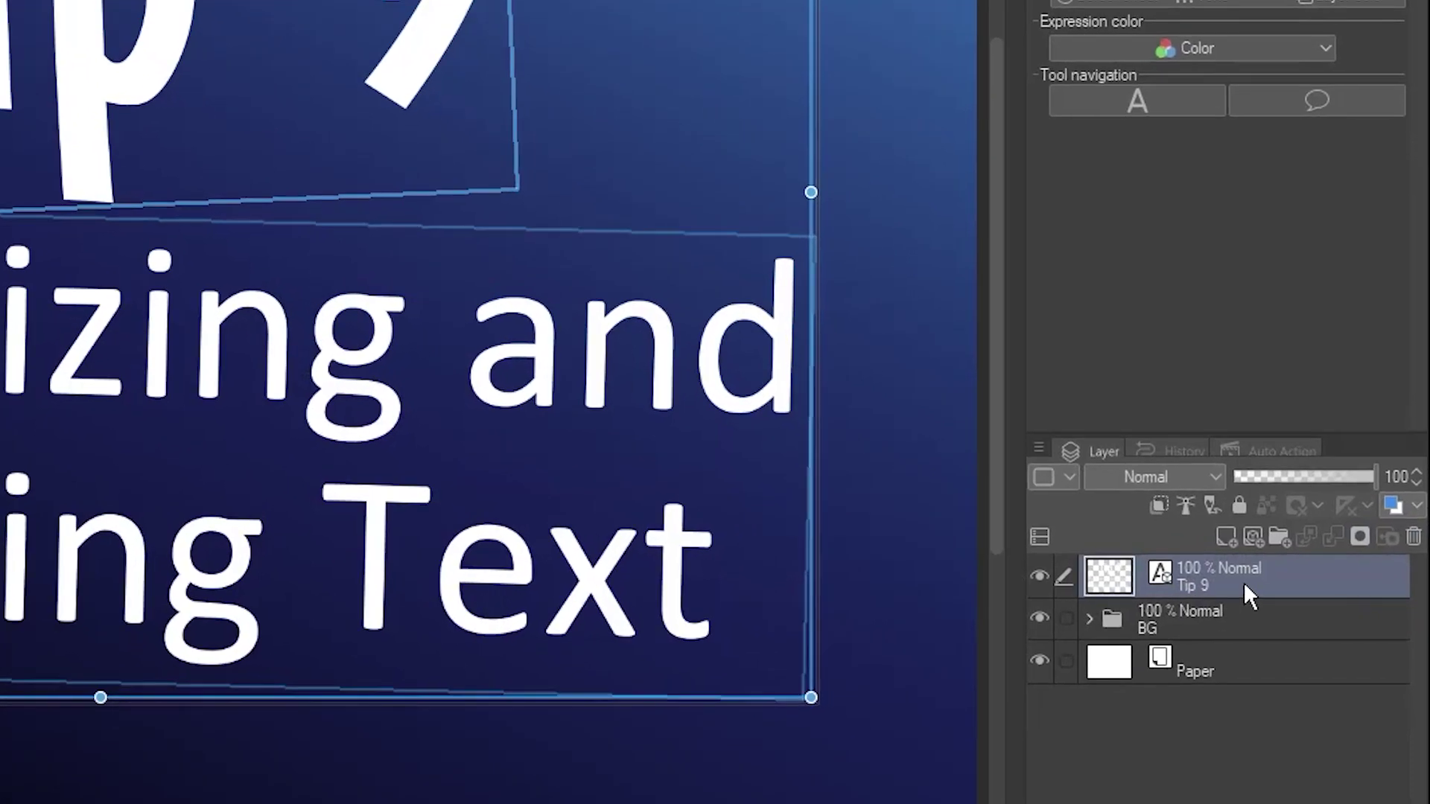
# Rasterize the Tip 9 title layer and draw a white smiley of two dots and a curve
pyautogui.rightClick(1326, 585)
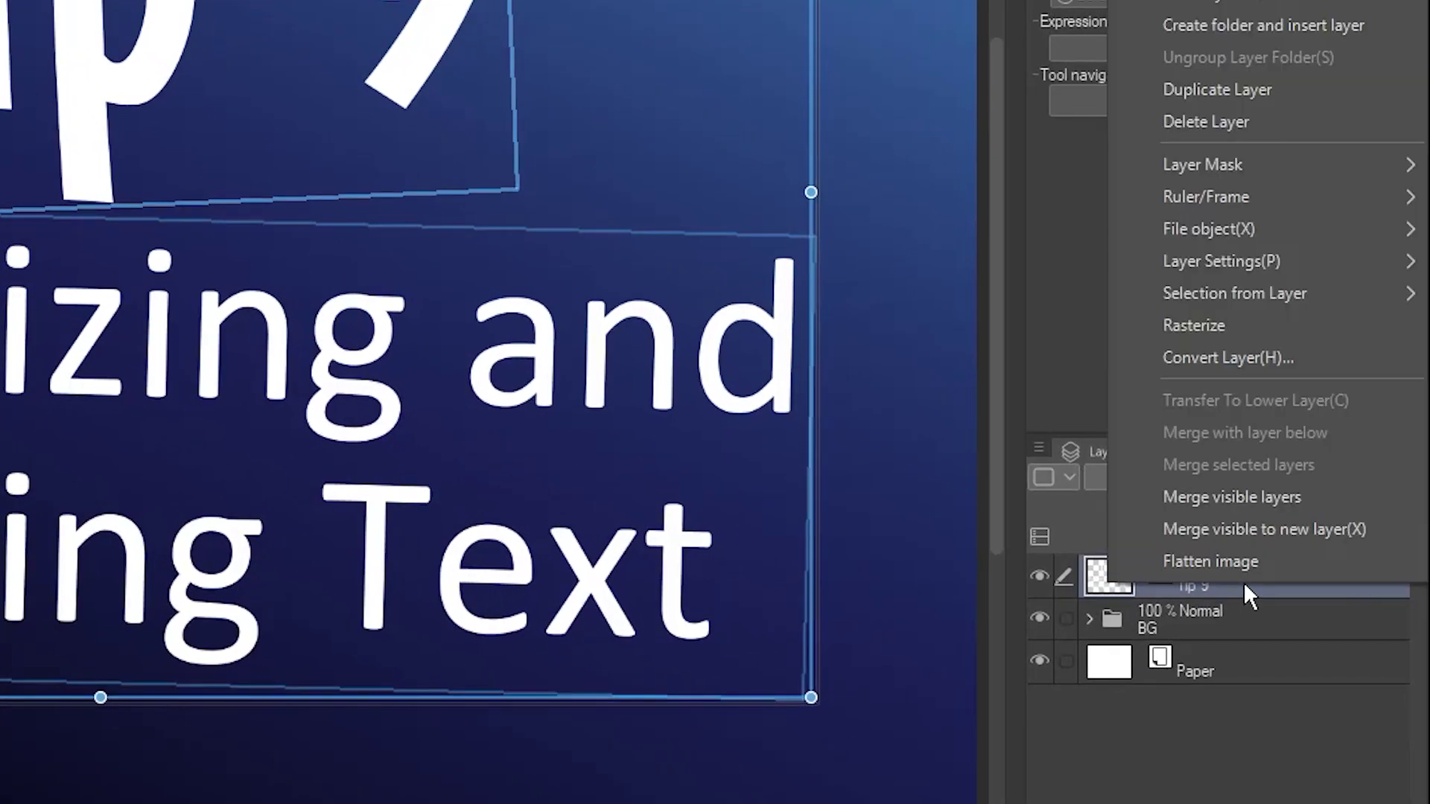
pyautogui.click(1197, 324)
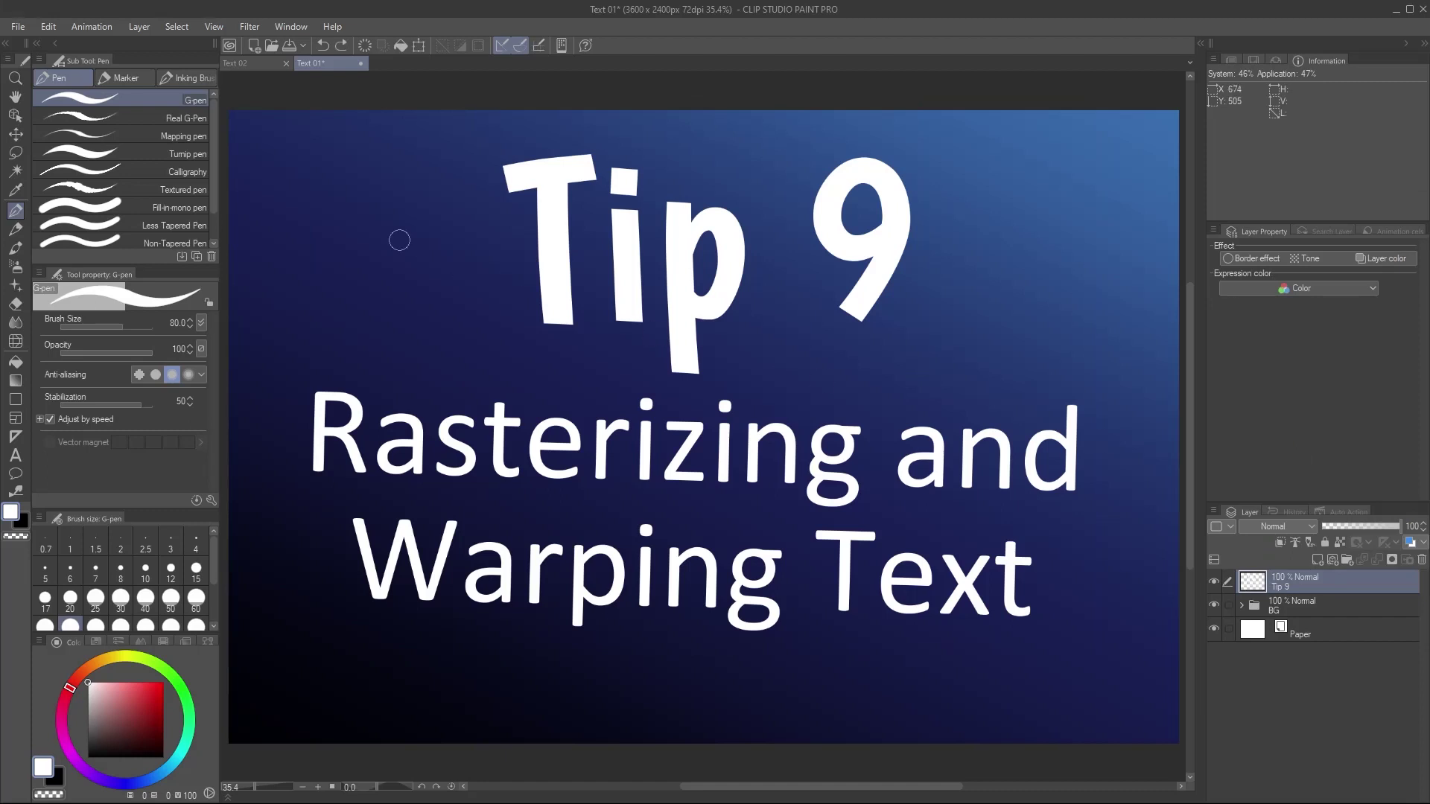
pyautogui.click(331, 199)
pyautogui.click(393, 187)
pyautogui.moveTo(313, 248)
pyautogui.mouseDown()
pyautogui.moveTo(338, 281)
pyautogui.moveTo(407, 277)
pyautogui.moveTo(429, 232)
pyautogui.mouseUp()
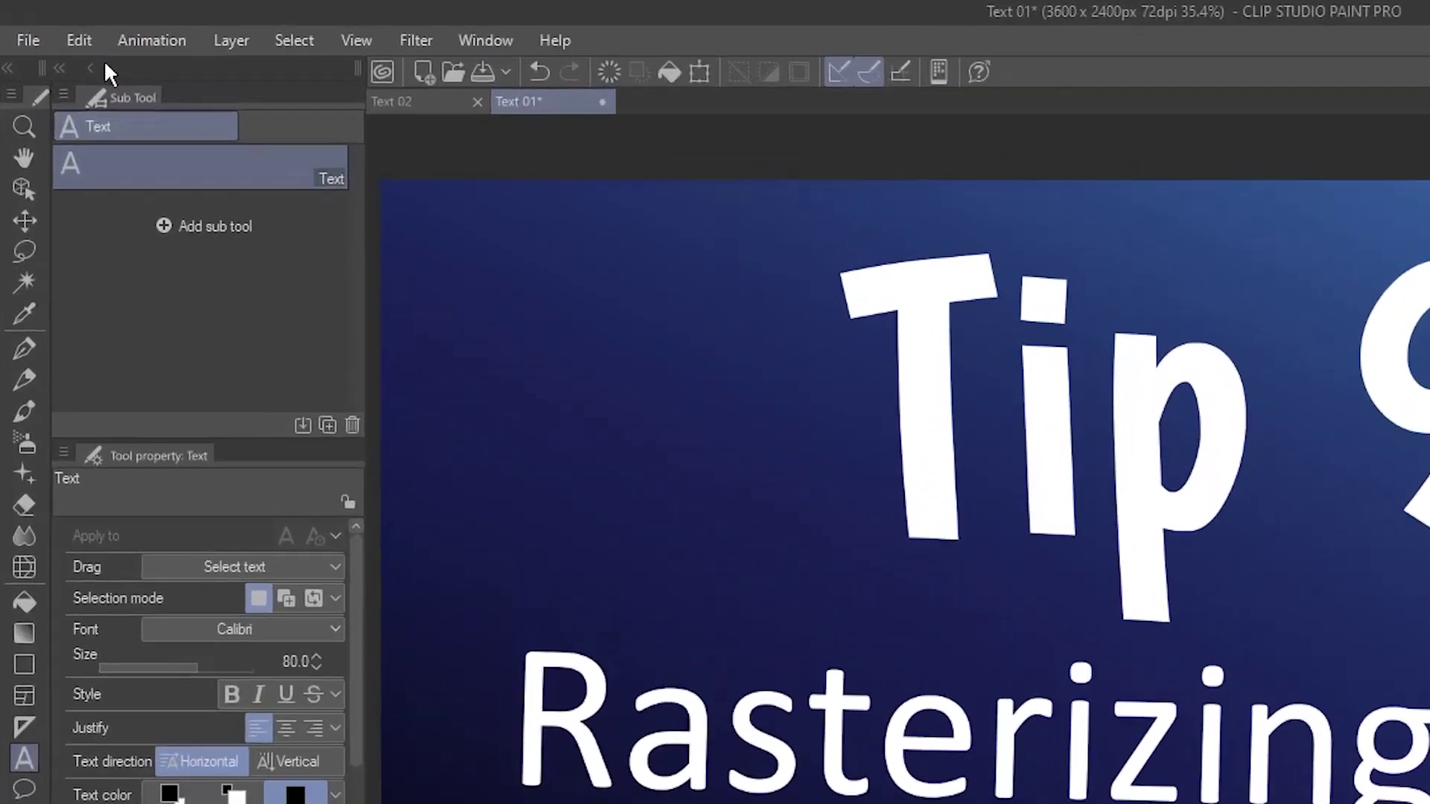
pyautogui.click(79, 41)
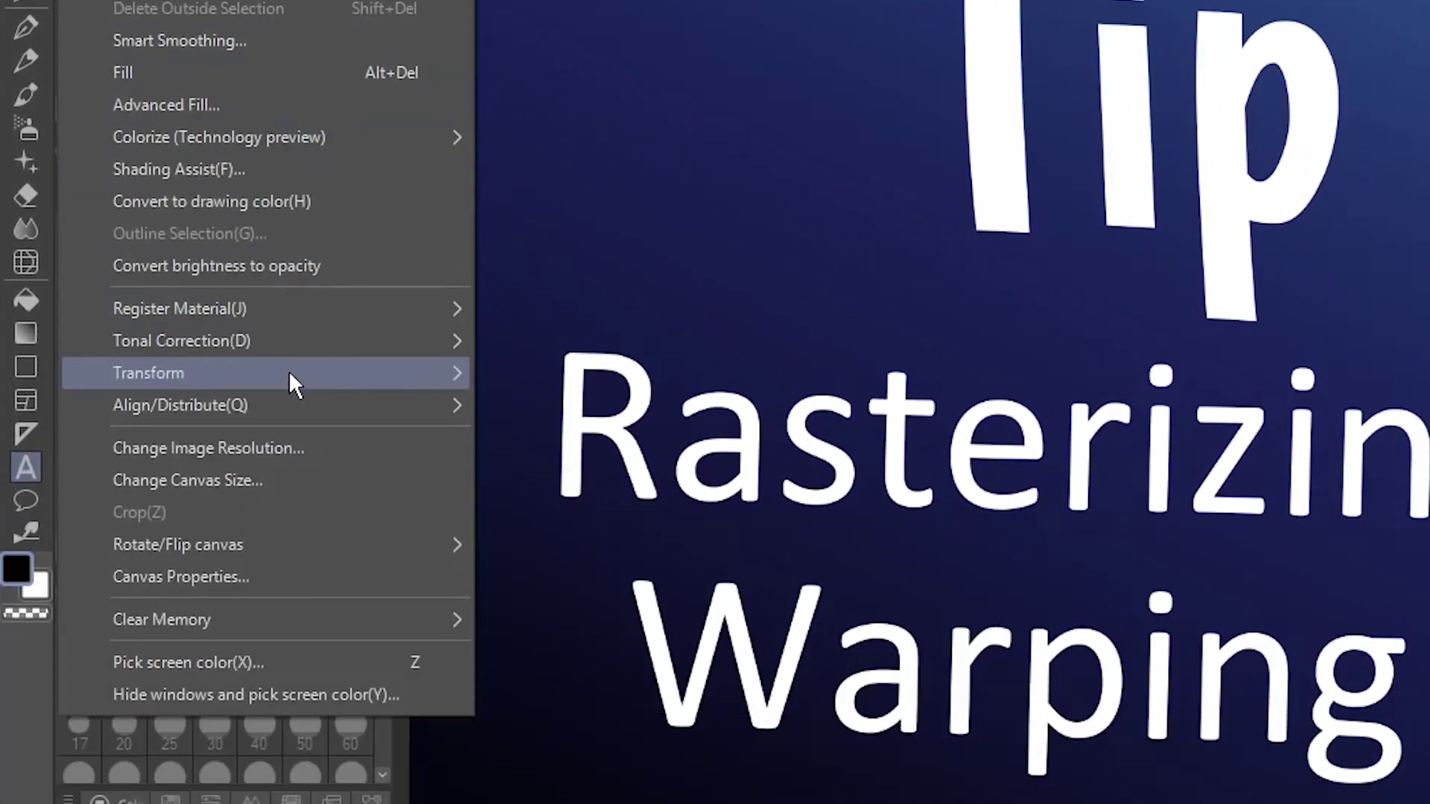
pyautogui.moveTo(290, 373)
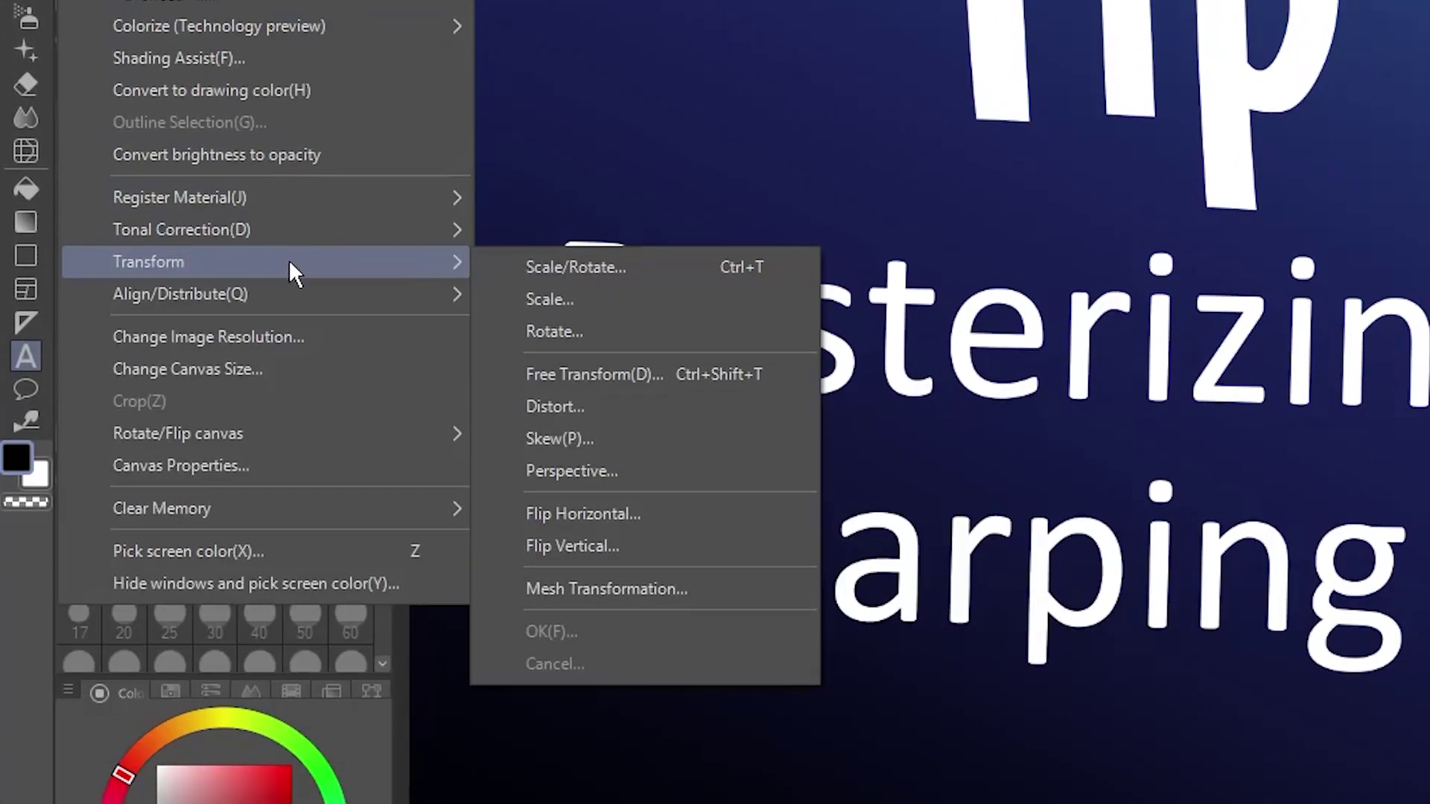
pyautogui.click(576, 589)
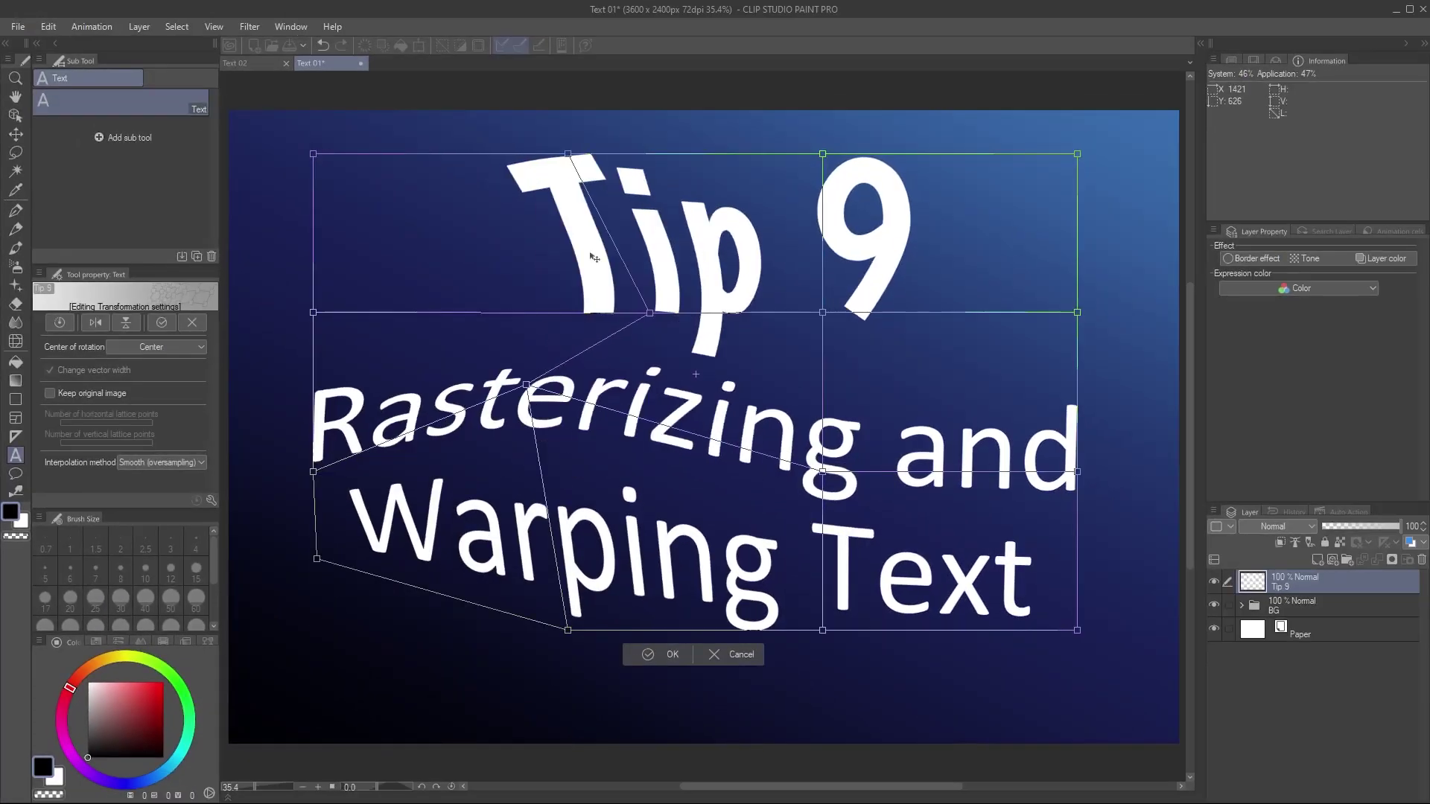
pyautogui.moveTo(313, 154); pyautogui.dragTo(362, 213)
pyautogui.moveTo(568, 154); pyautogui.dragTo(538, 217)
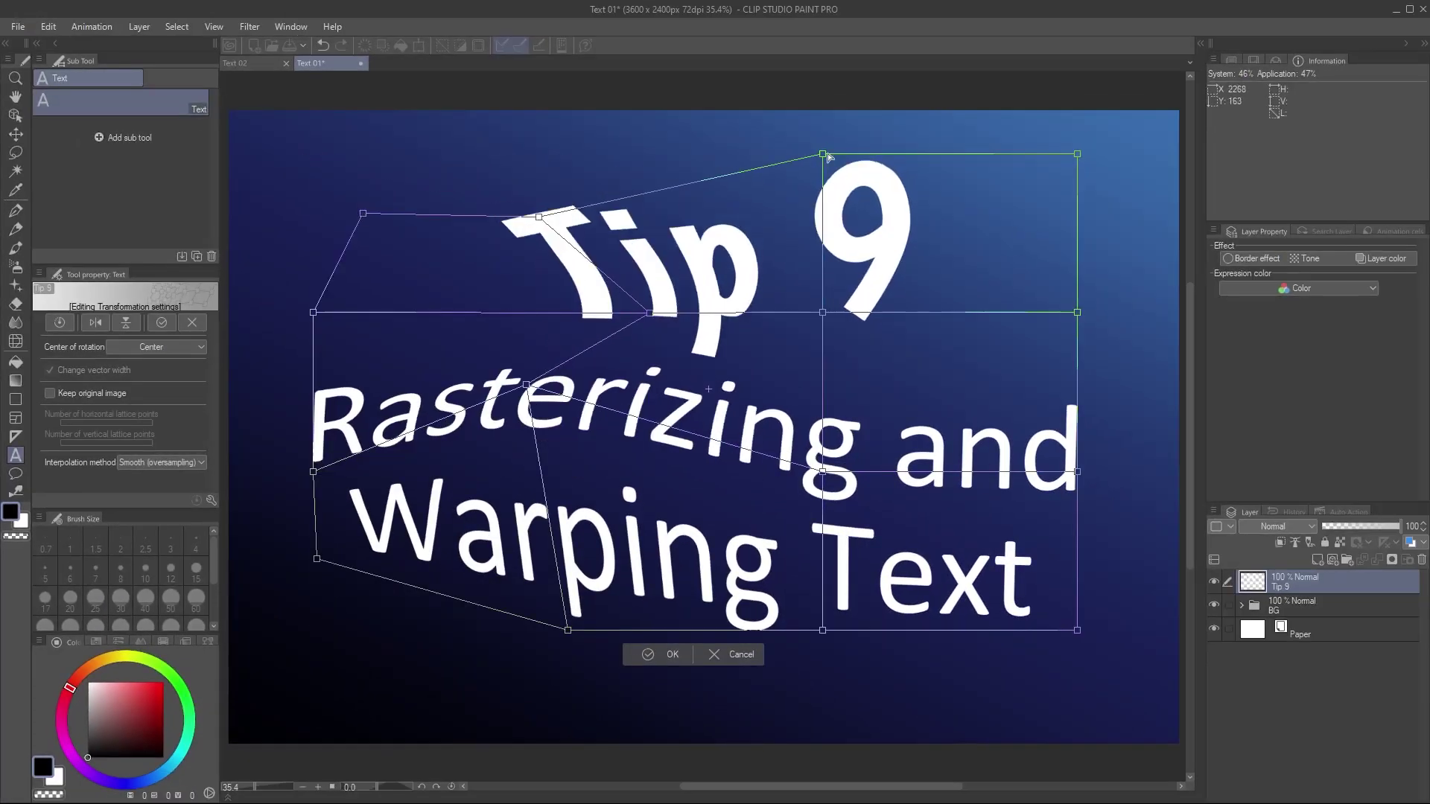
pyautogui.moveTo(822, 312); pyautogui.dragTo(787, 366)
pyautogui.moveTo(822, 472); pyautogui.dragTo(758, 523)
pyautogui.moveTo(822, 630); pyautogui.dragTo(814, 677)
pyautogui.moveTo(1077, 312); pyautogui.dragTo(1031, 282)
pyautogui.moveTo(823, 154); pyautogui.dragTo(860, 202)
pyautogui.moveTo(1078, 153); pyautogui.dragTo(1003, 160)
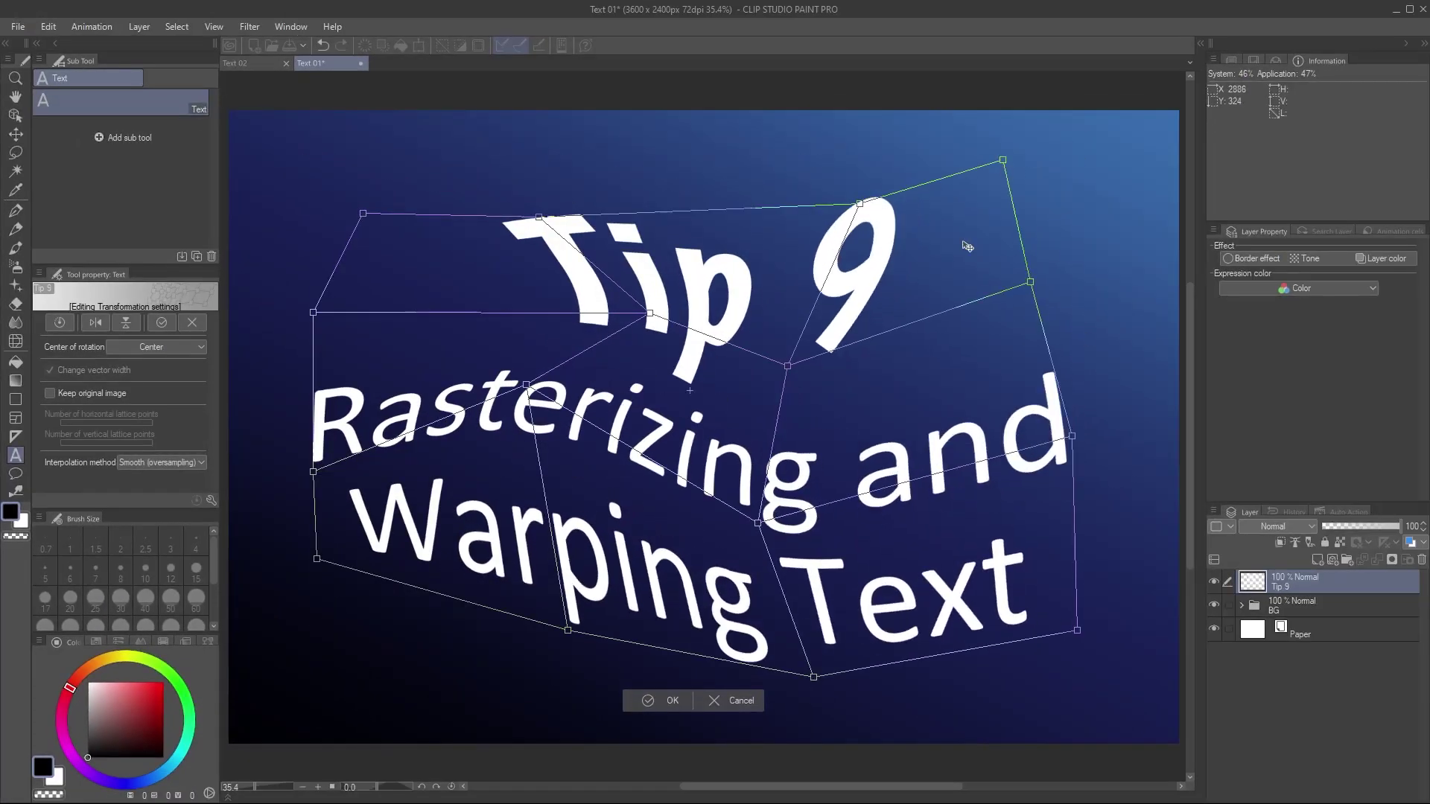
pyautogui.click(664, 702)
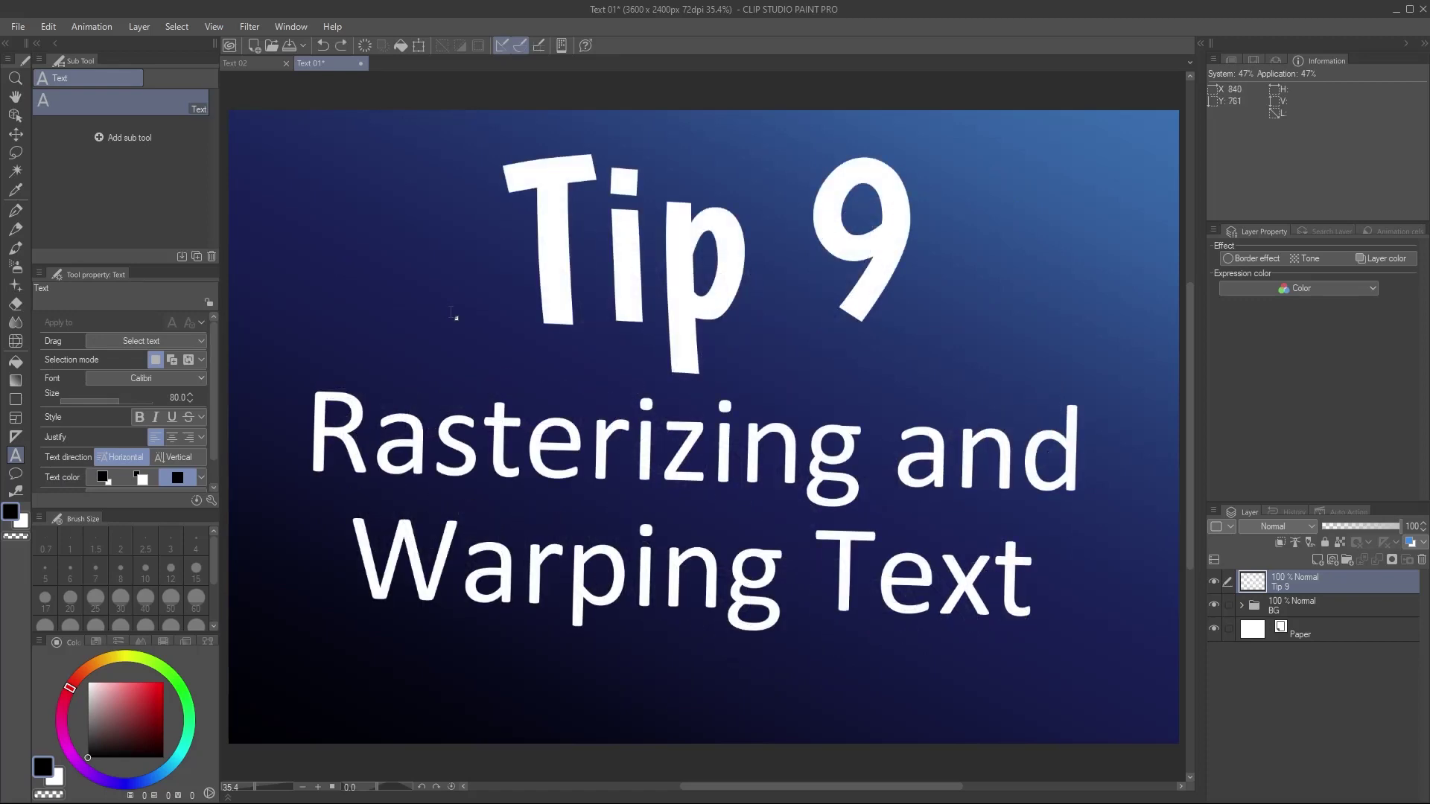
pyautogui.click(257, 25)
pyautogui.moveTo(292, 81)
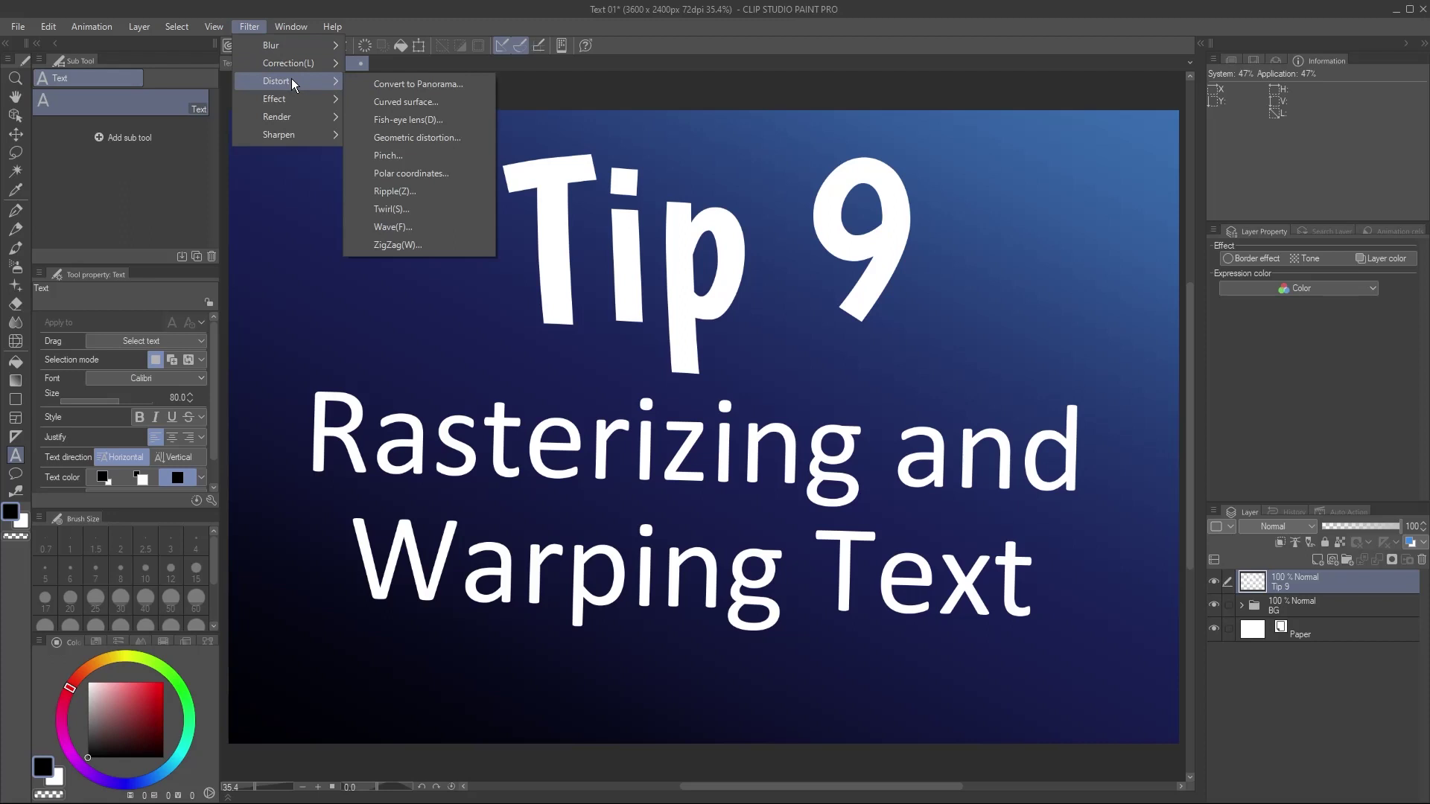
pyautogui.click(437, 245)
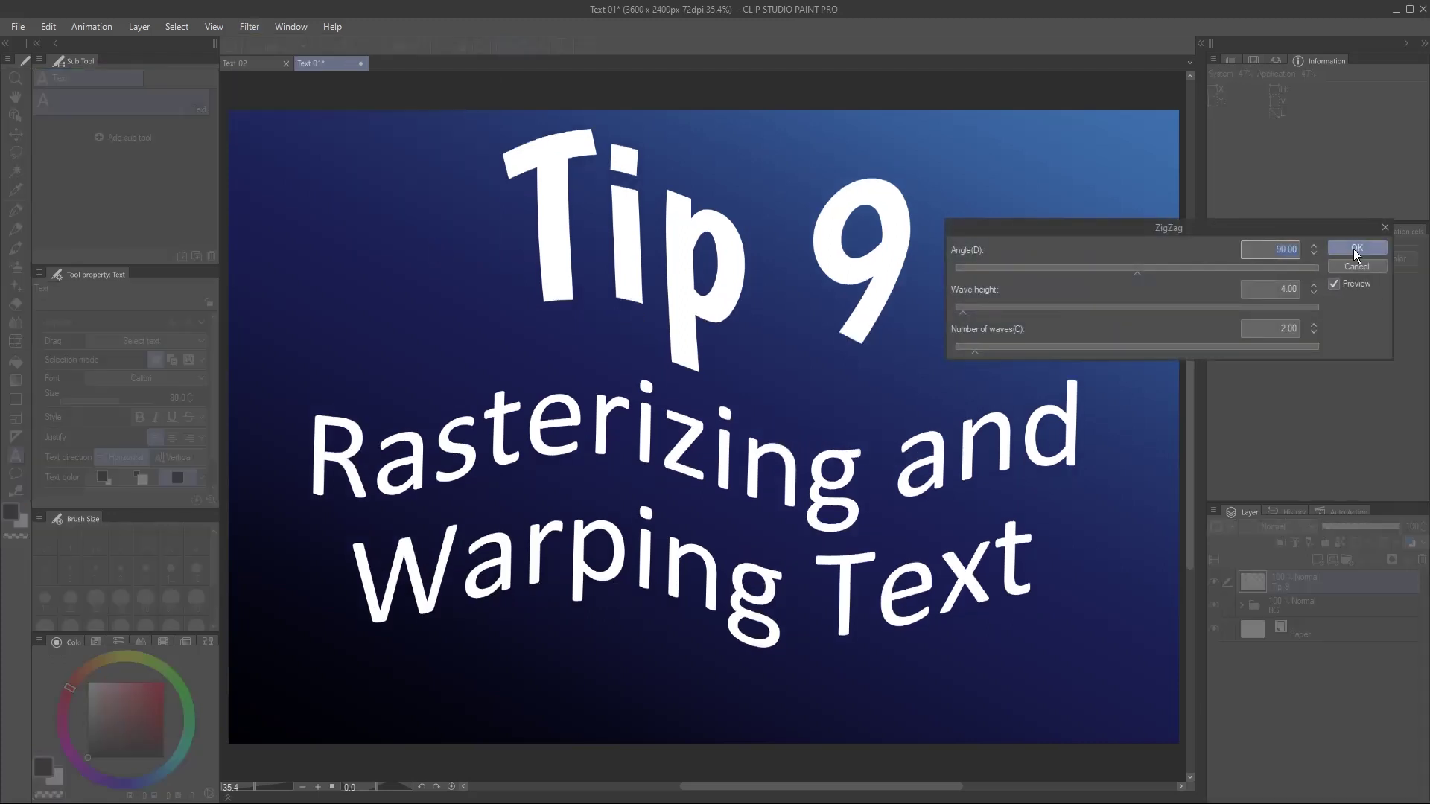
pyautogui.click(1355, 248)
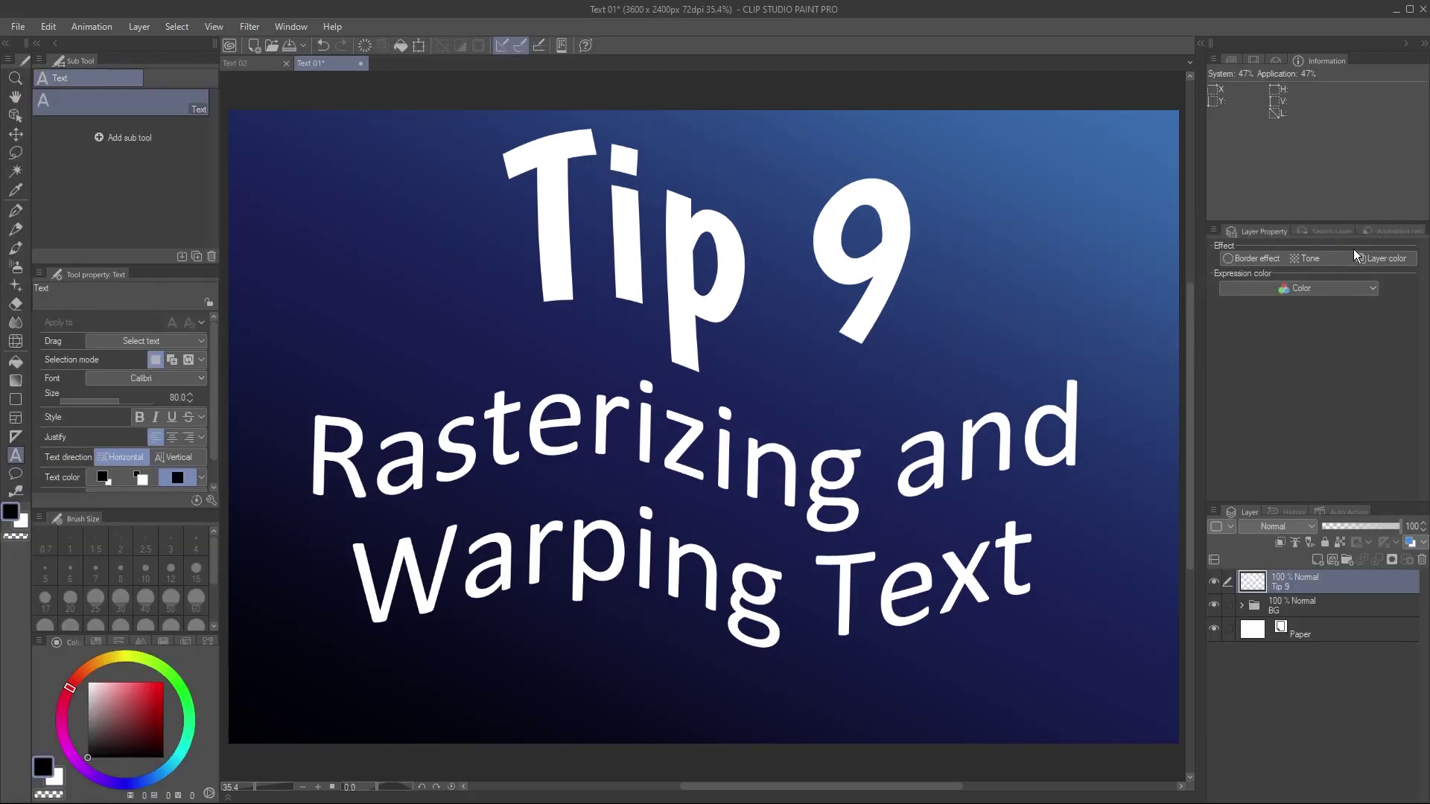
pyautogui.hotkey('ctrl', 'z')
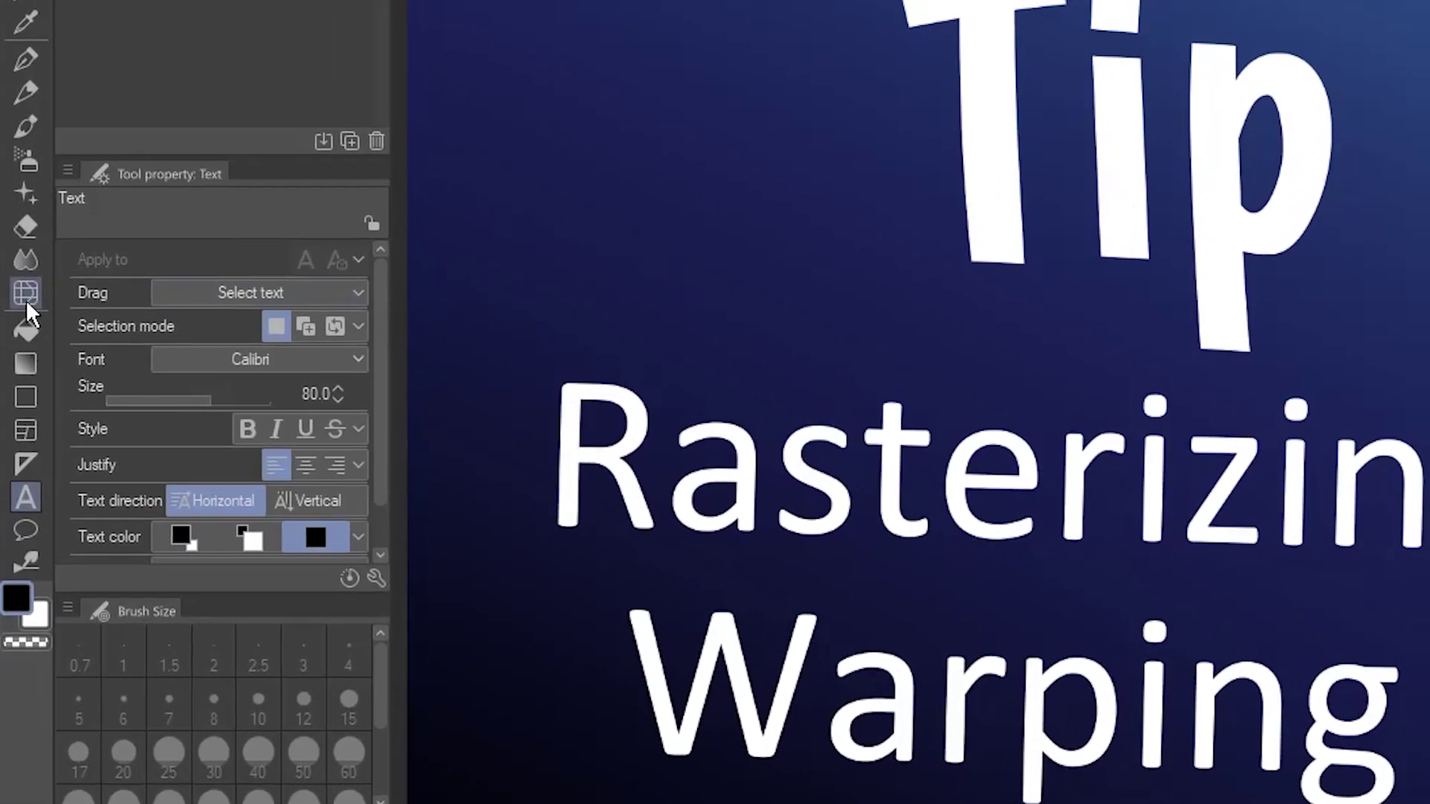
# Liquify the title: push the 'Rast' letters, twirl around 'zing Text', and pinch 'Tip'
pyautogui.click(16, 343)
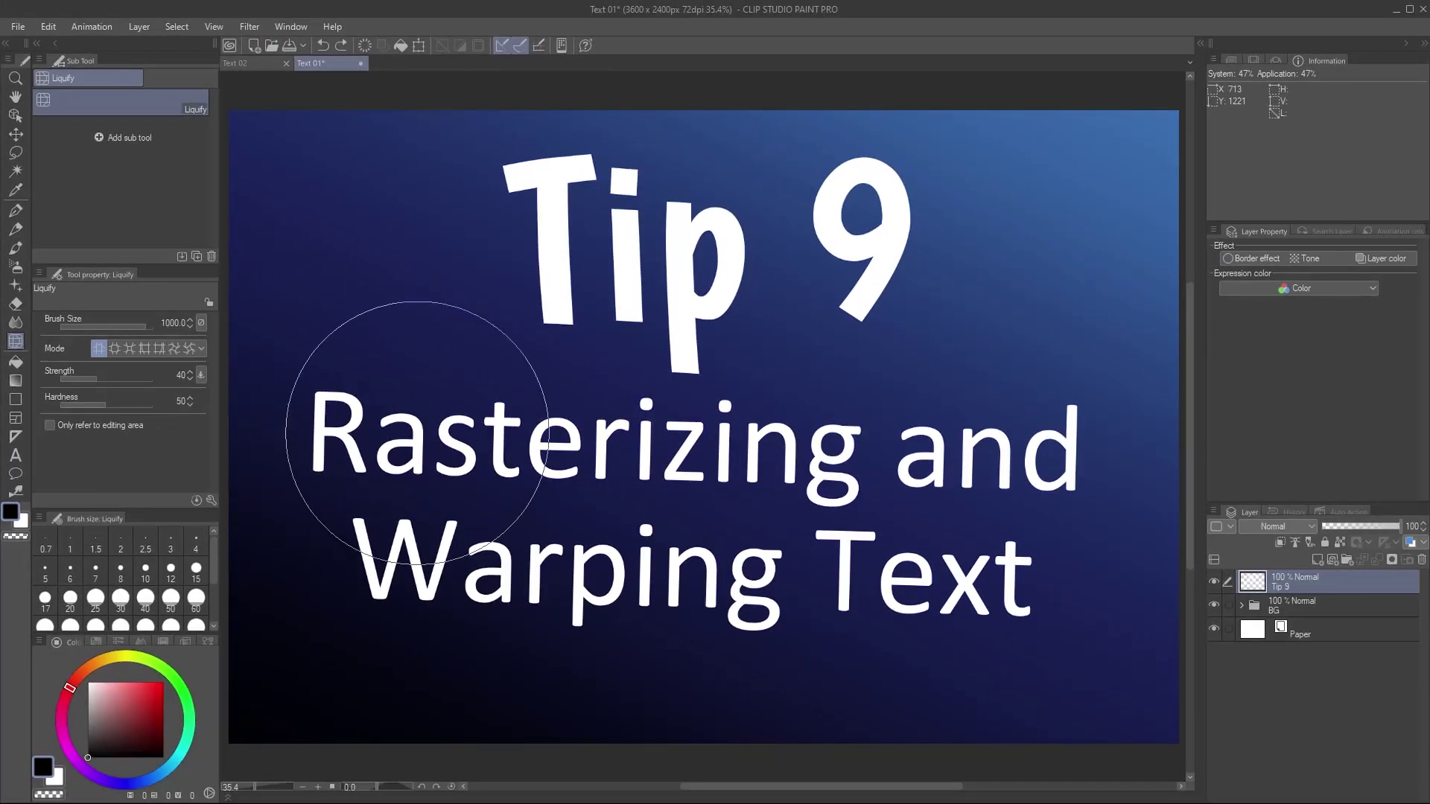
pyautogui.moveTo(390, 431)
pyautogui.mouseDown()
pyautogui.moveTo(477, 382)
pyautogui.moveTo(623, 434)
pyautogui.moveTo(623, 484)
pyautogui.moveTo(478, 591)
pyautogui.mouseUp()
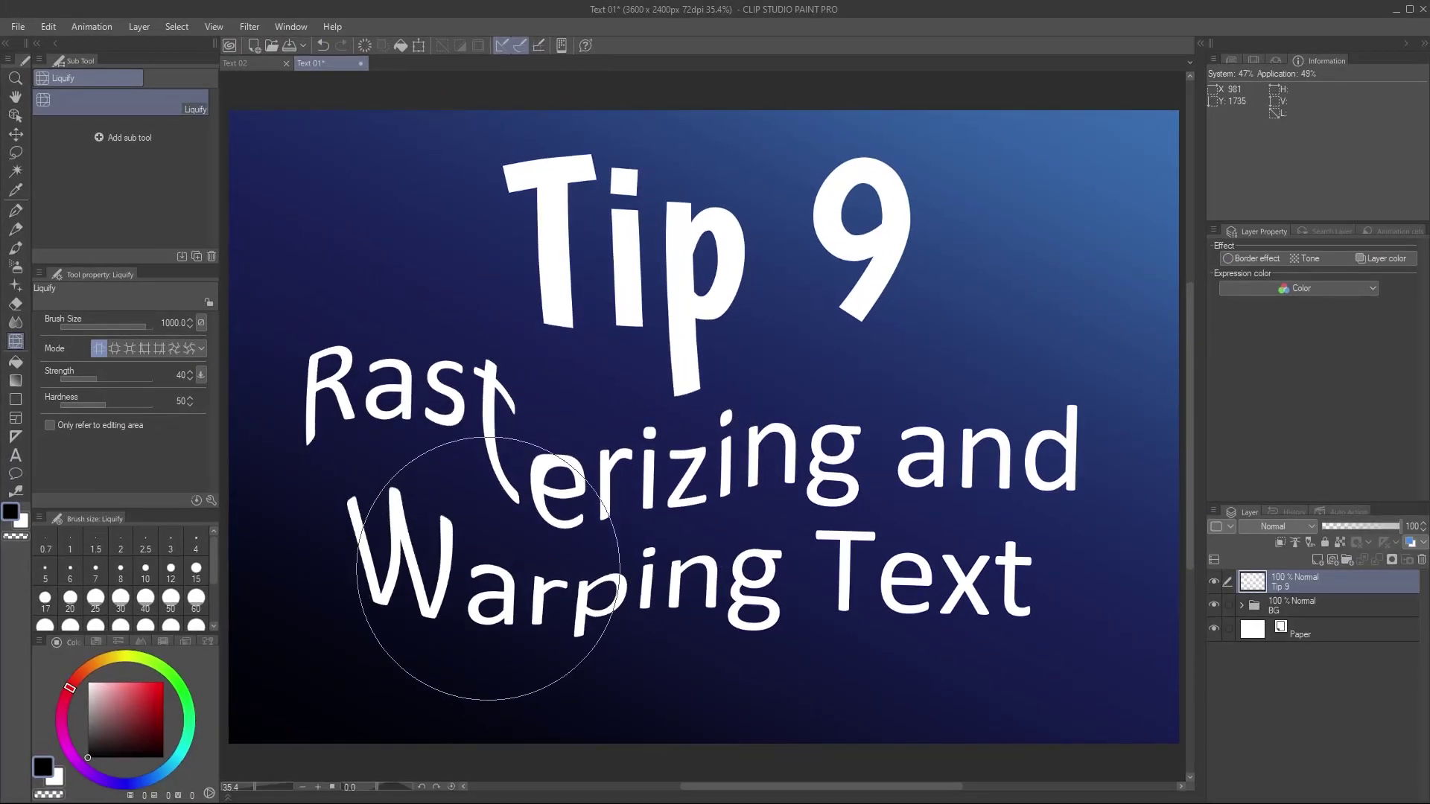
pyautogui.click(188, 349)
pyautogui.moveTo(781, 479); pyautogui.dragTo(781, 479)
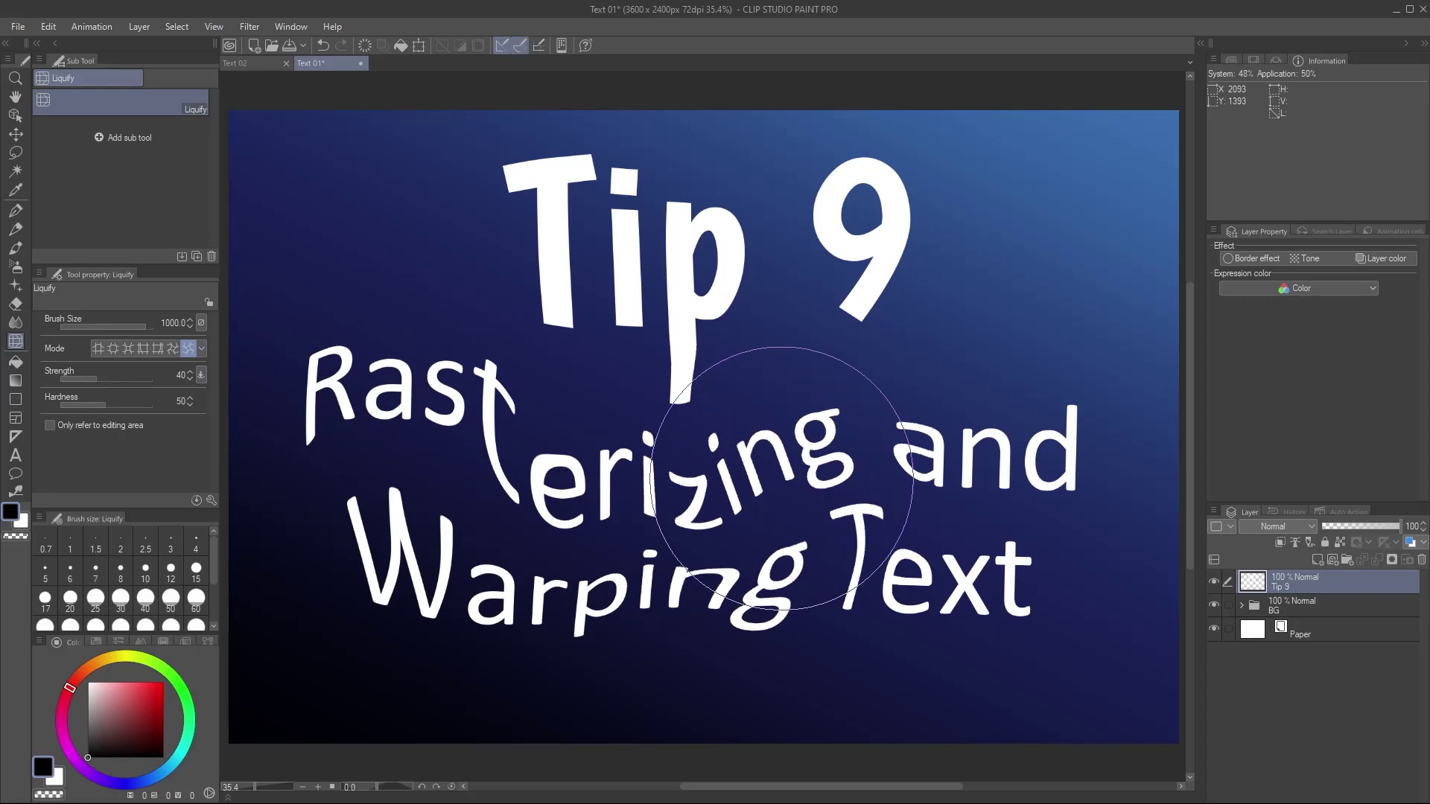
pyautogui.click(128, 348)
pyautogui.moveTo(728, 255); pyautogui.dragTo(730, 257)
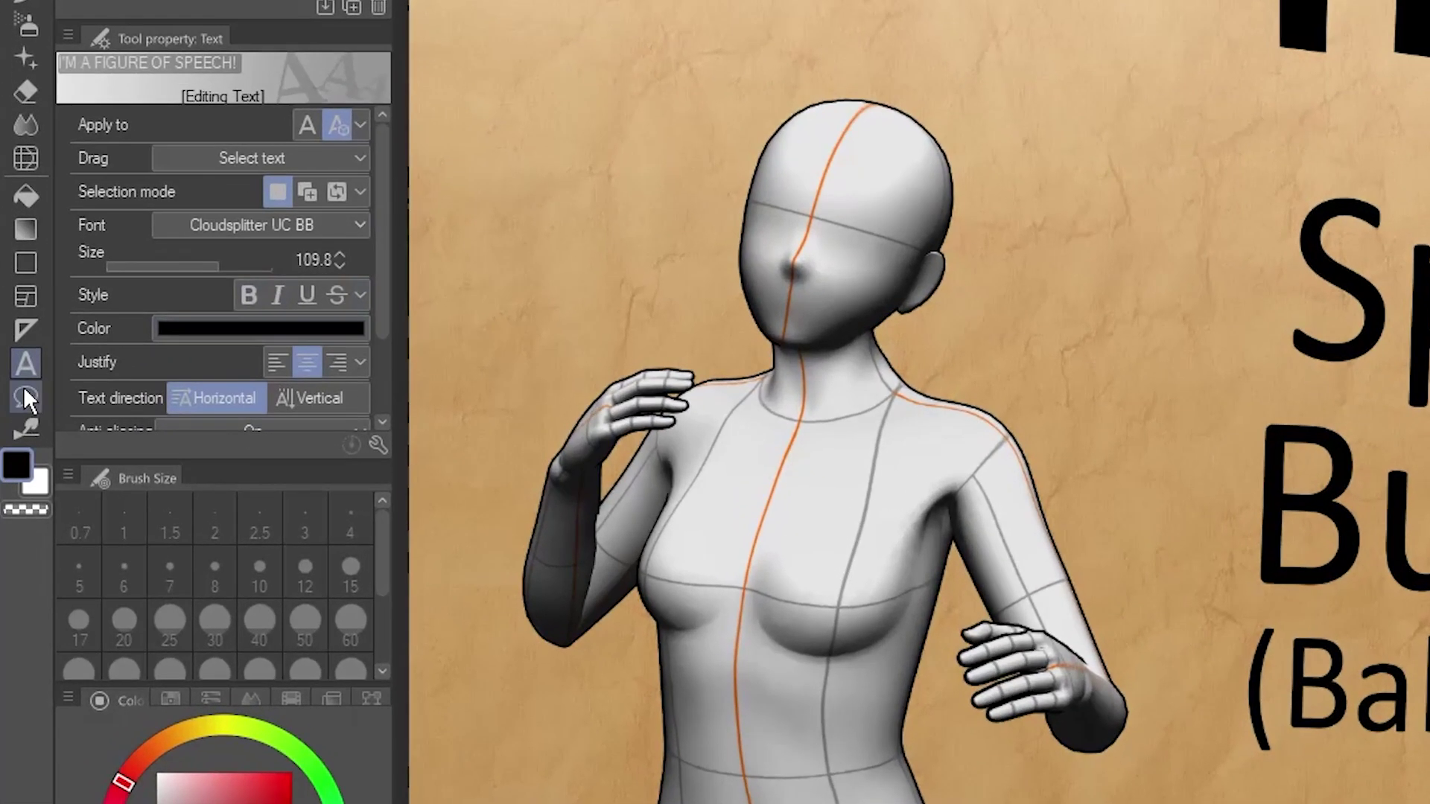
# Draw a rounded speech balloon around the 'I'M A FIGURE OF SPEECH!' caption
pyautogui.click(15, 472)
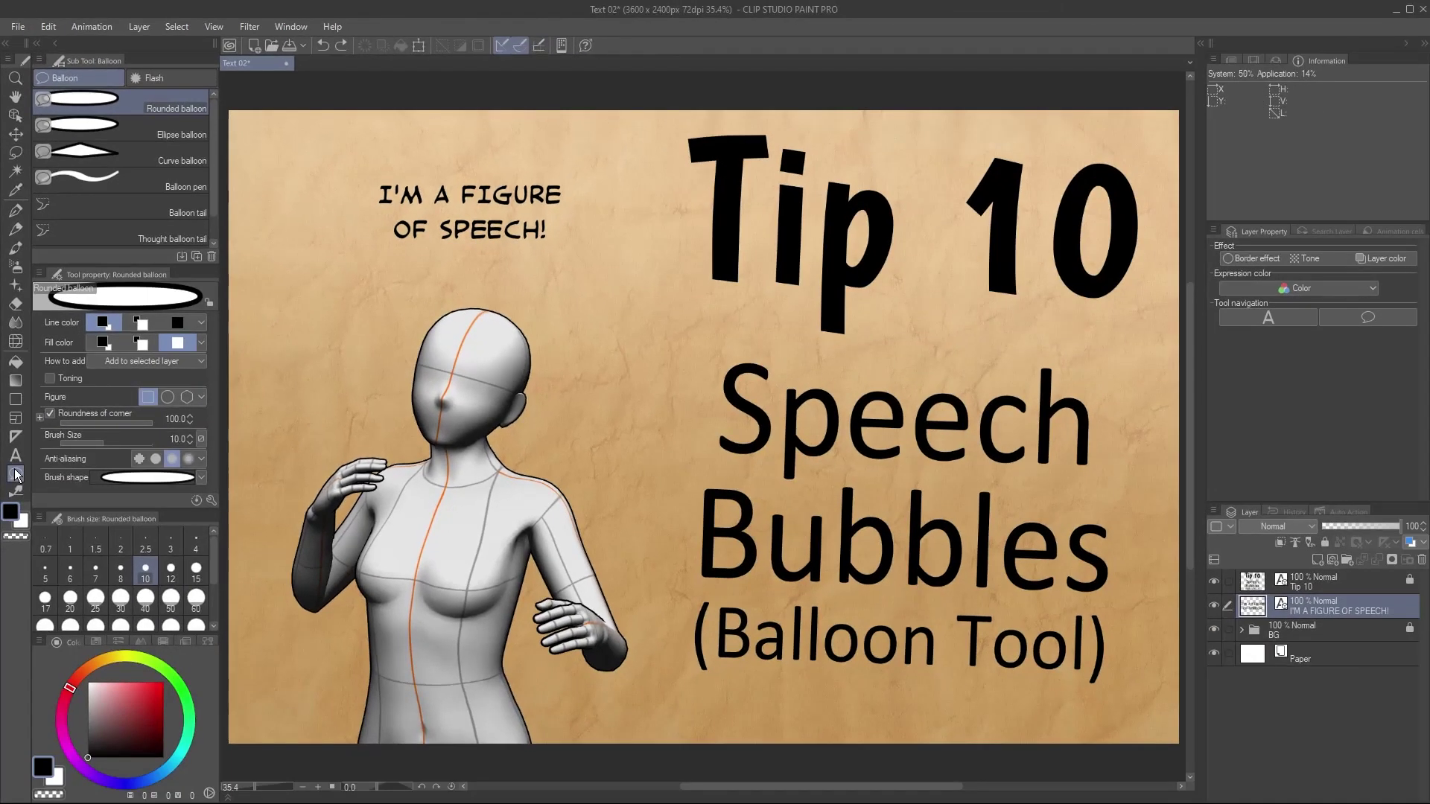
pyautogui.click(15, 474)
pyautogui.moveTo(346, 160); pyautogui.dragTo(593, 259)
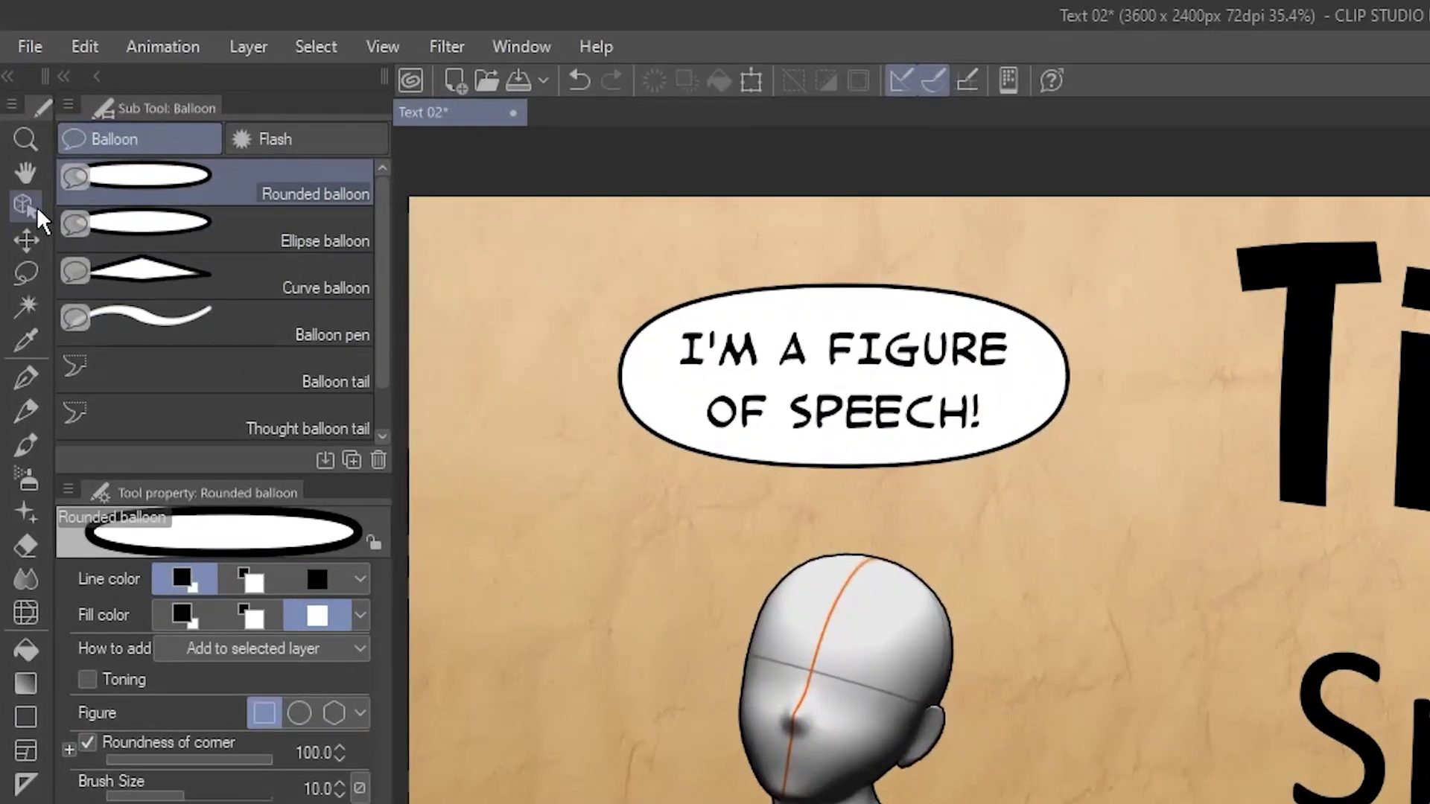
# Shift the speech balloon and its caption together slightly up and left with the Object tool
pyautogui.click(37, 206)
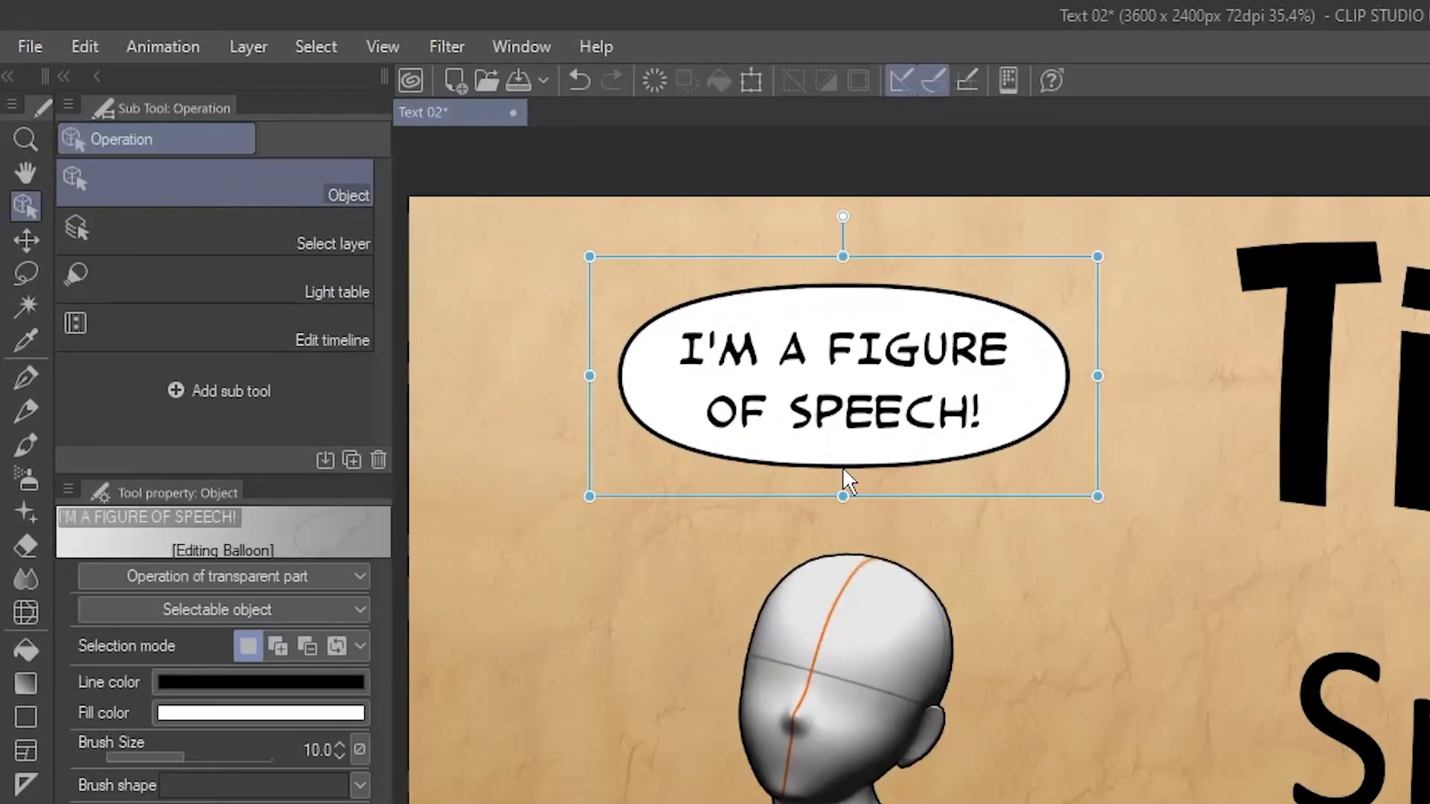
pyautogui.moveTo(937, 469)
pyautogui.mouseDown()
pyautogui.moveTo(1044, 522)
pyautogui.moveTo(935, 489)
pyautogui.moveTo(922, 446)
pyautogui.mouseUp()
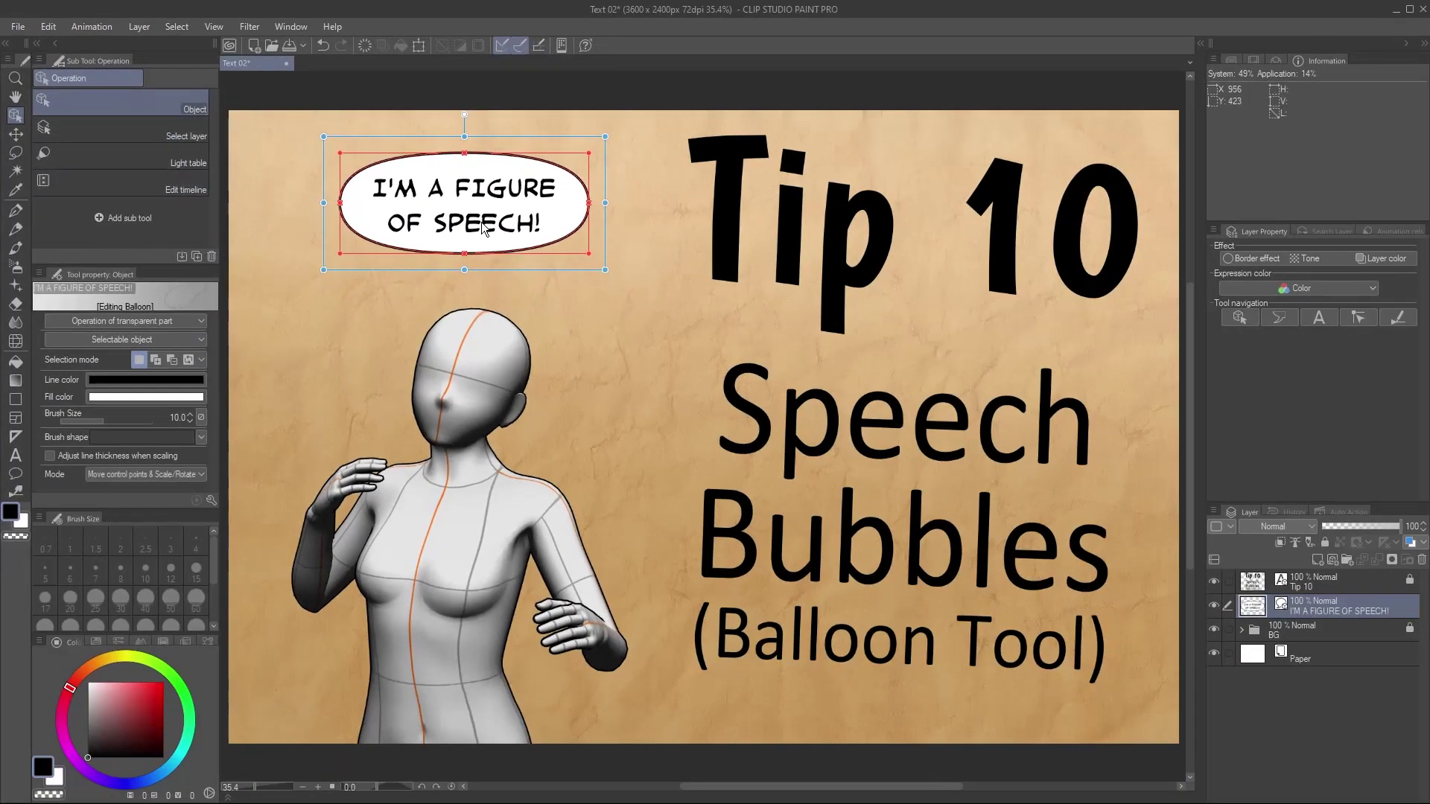
pyautogui.moveTo(482, 222)
pyautogui.mouseDown()
pyautogui.moveTo(619, 309)
pyautogui.moveTo(484, 222)
pyautogui.mouseUp()
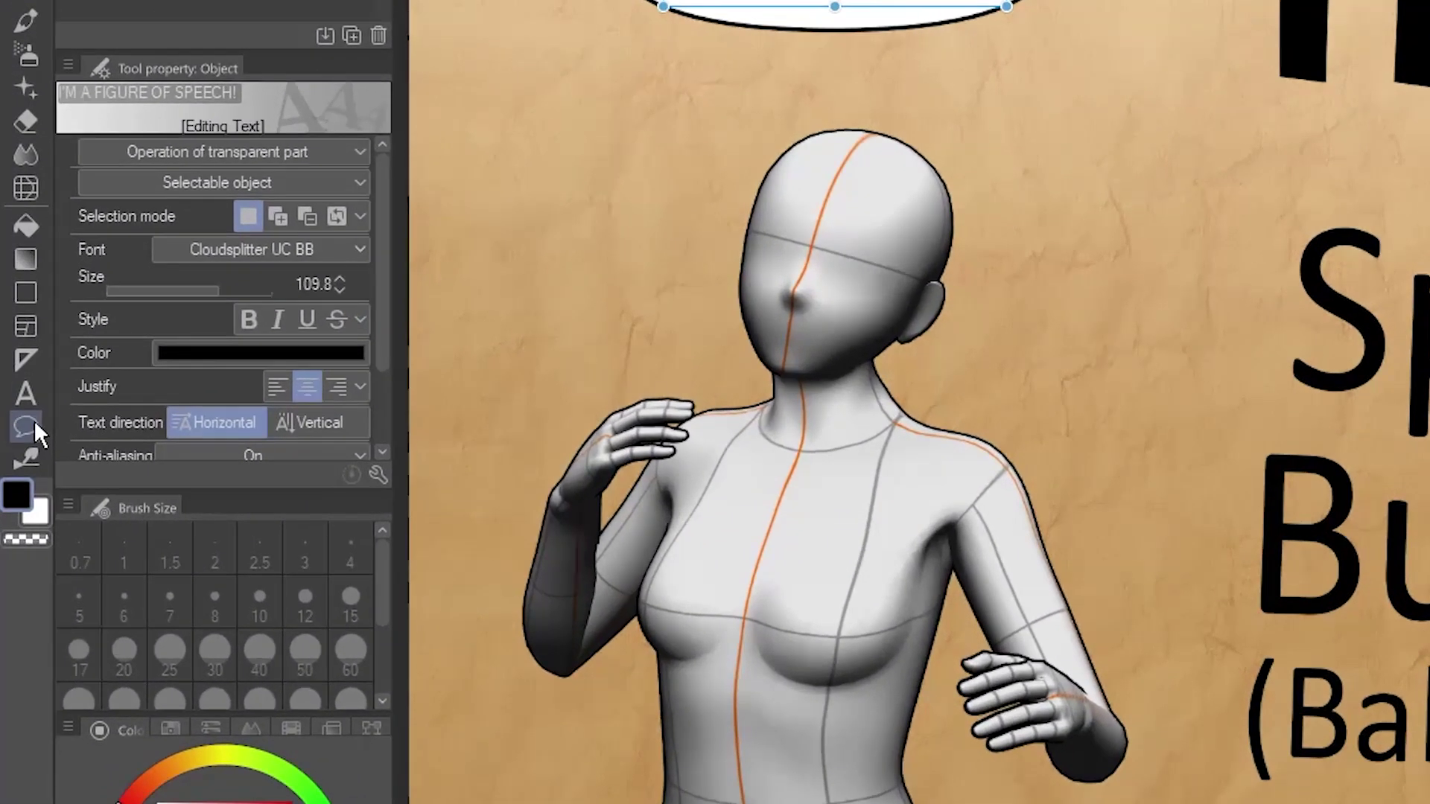
# Add a straight tail from the 'I'M A FIGURE OF SPEECH!' balloon down toward the mannequin's head
pyautogui.click(14, 474)
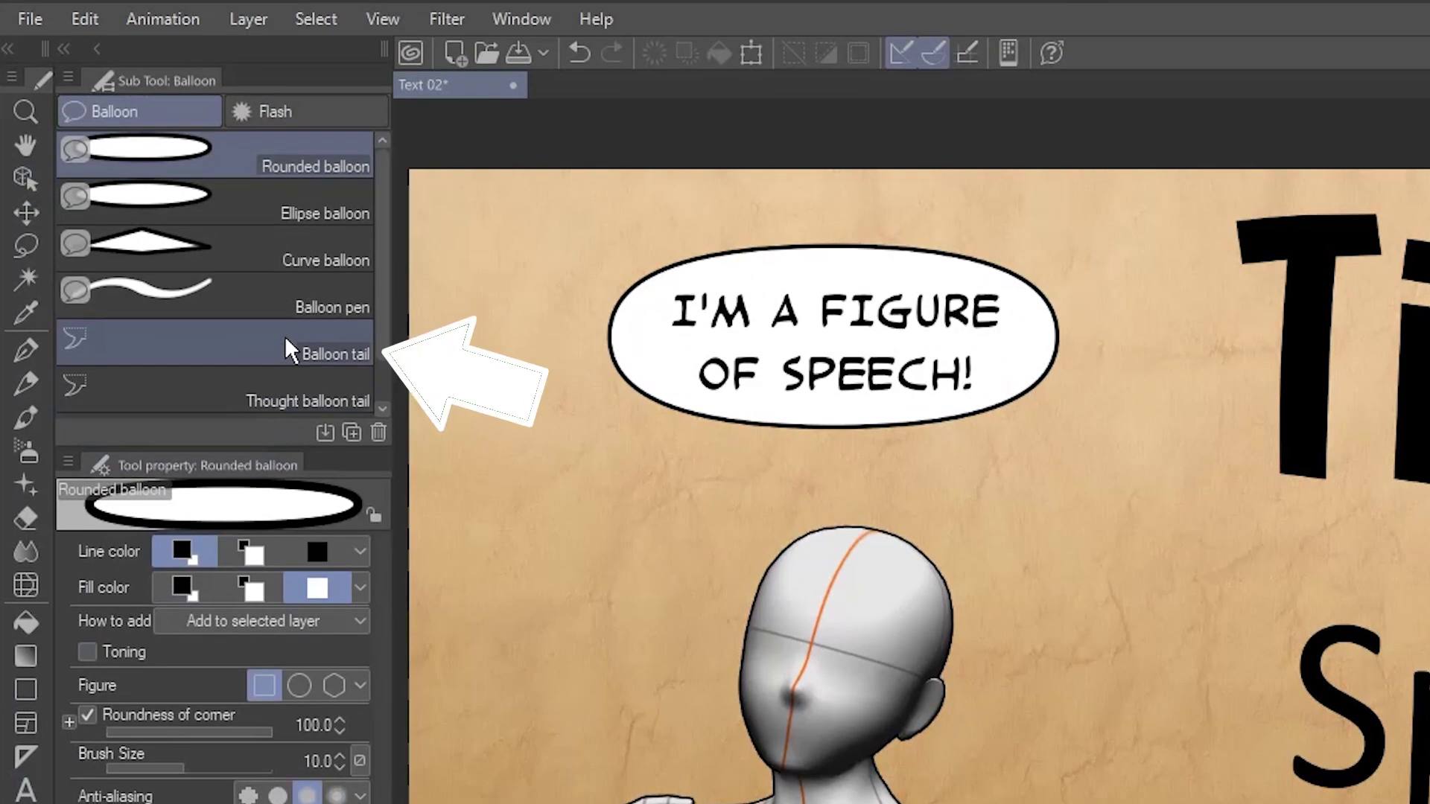
pyautogui.click(285, 337)
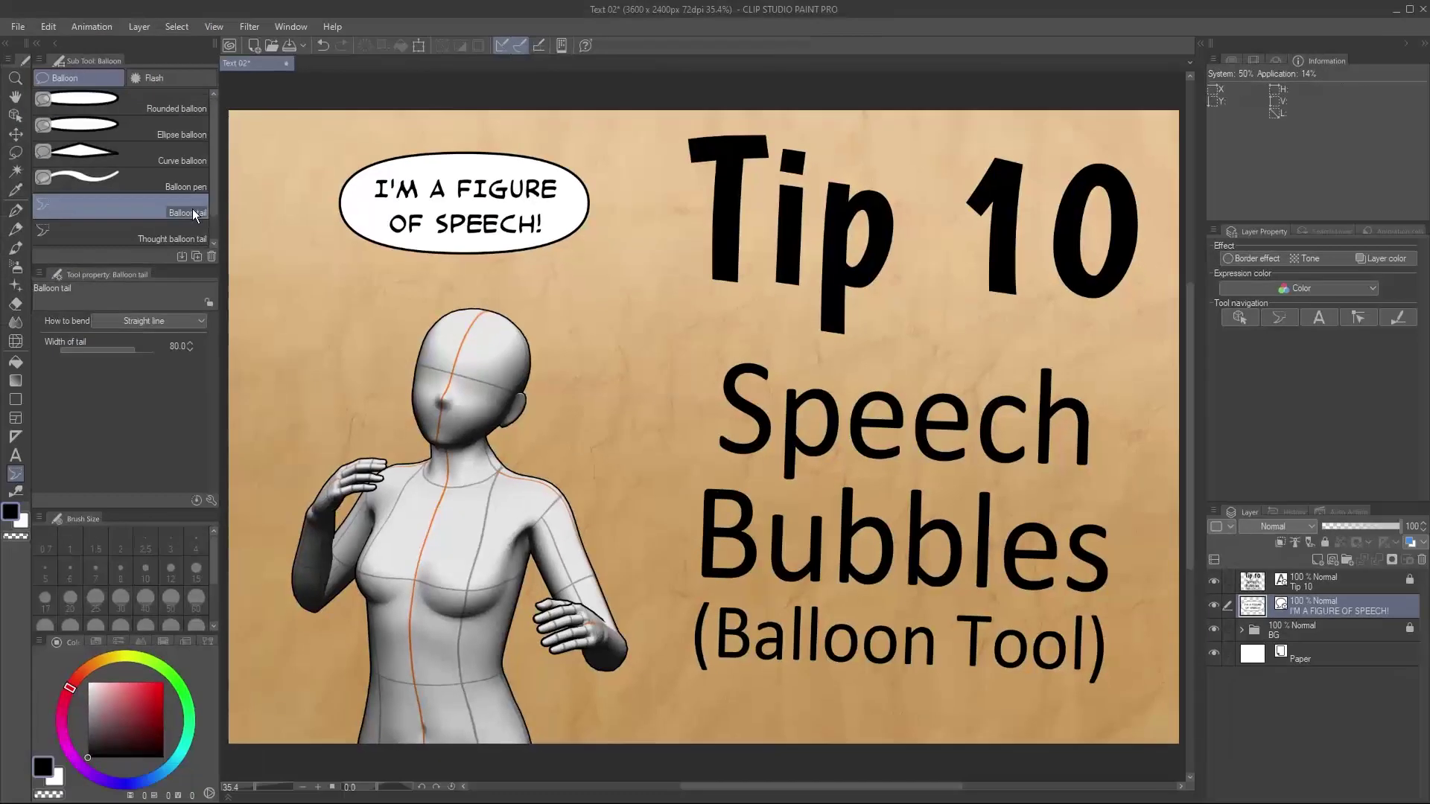
pyautogui.moveTo(412, 243); pyautogui.dragTo(423, 301)
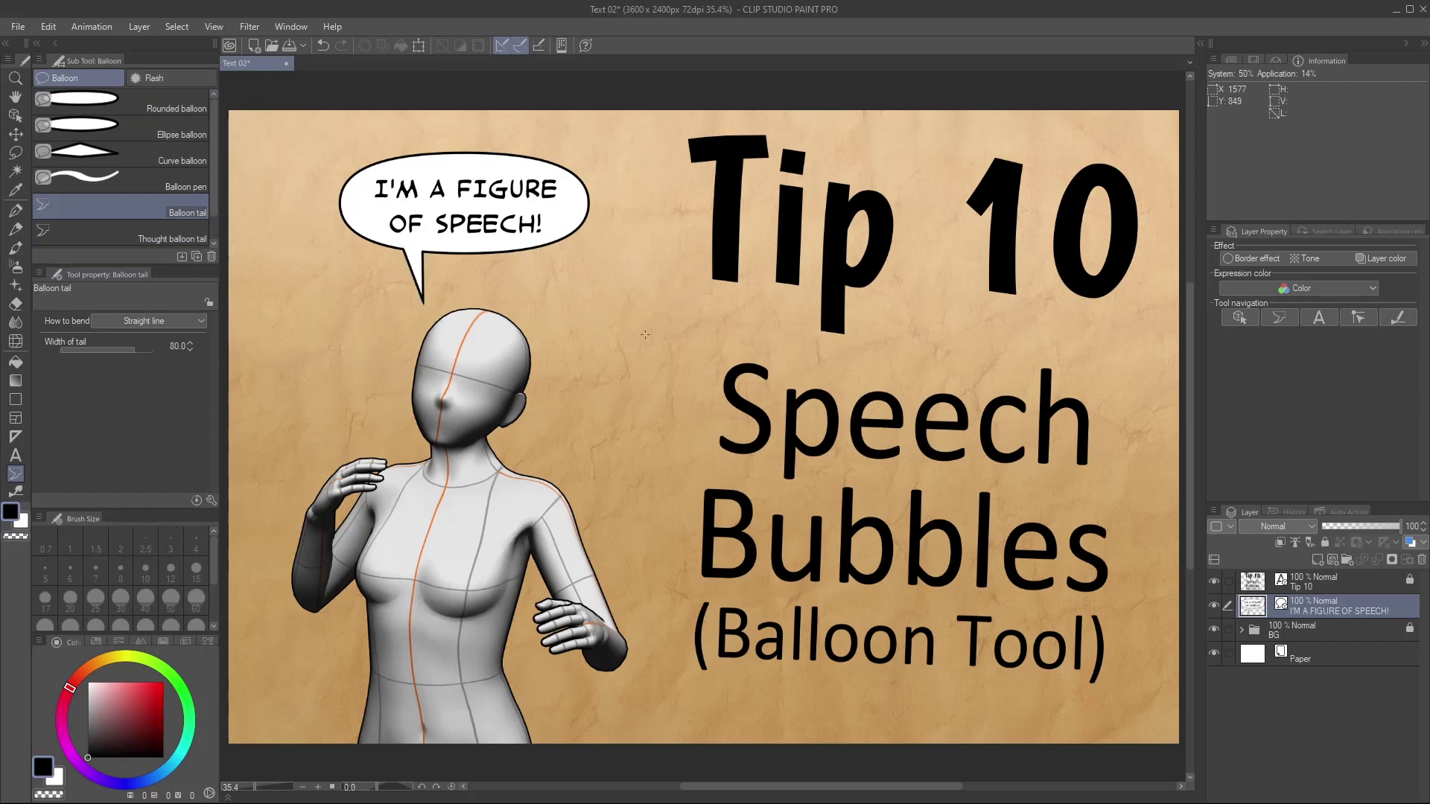